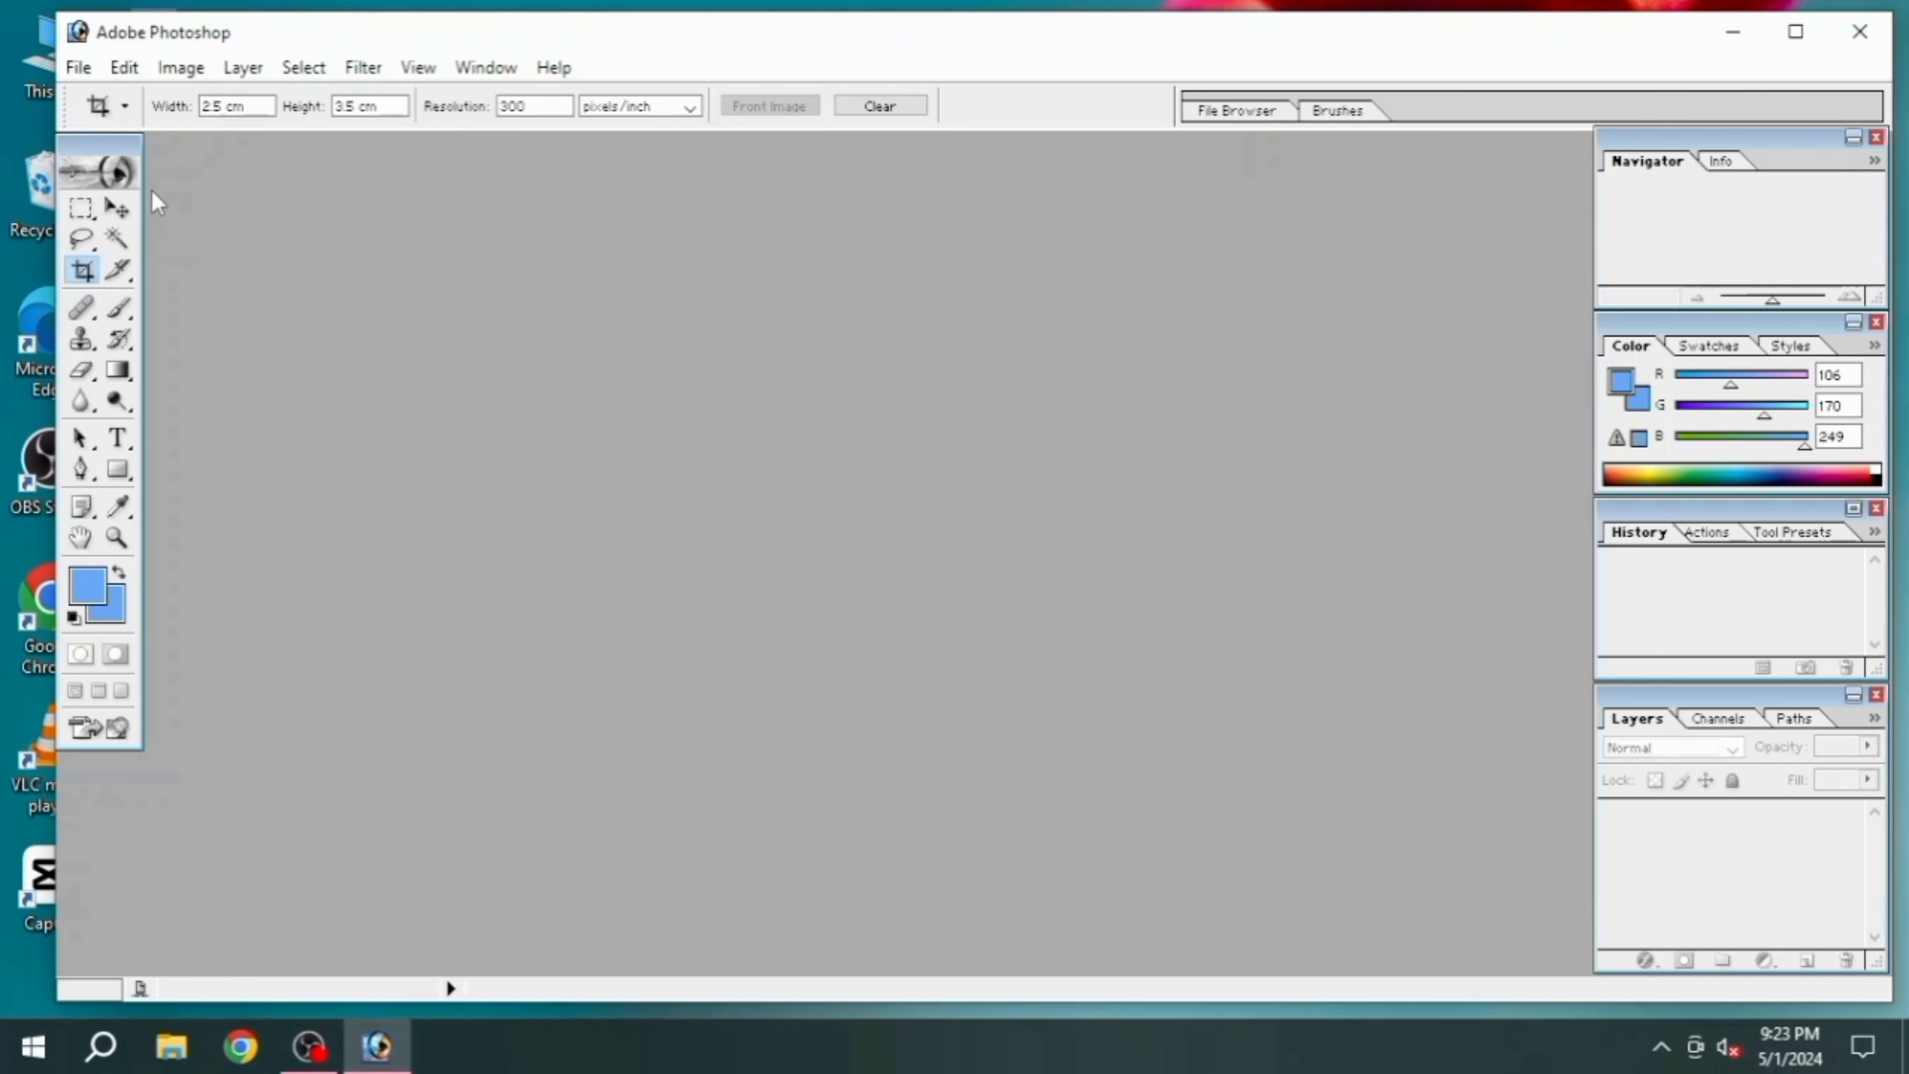
Open the photo IMG_20230317_202413 from the Desktop and maximize its document window
left_click(83, 71)
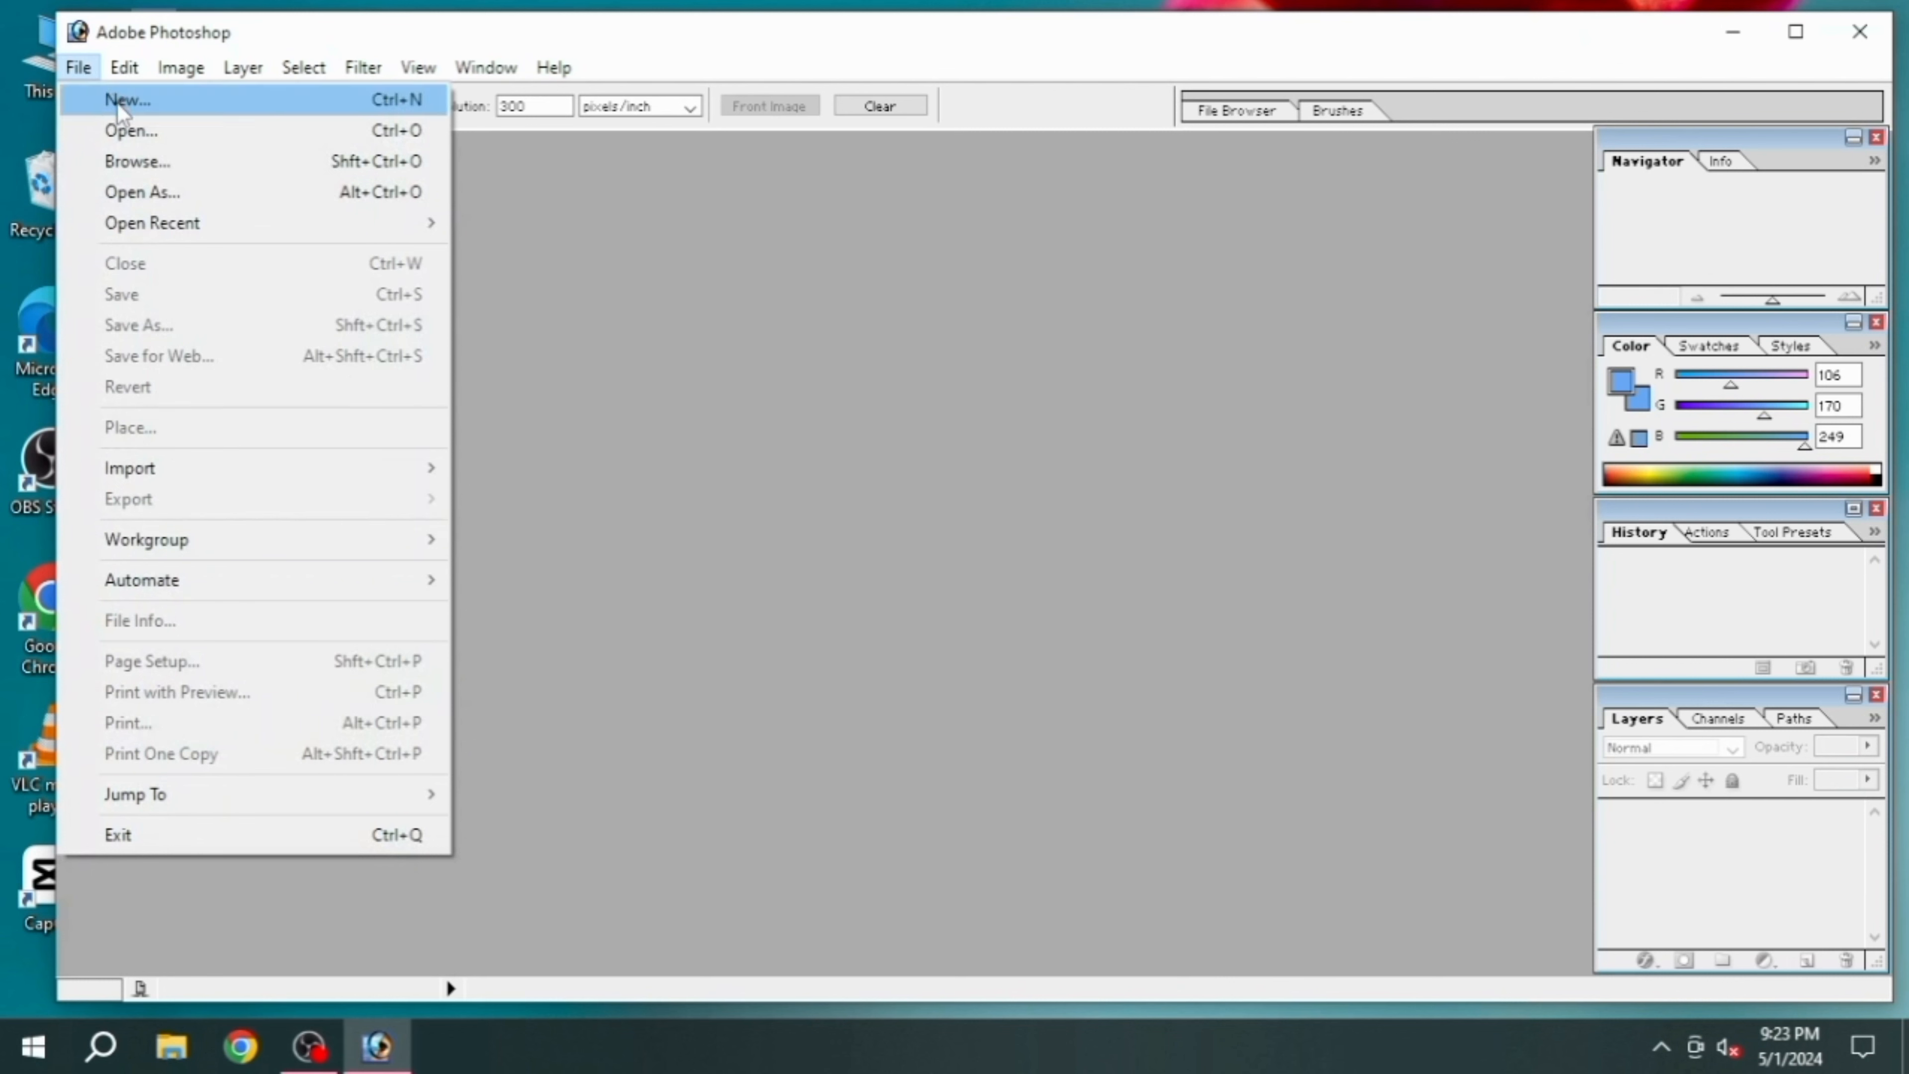
left_click(121, 129)
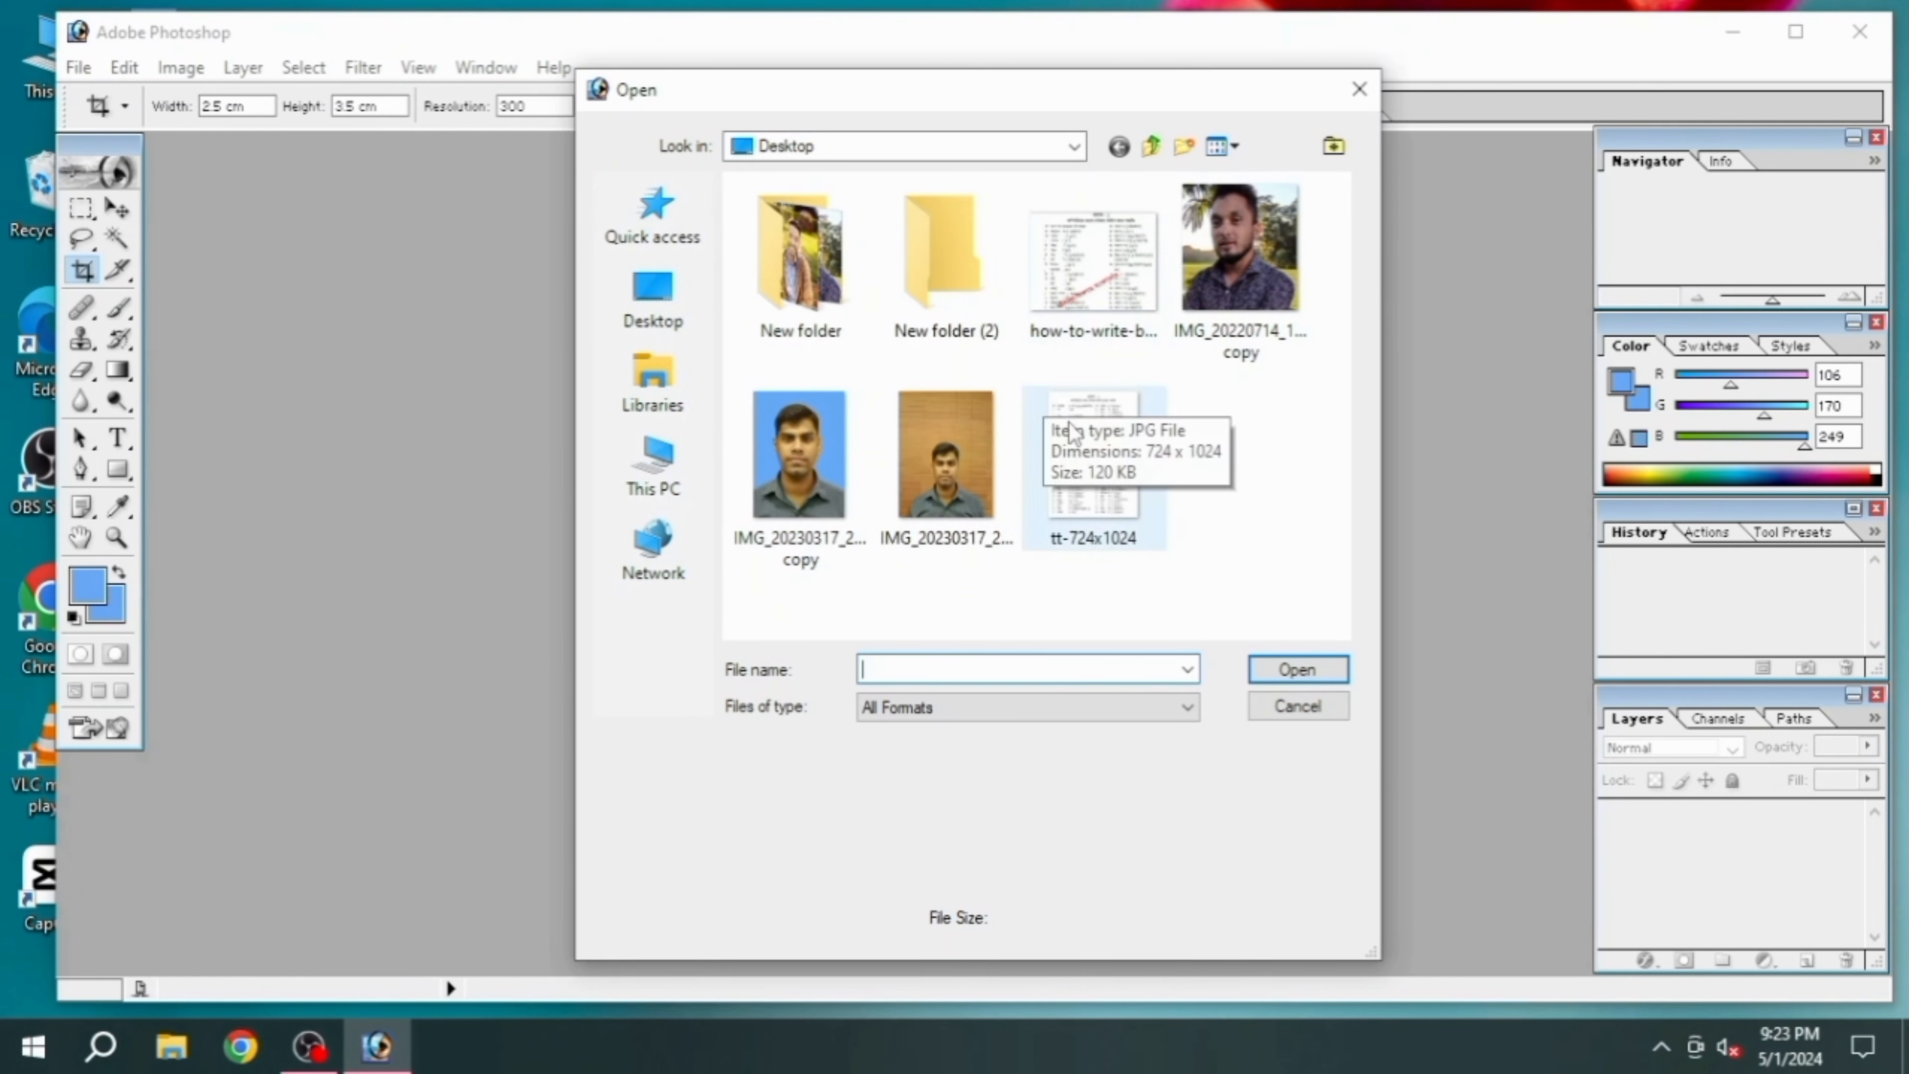
mouse_move(944, 473)
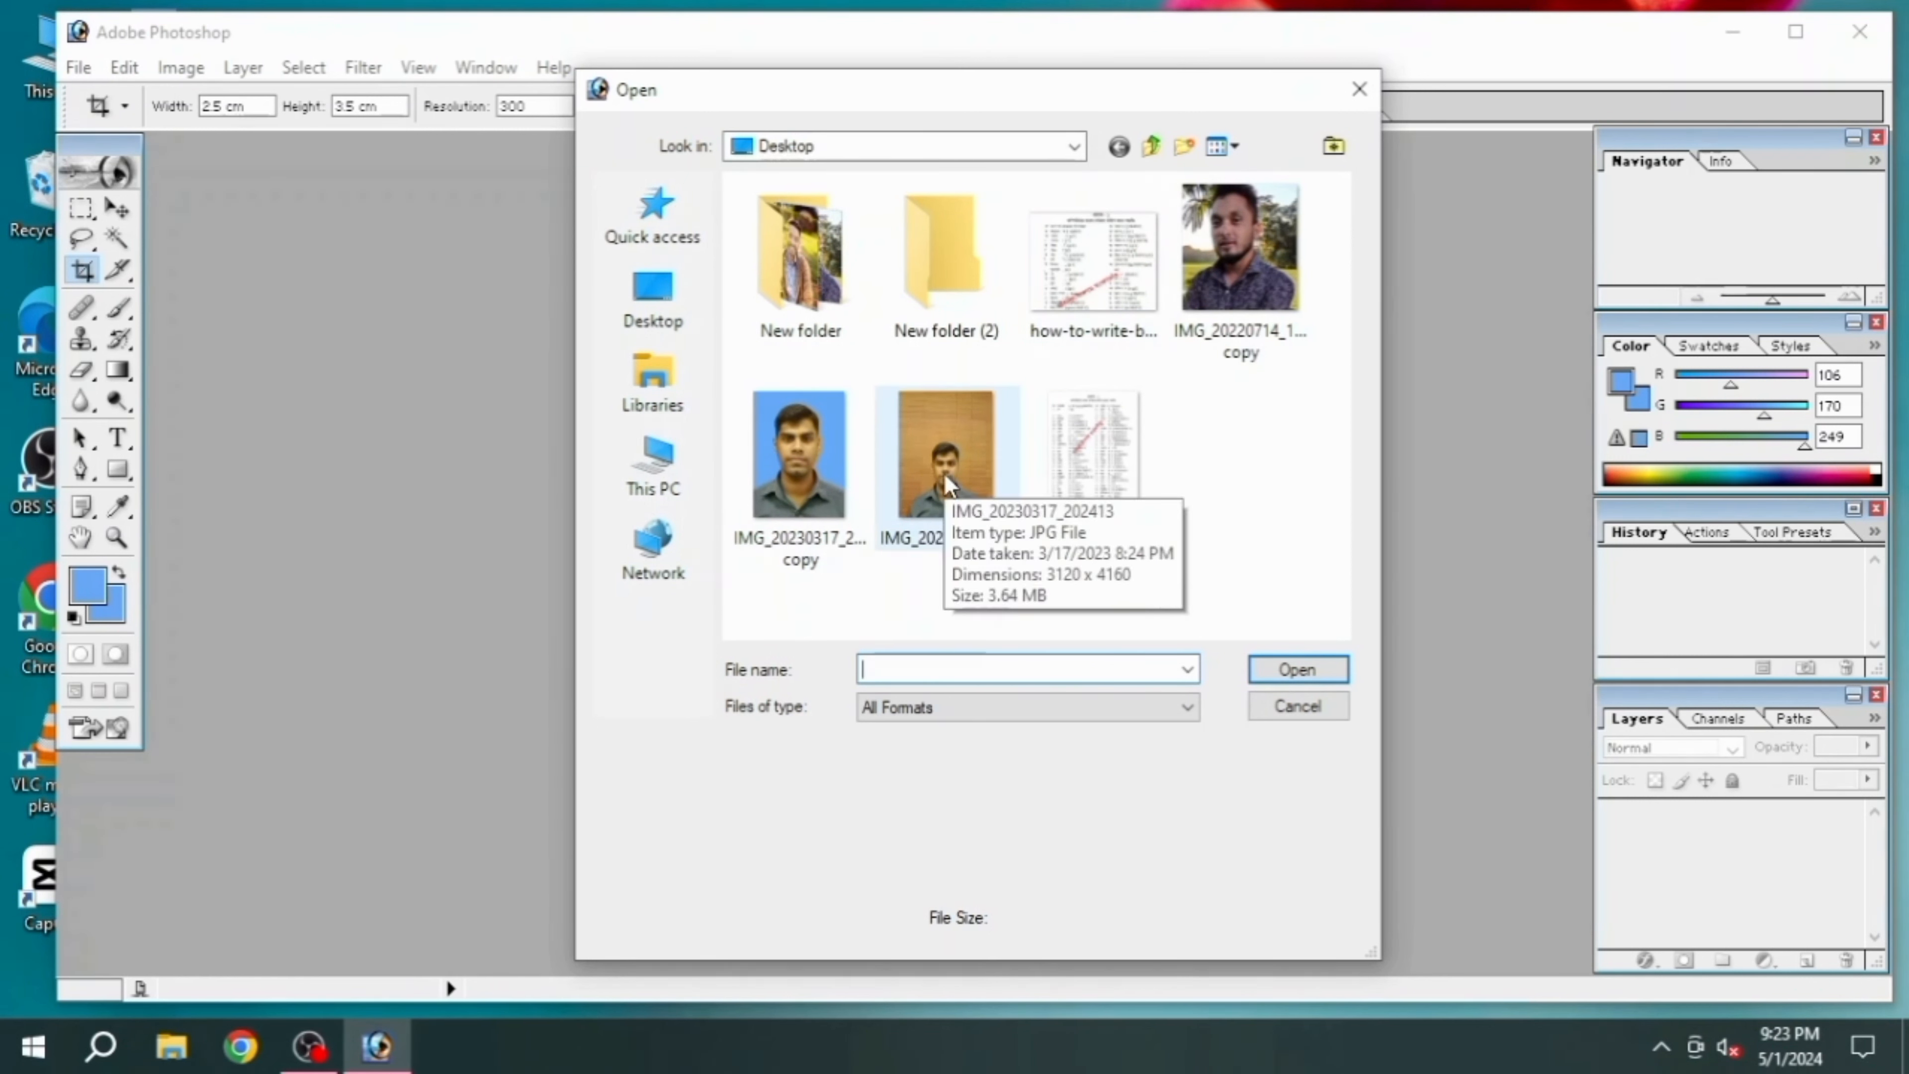
left_click(944, 472)
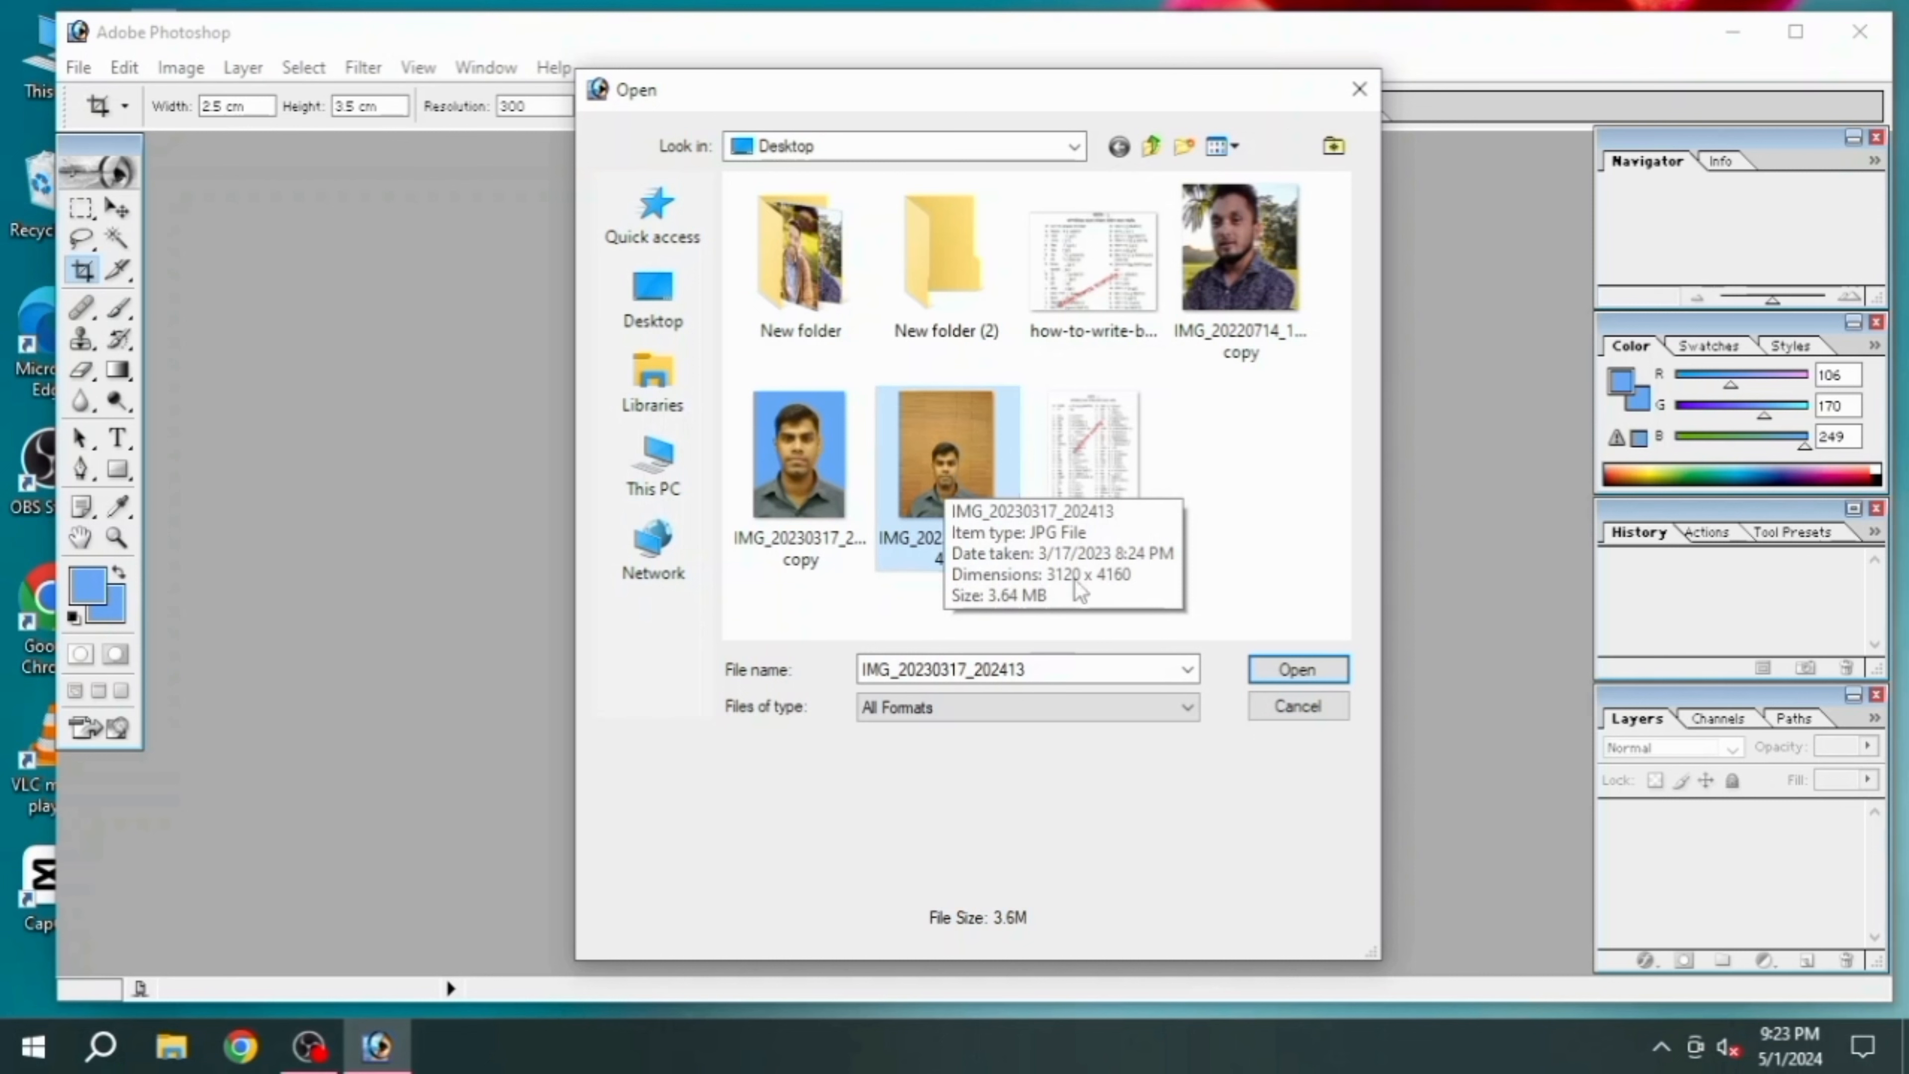
left_click(1298, 669)
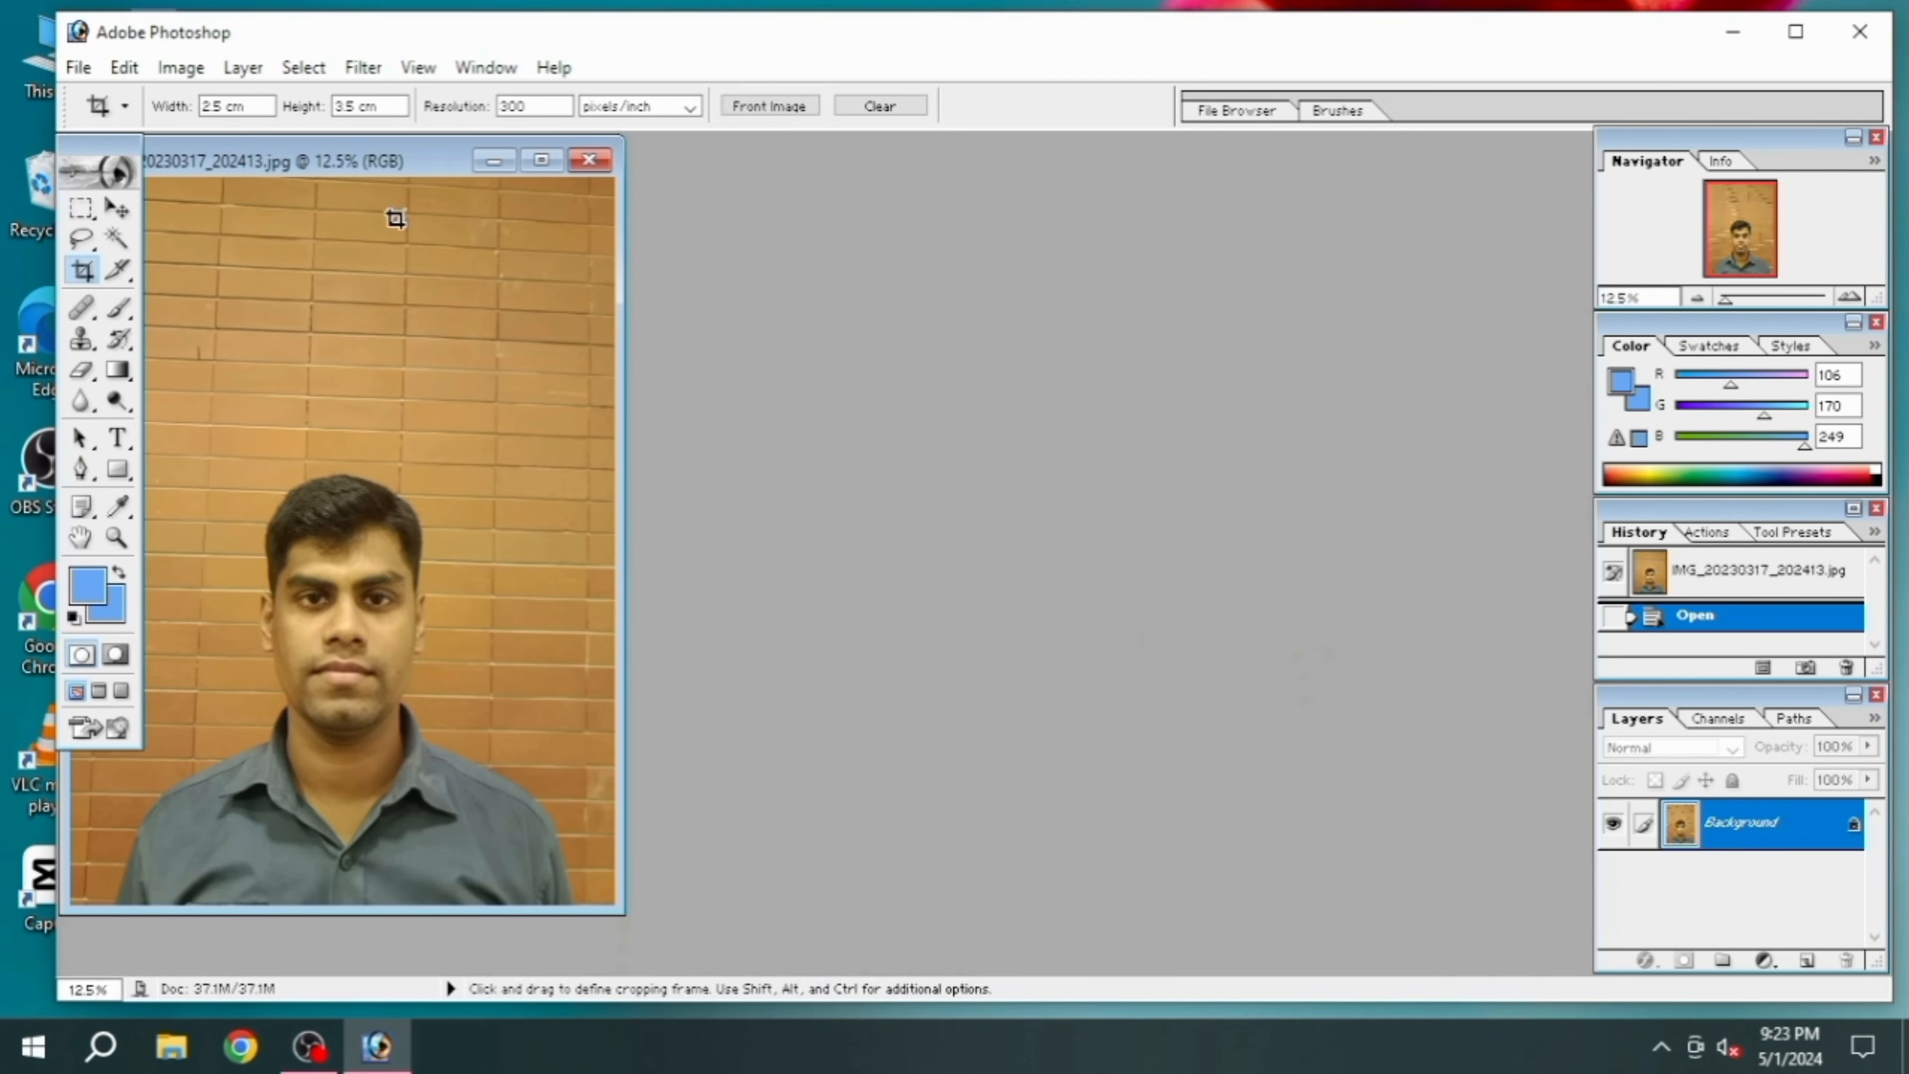
double_click(406, 167)
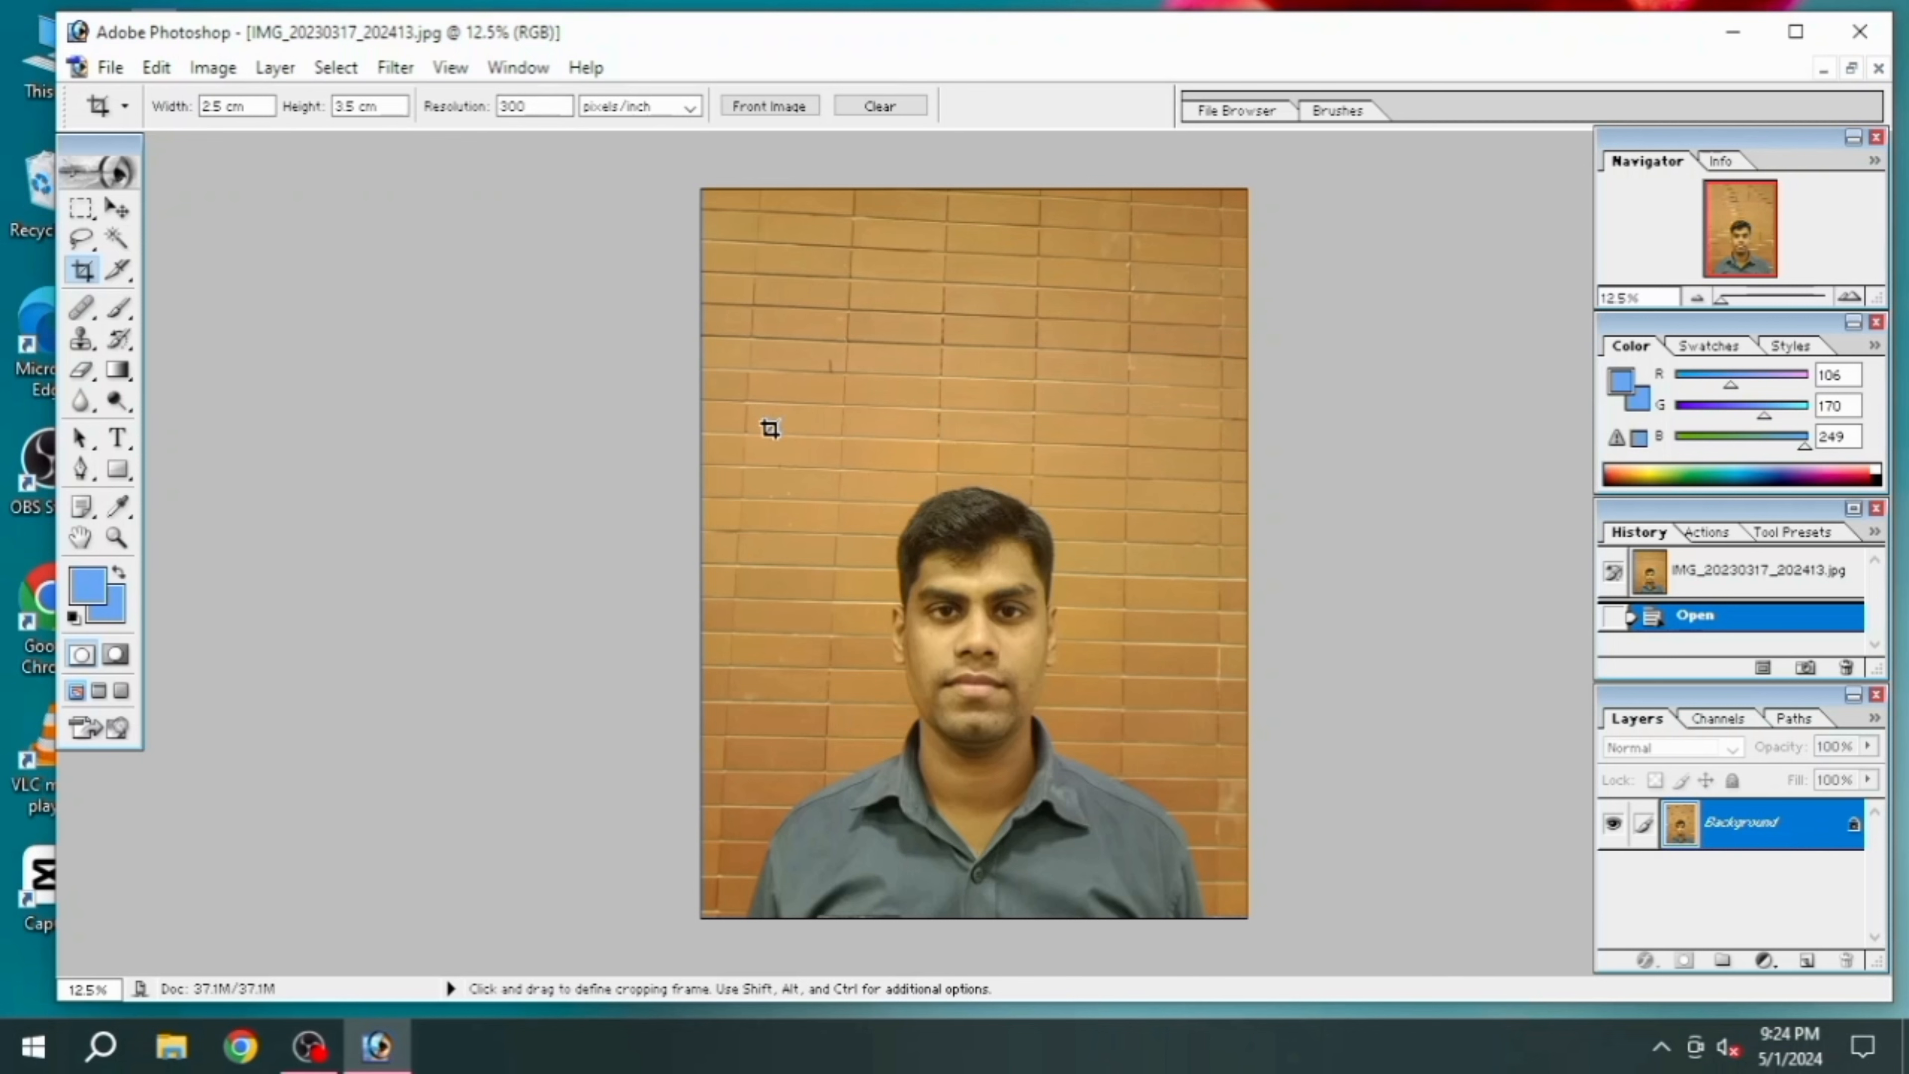
Crop the photo to the man's head and shoulders at 2.5 cm by 3.5 cm and 300 pixels/inch
key("ctrl+0")
scroll(892, 572, "down", 1)
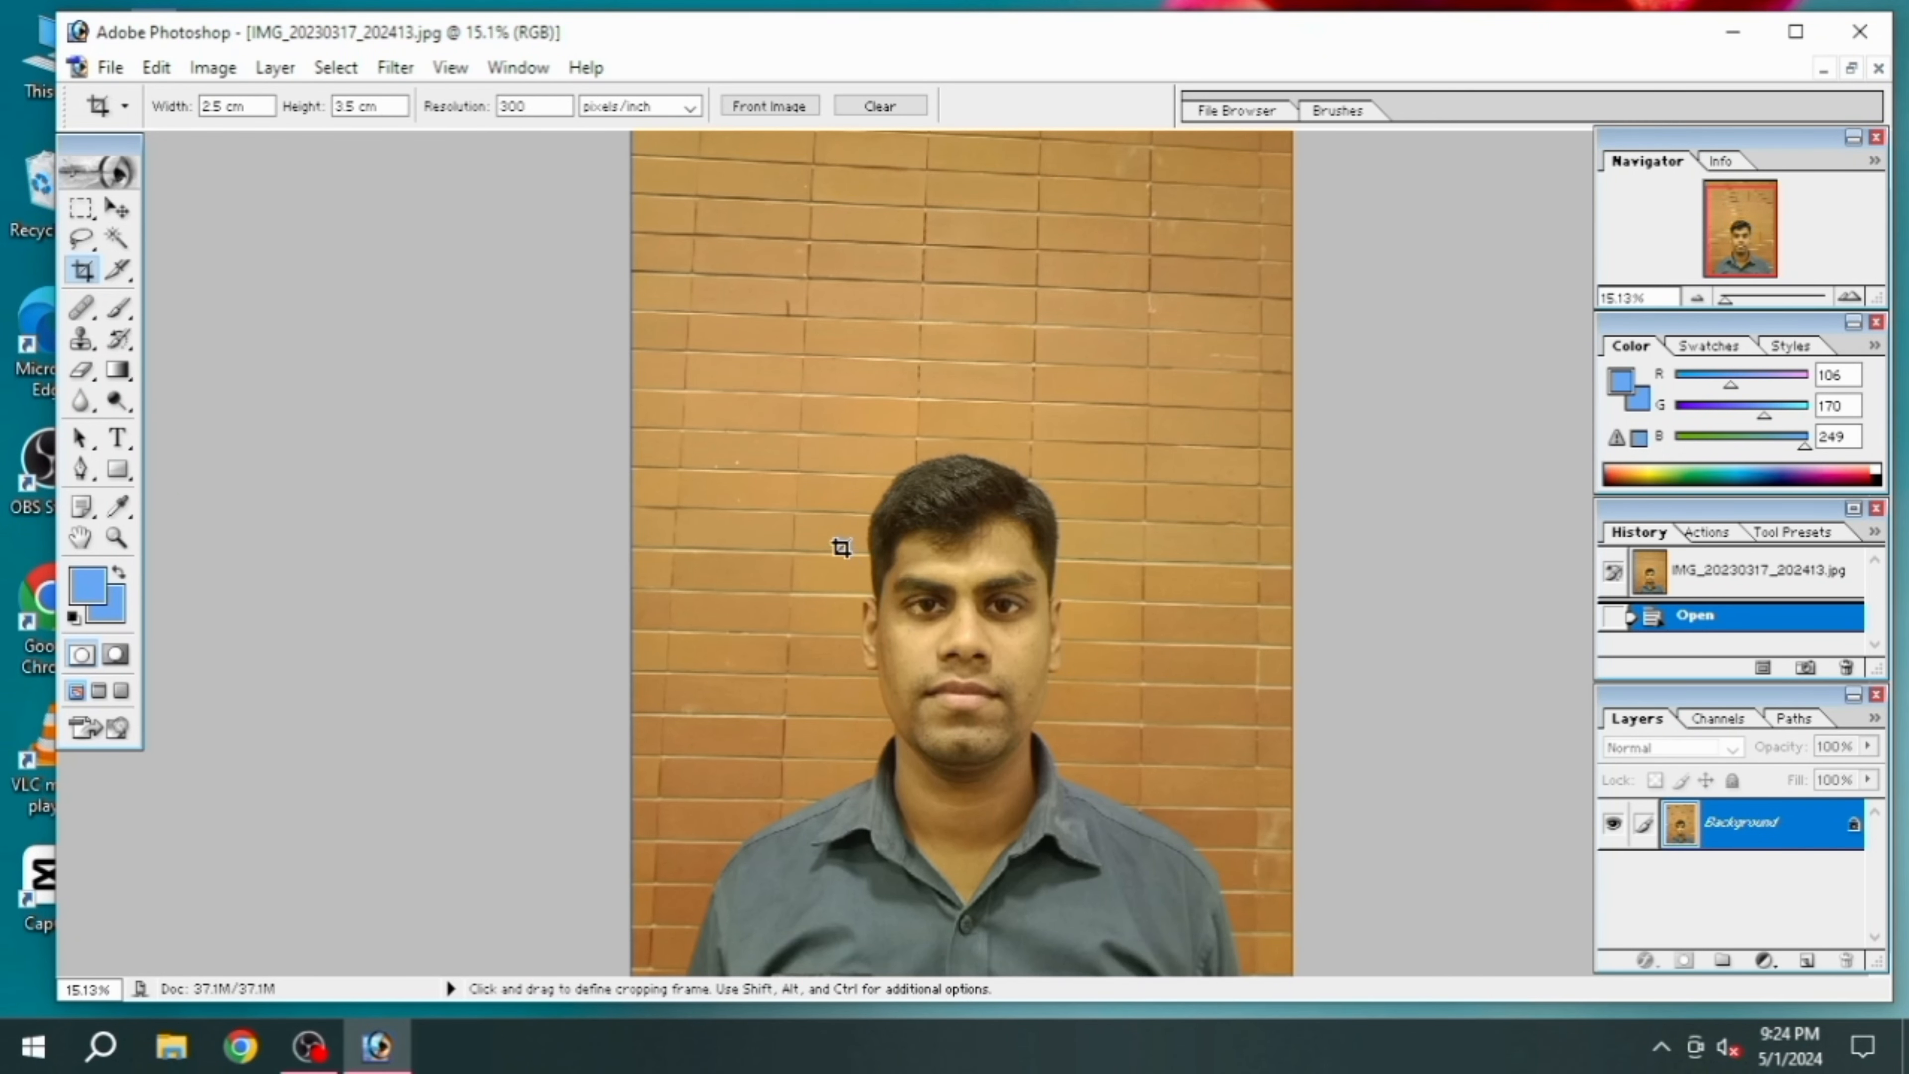
left_click_drag(769, 443, 1259, 911)
mouse_move(1012, 826)
left_mouse_down()
mouse_move(1072, 851)
mouse_move(1038, 809)
left_mouse_up()
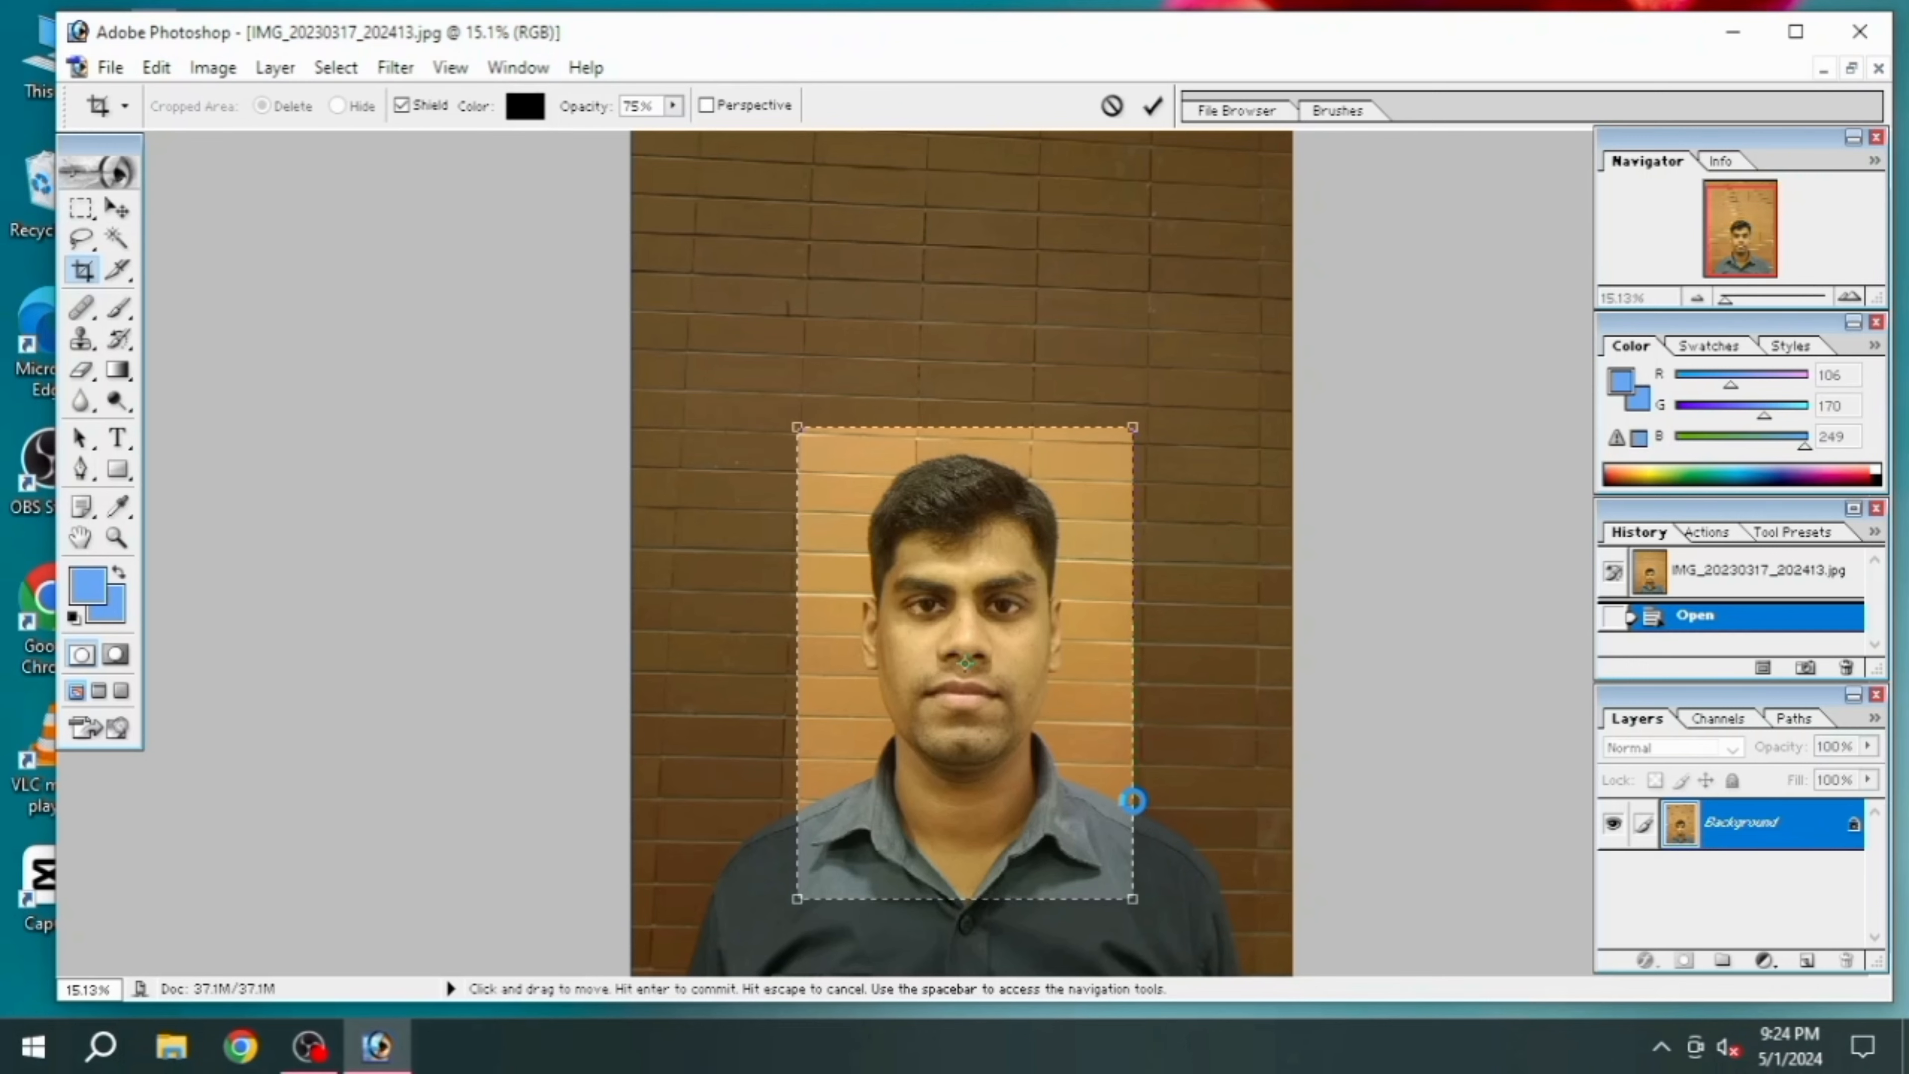
key("Return")
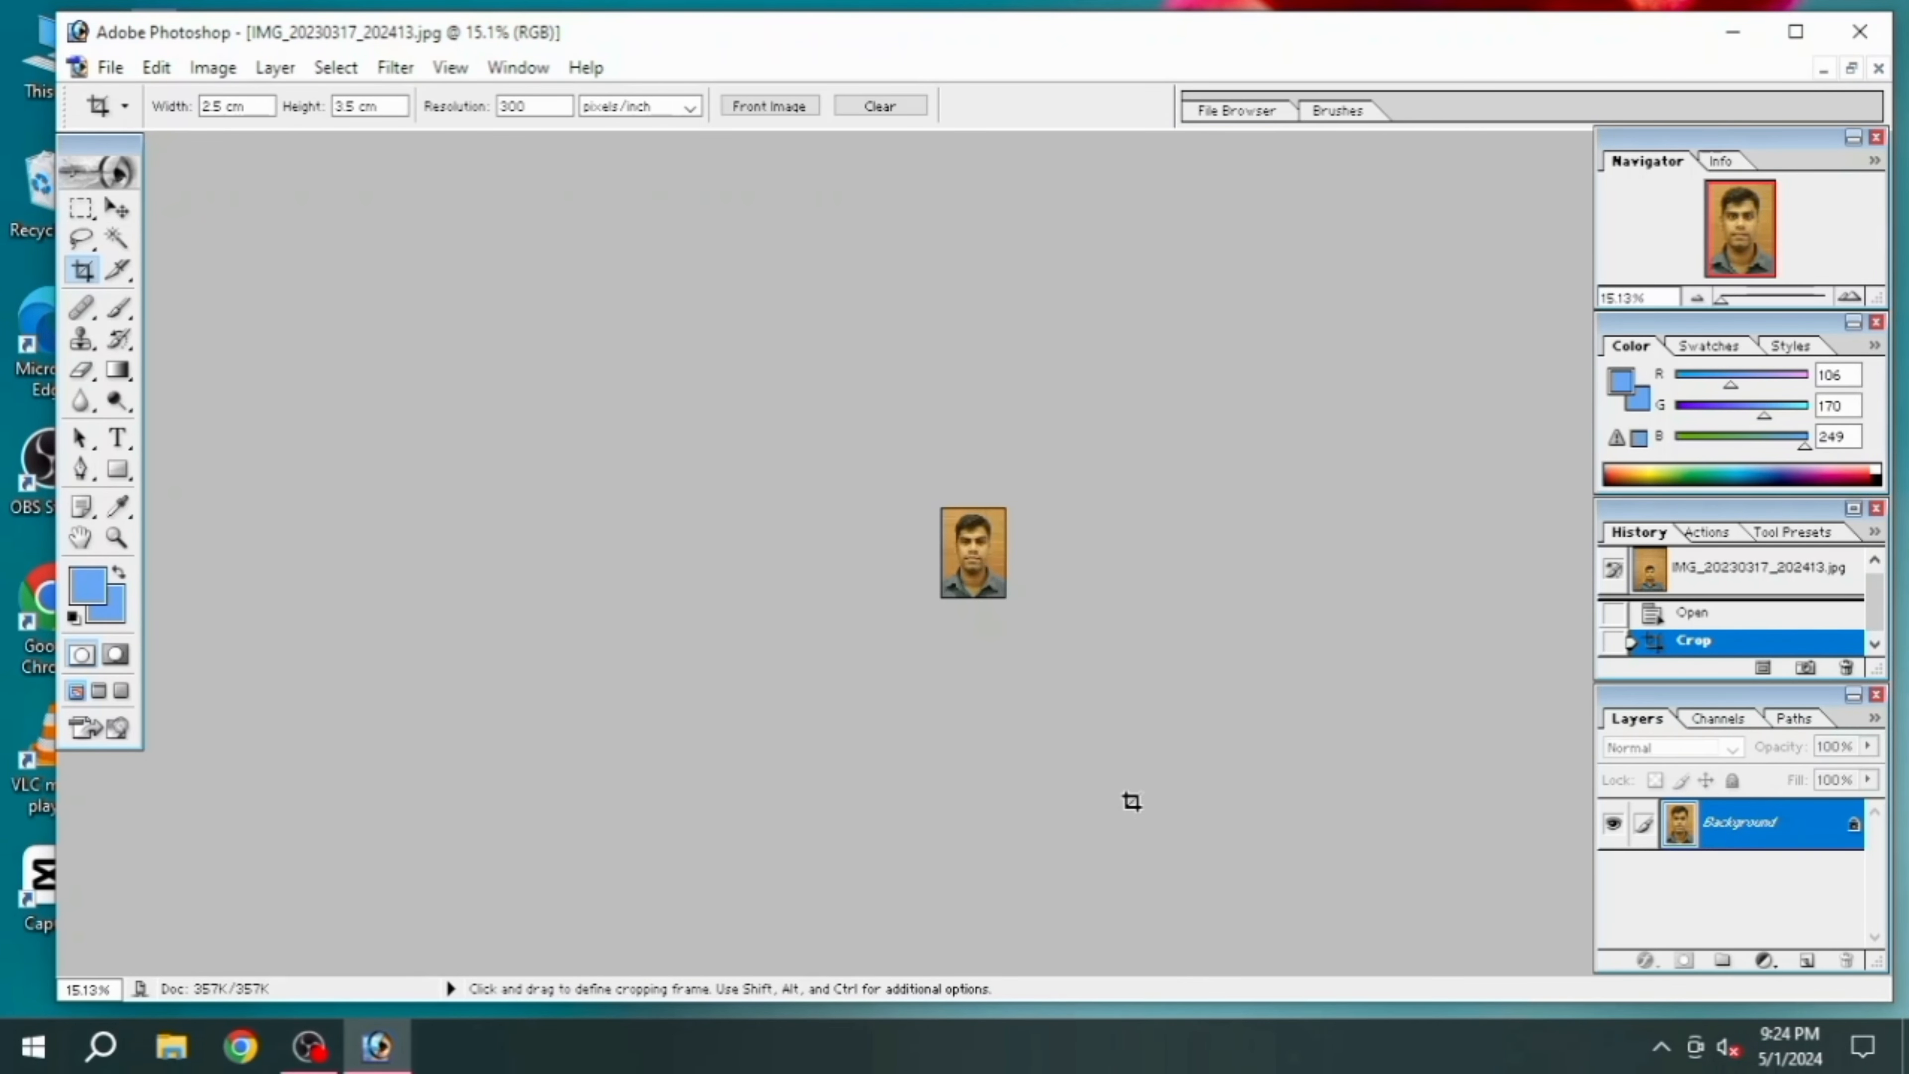
Start a Pen tool path at the photo's left edge, tracing the left shoulder and shirt collar up to the neck
scroll(1132, 802, "up", 14)
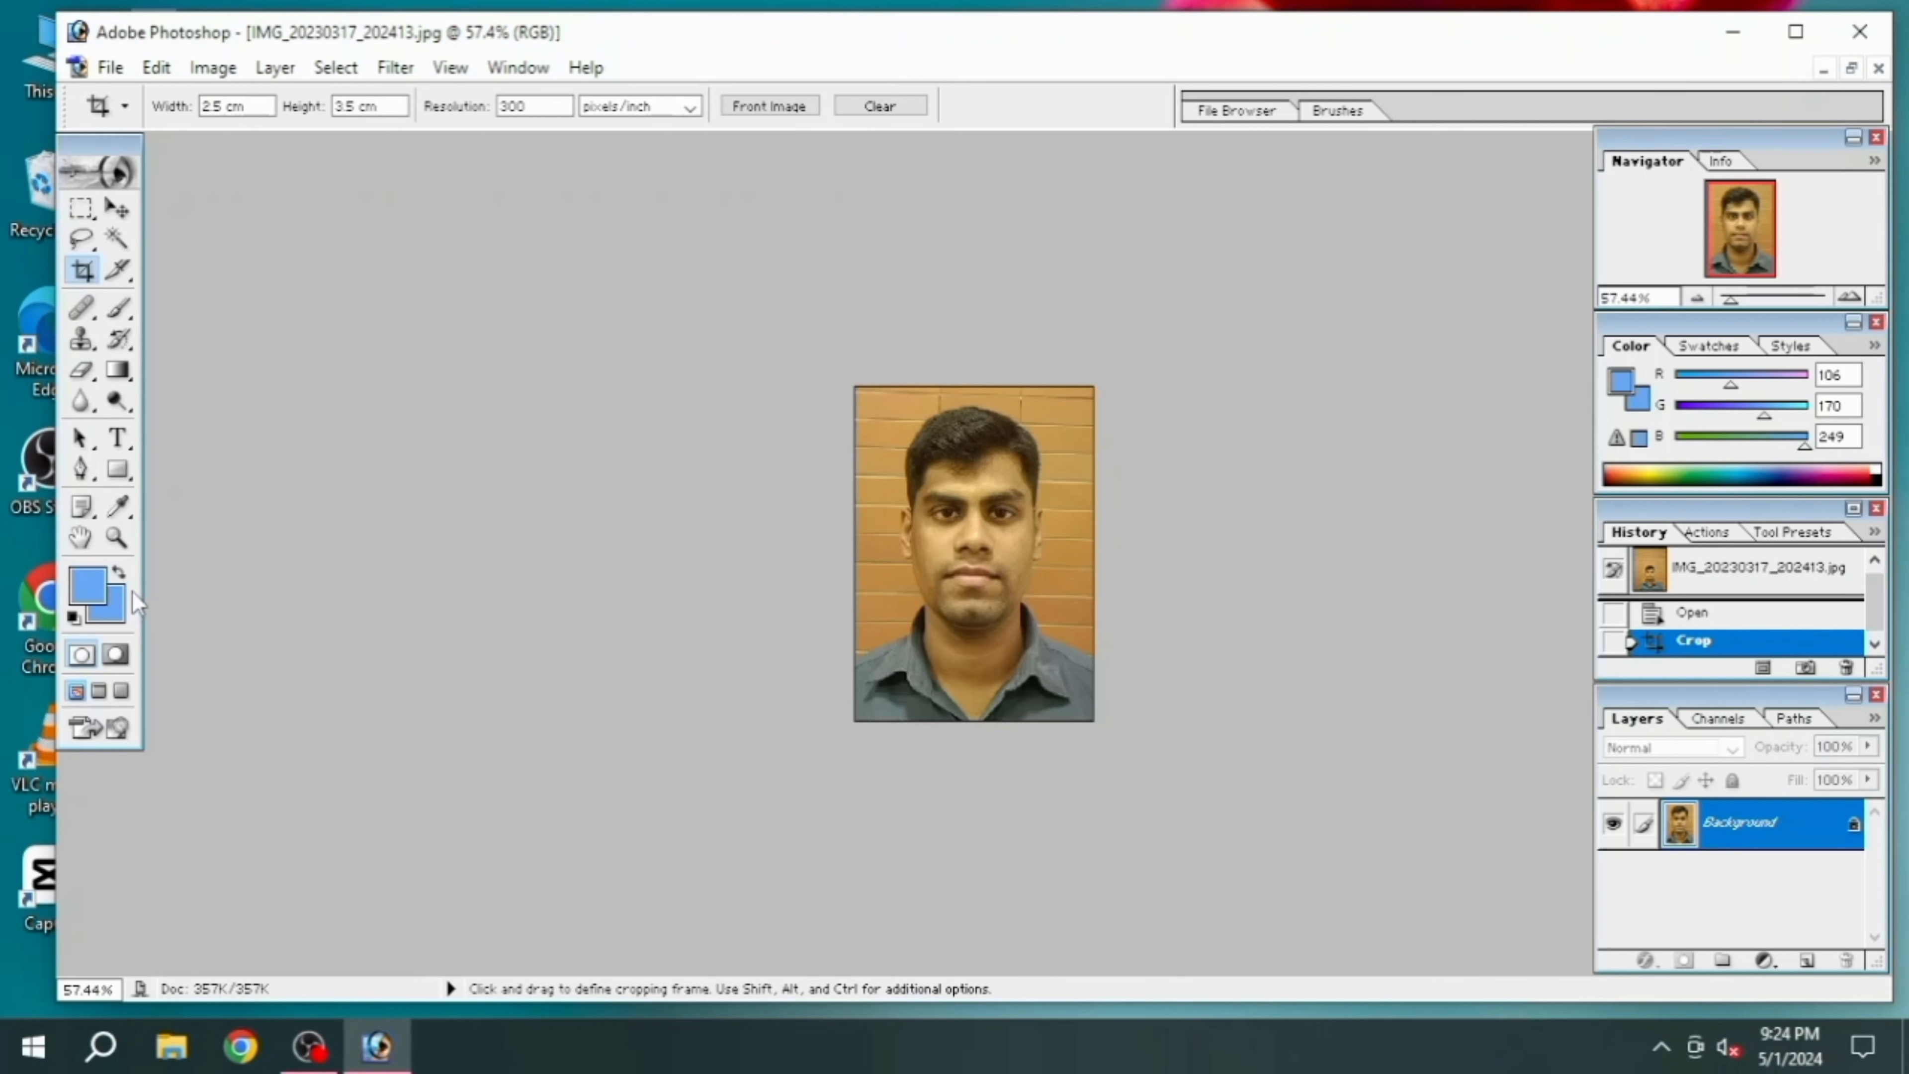
left_click(116, 539)
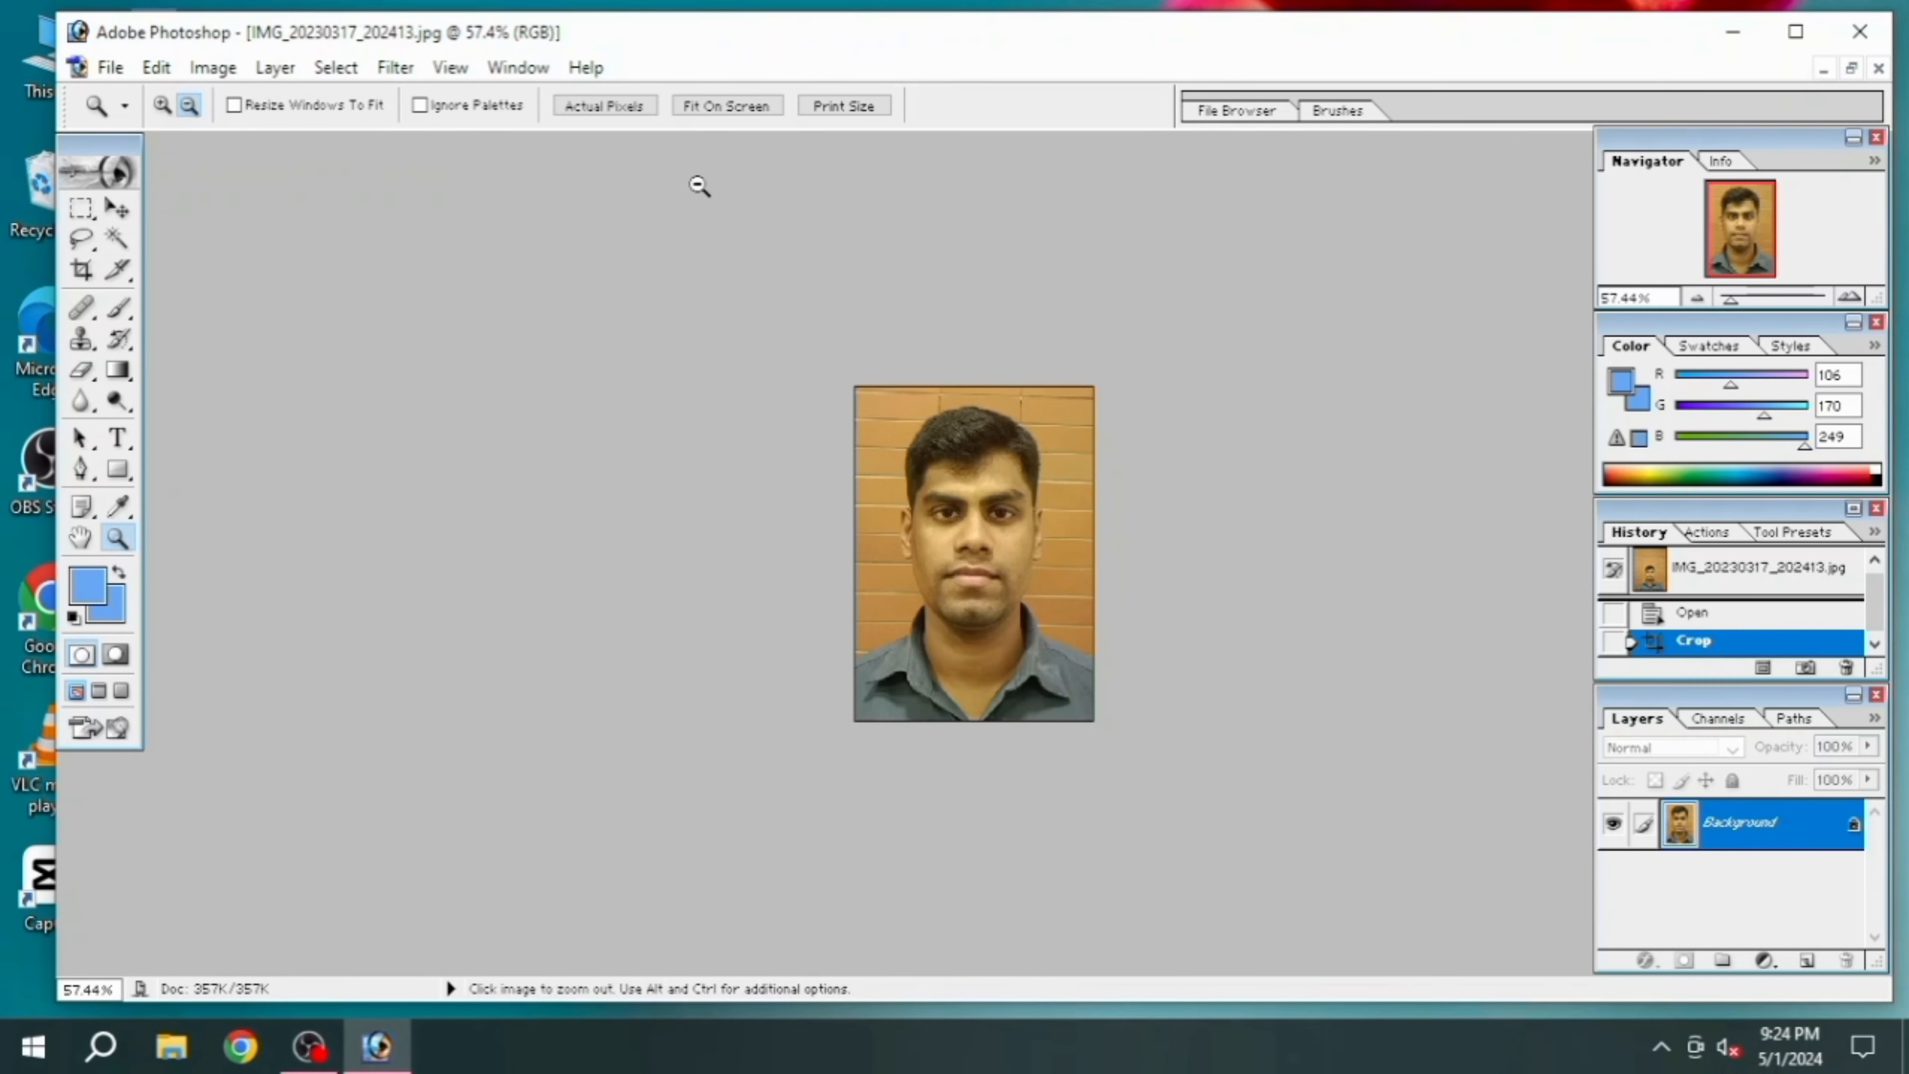
left_click(715, 106)
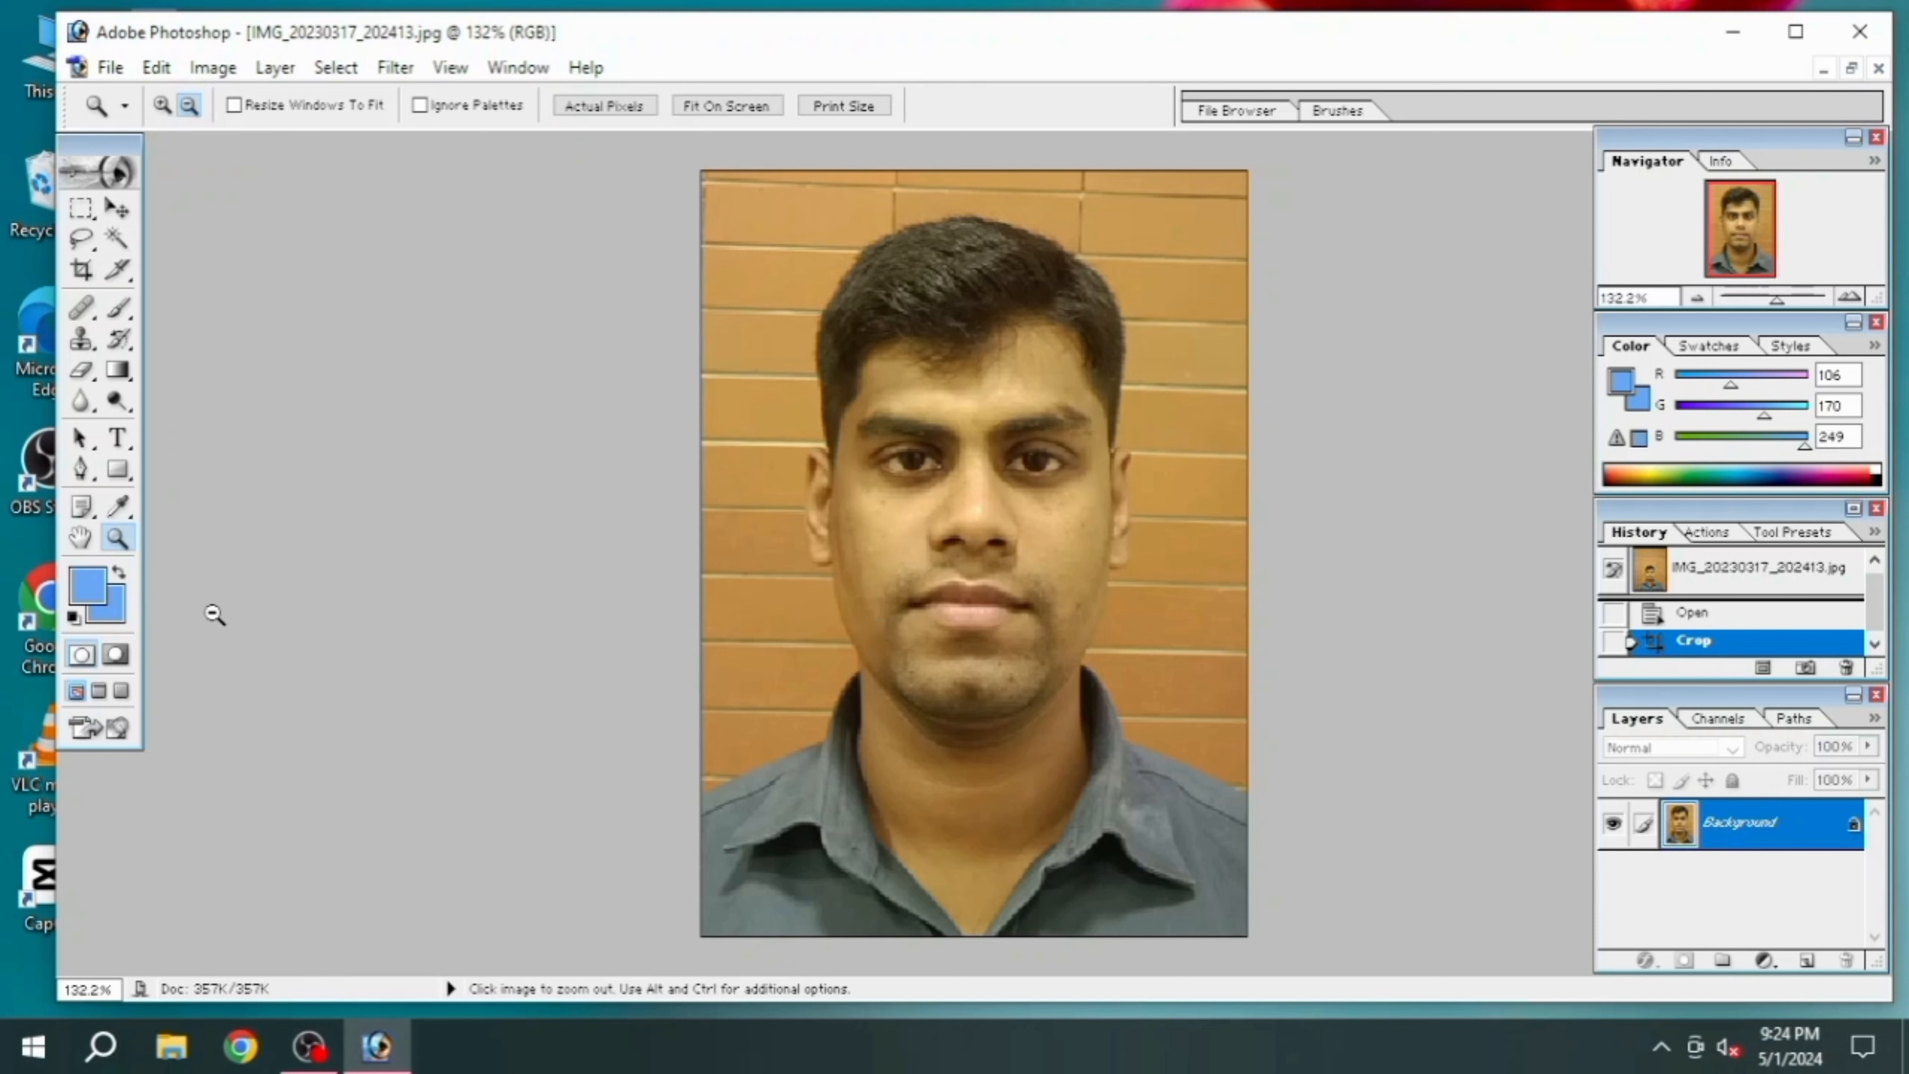
left_click(83, 476)
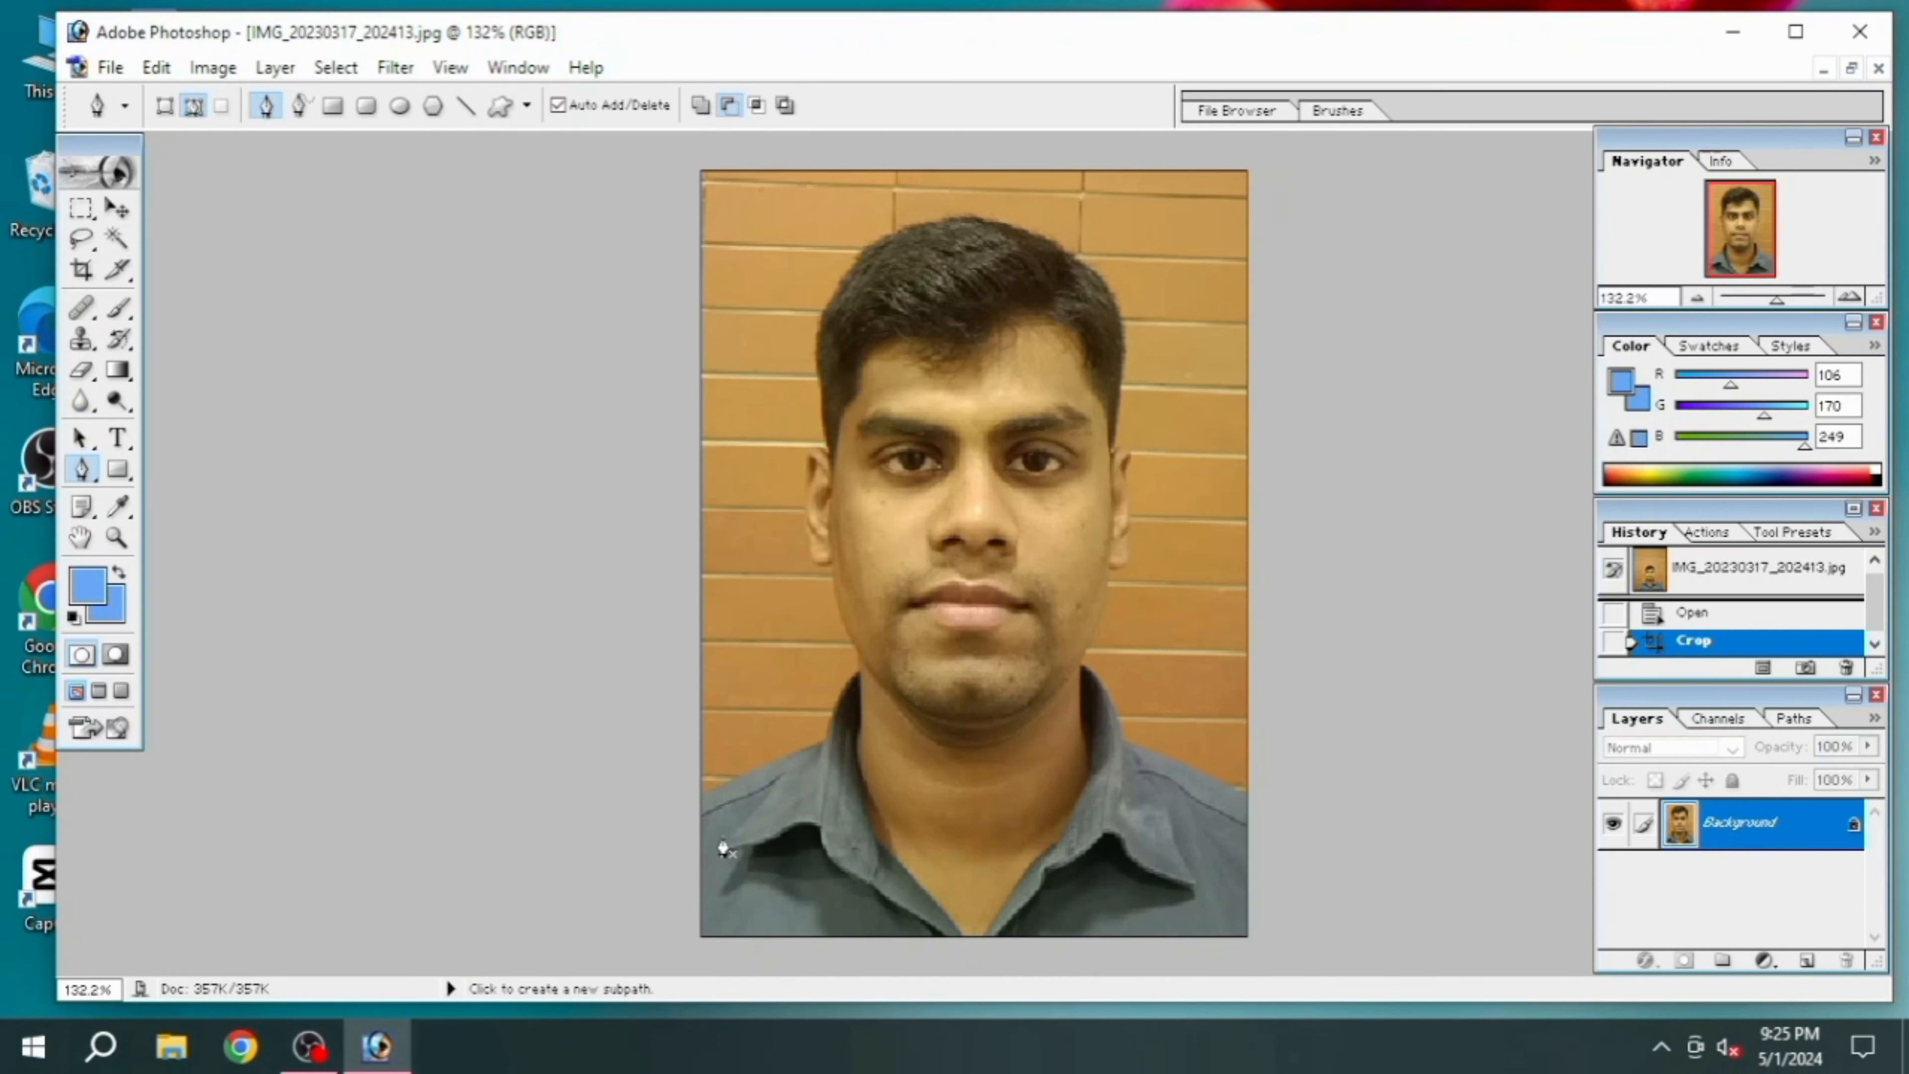
left_click(703, 794)
left_click(740, 778)
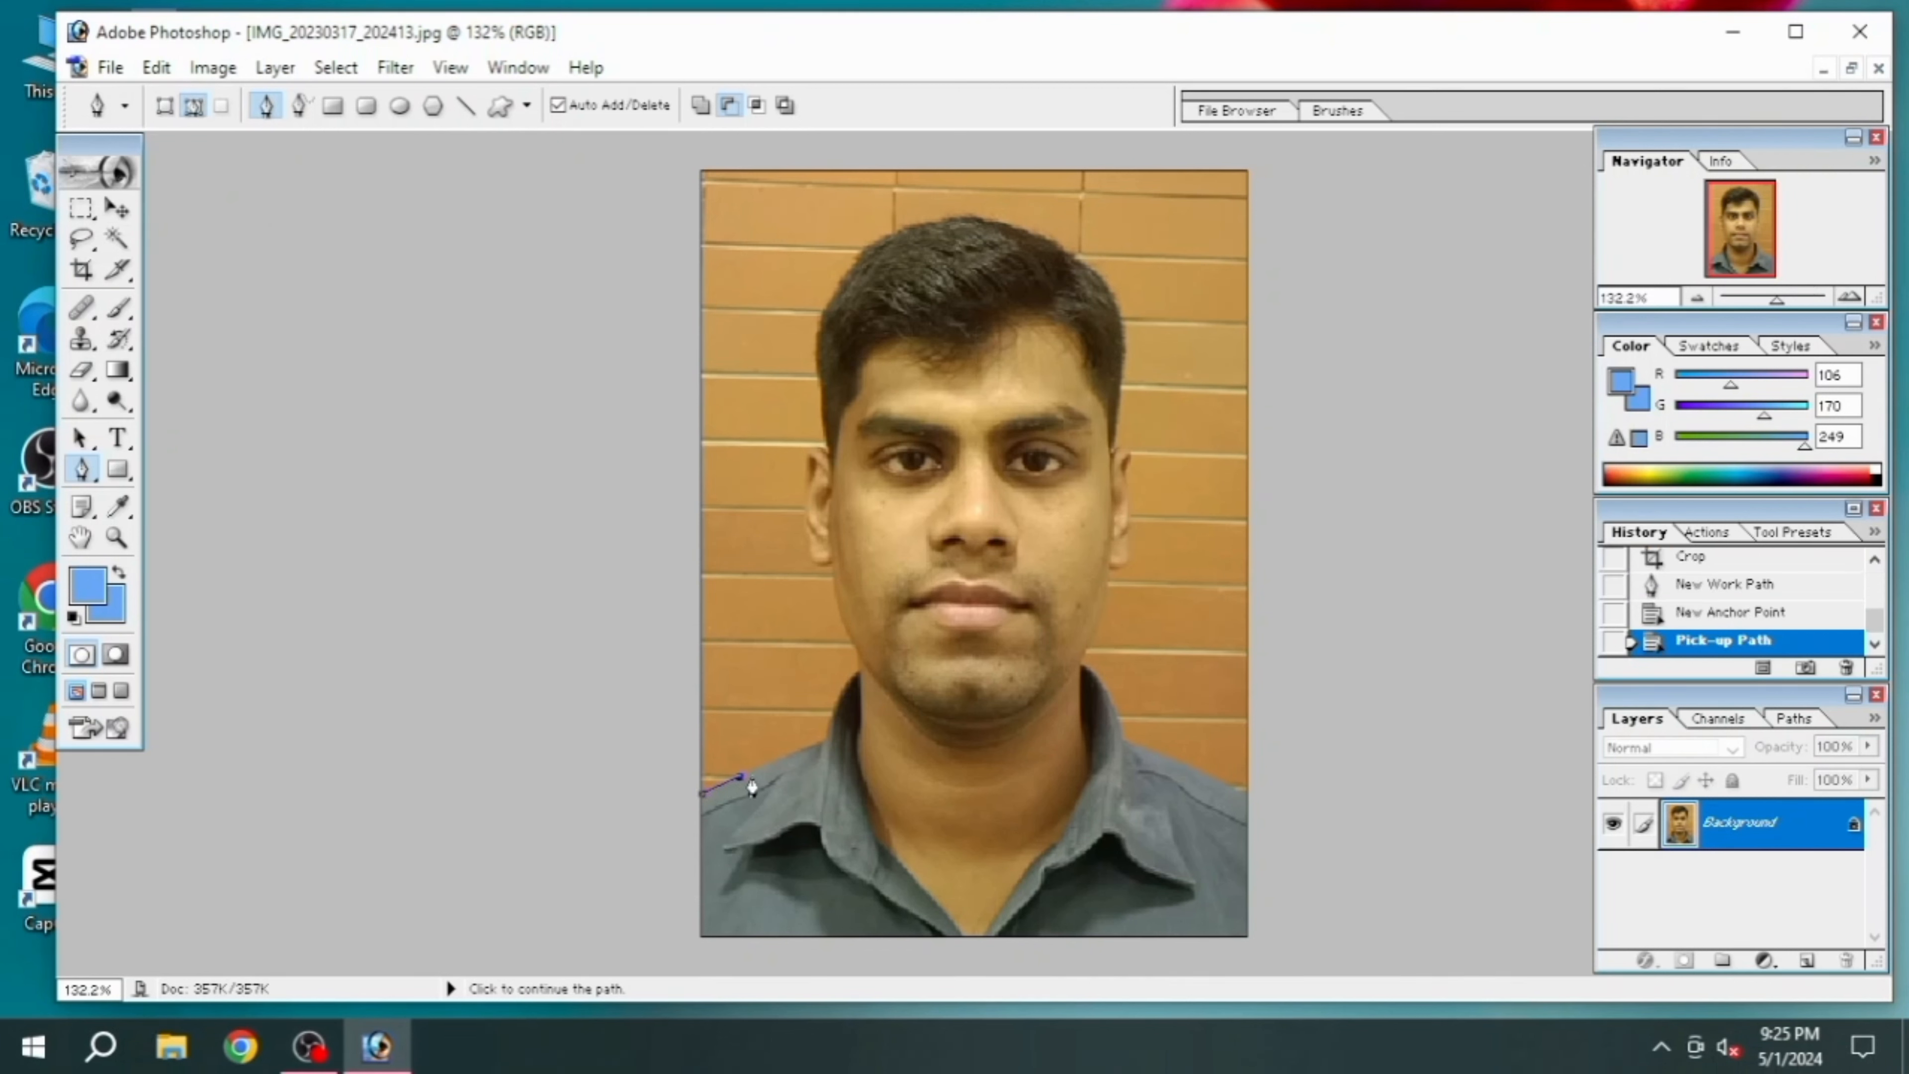
left_click(780, 758)
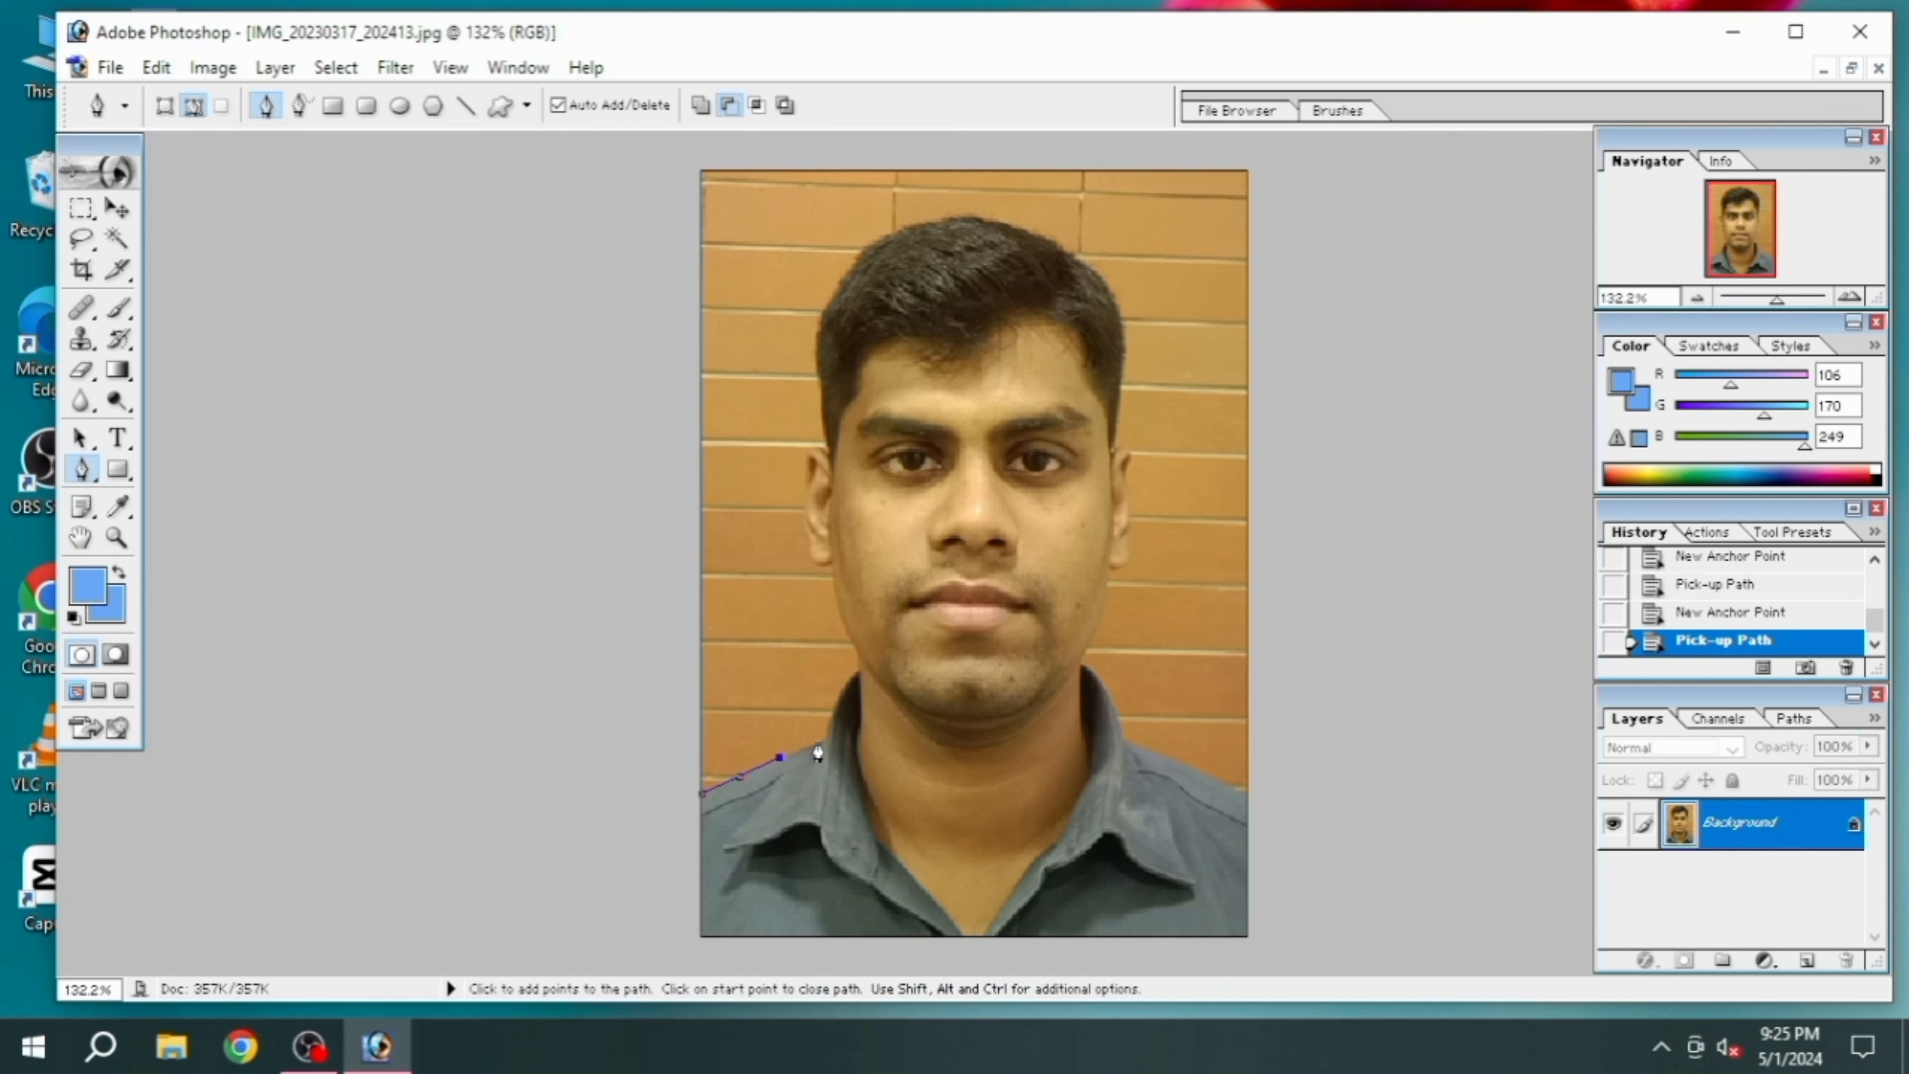
left_click(825, 738)
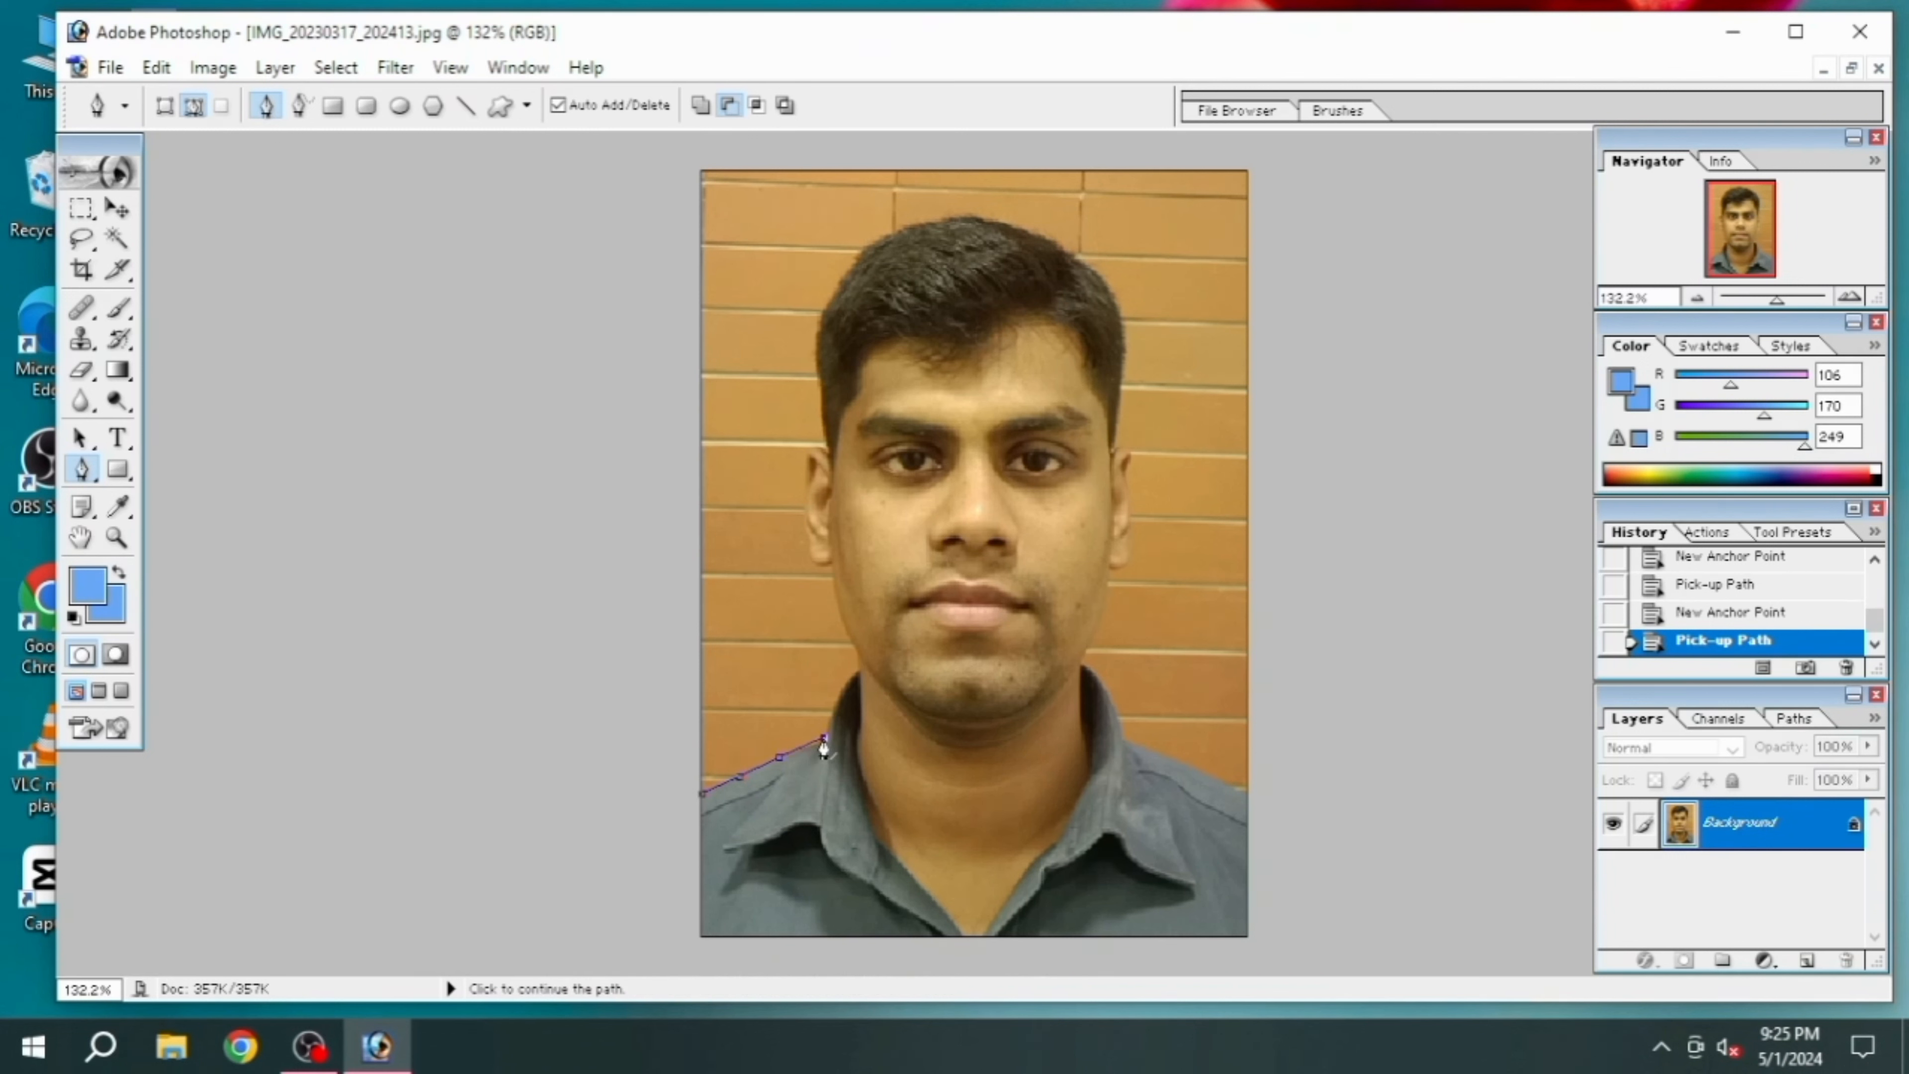
left_click(845, 684)
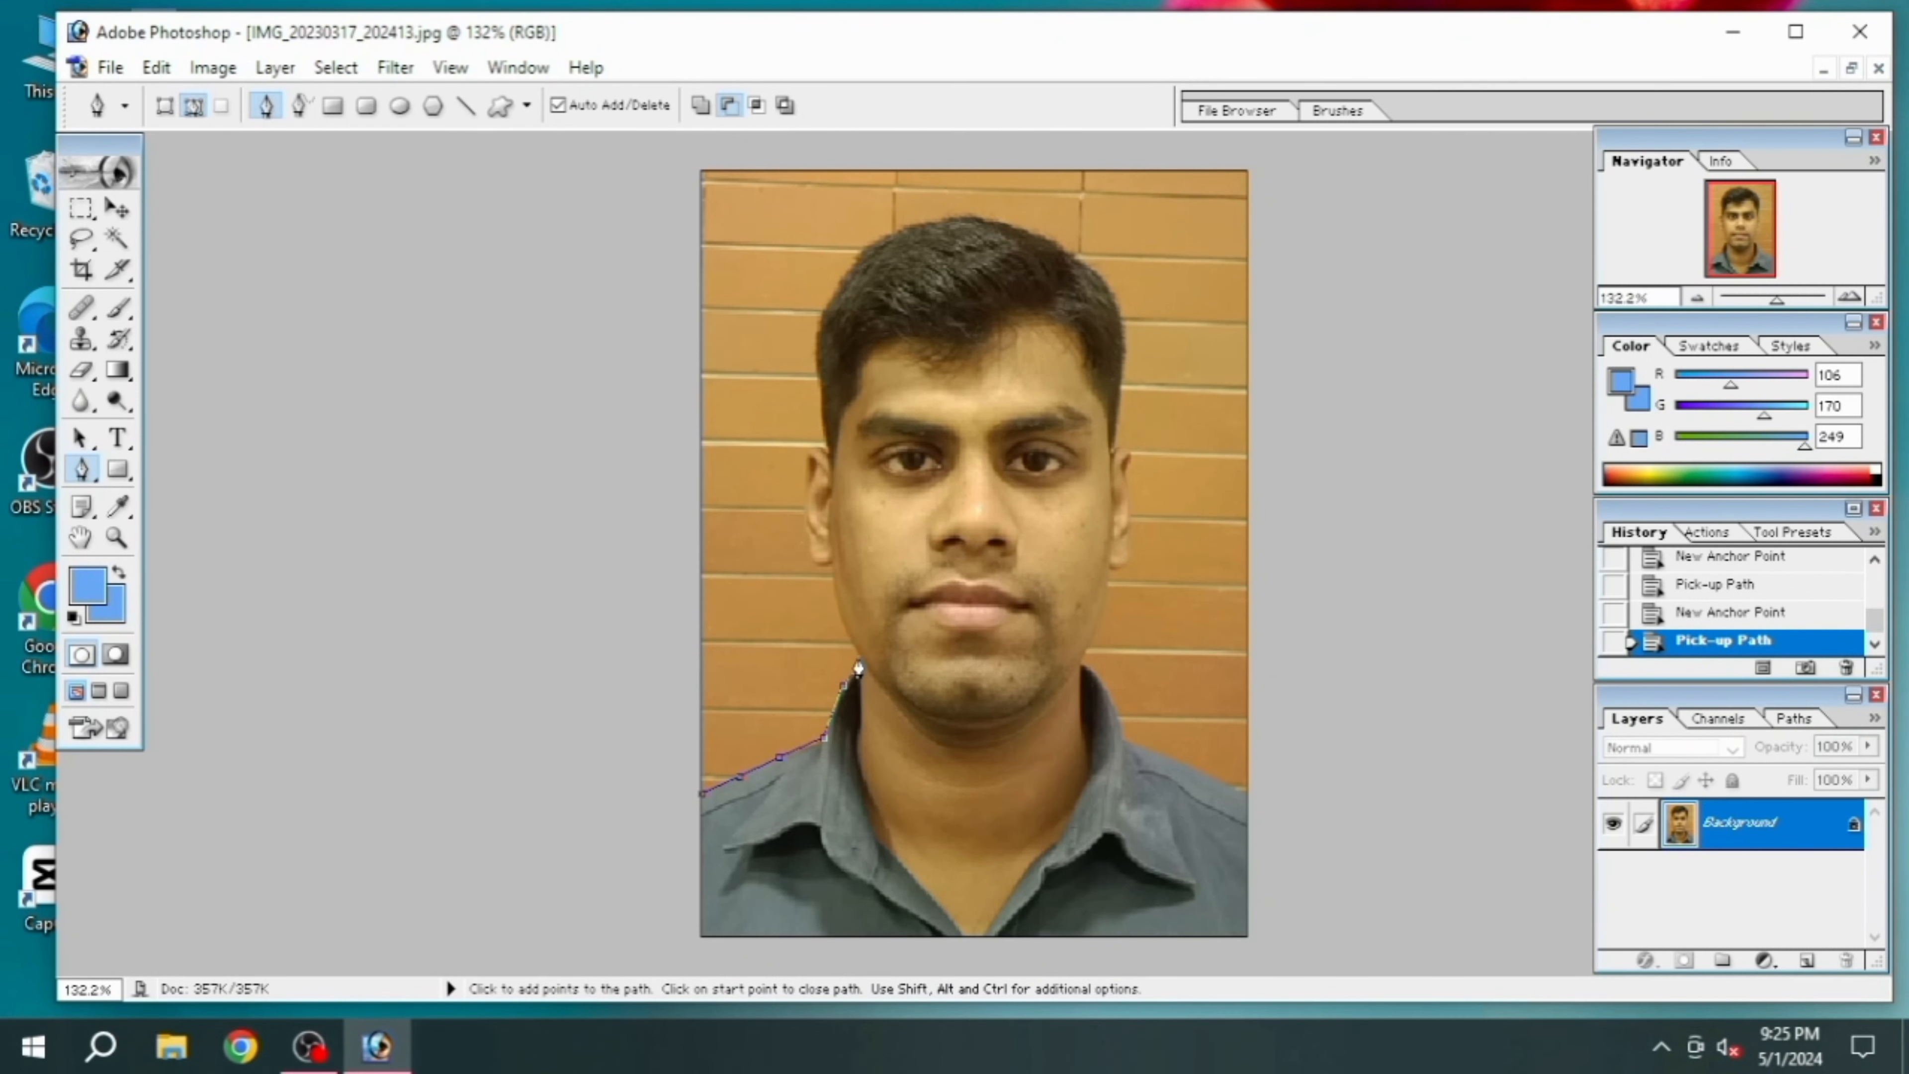
left_click(860, 651)
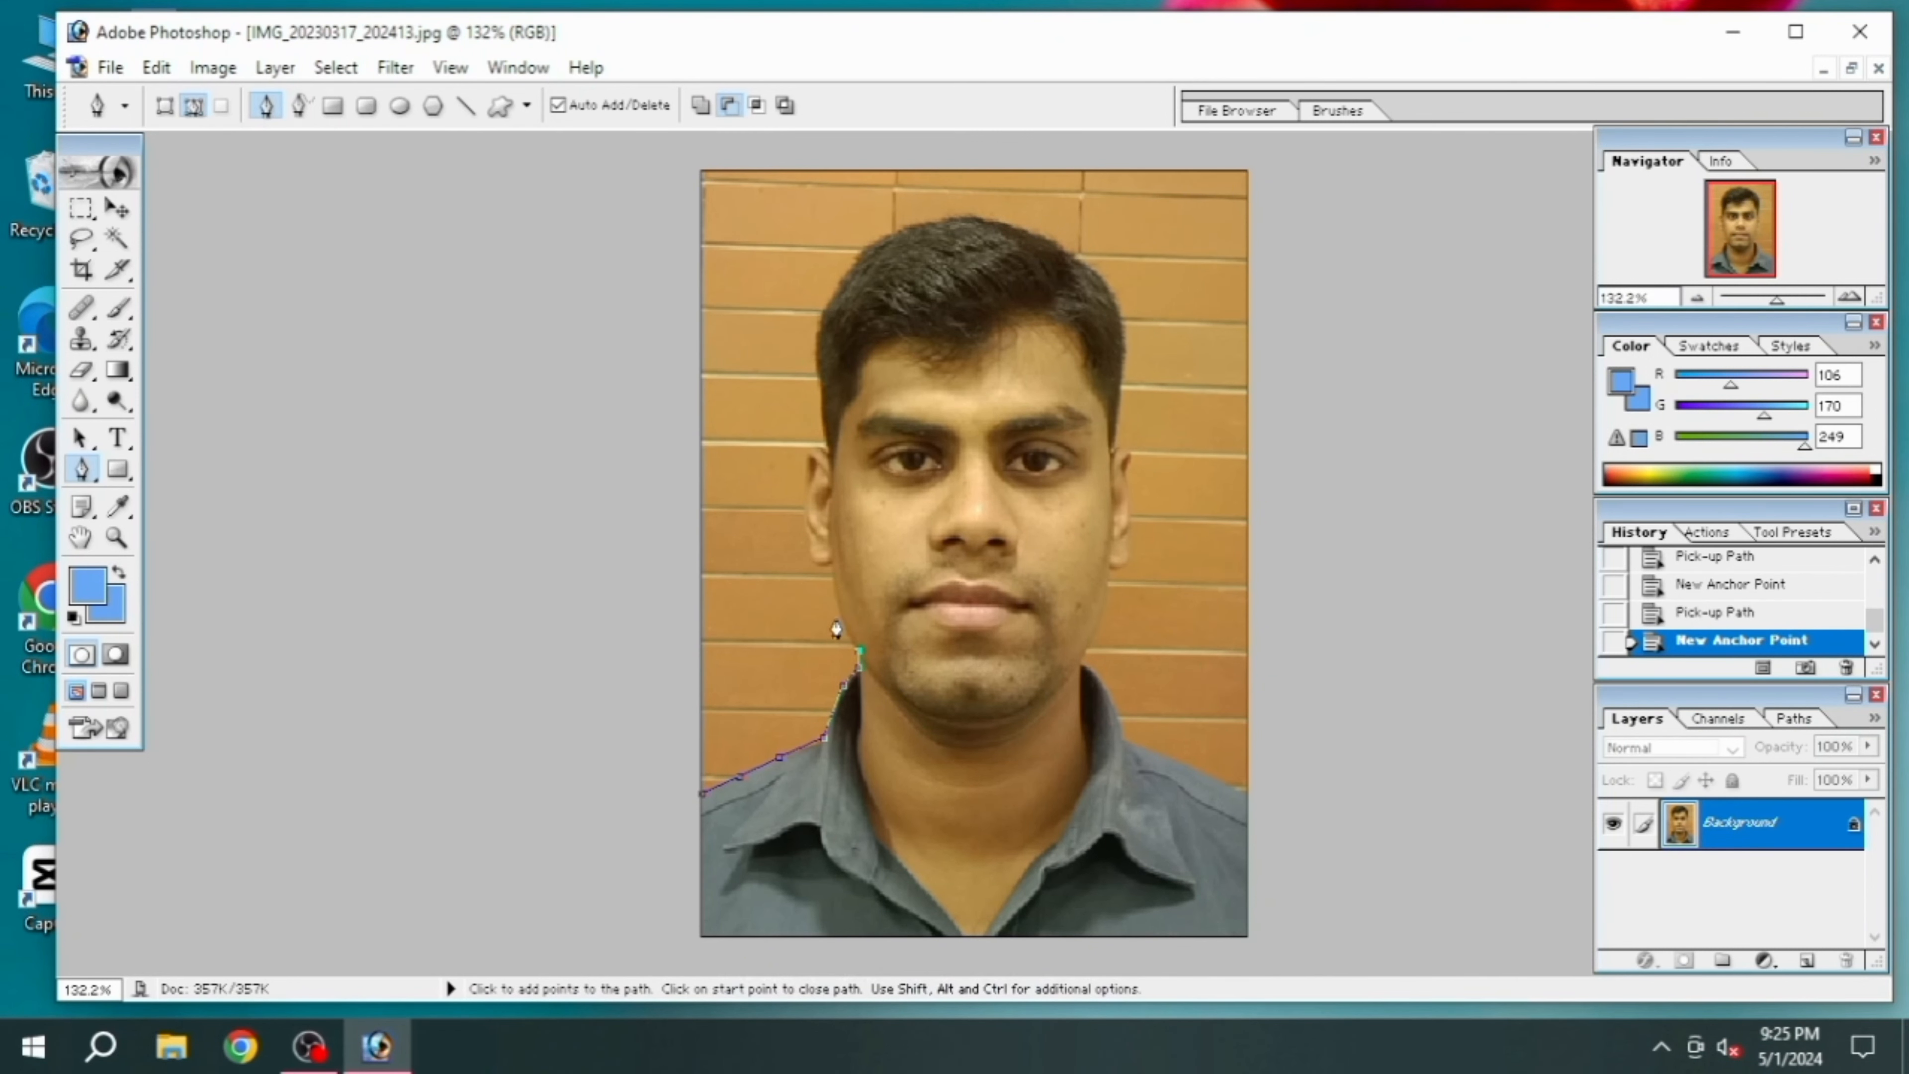
Continue the path up the left jaw and around the ear on the photo's left side to the hairline
left_click(839, 606)
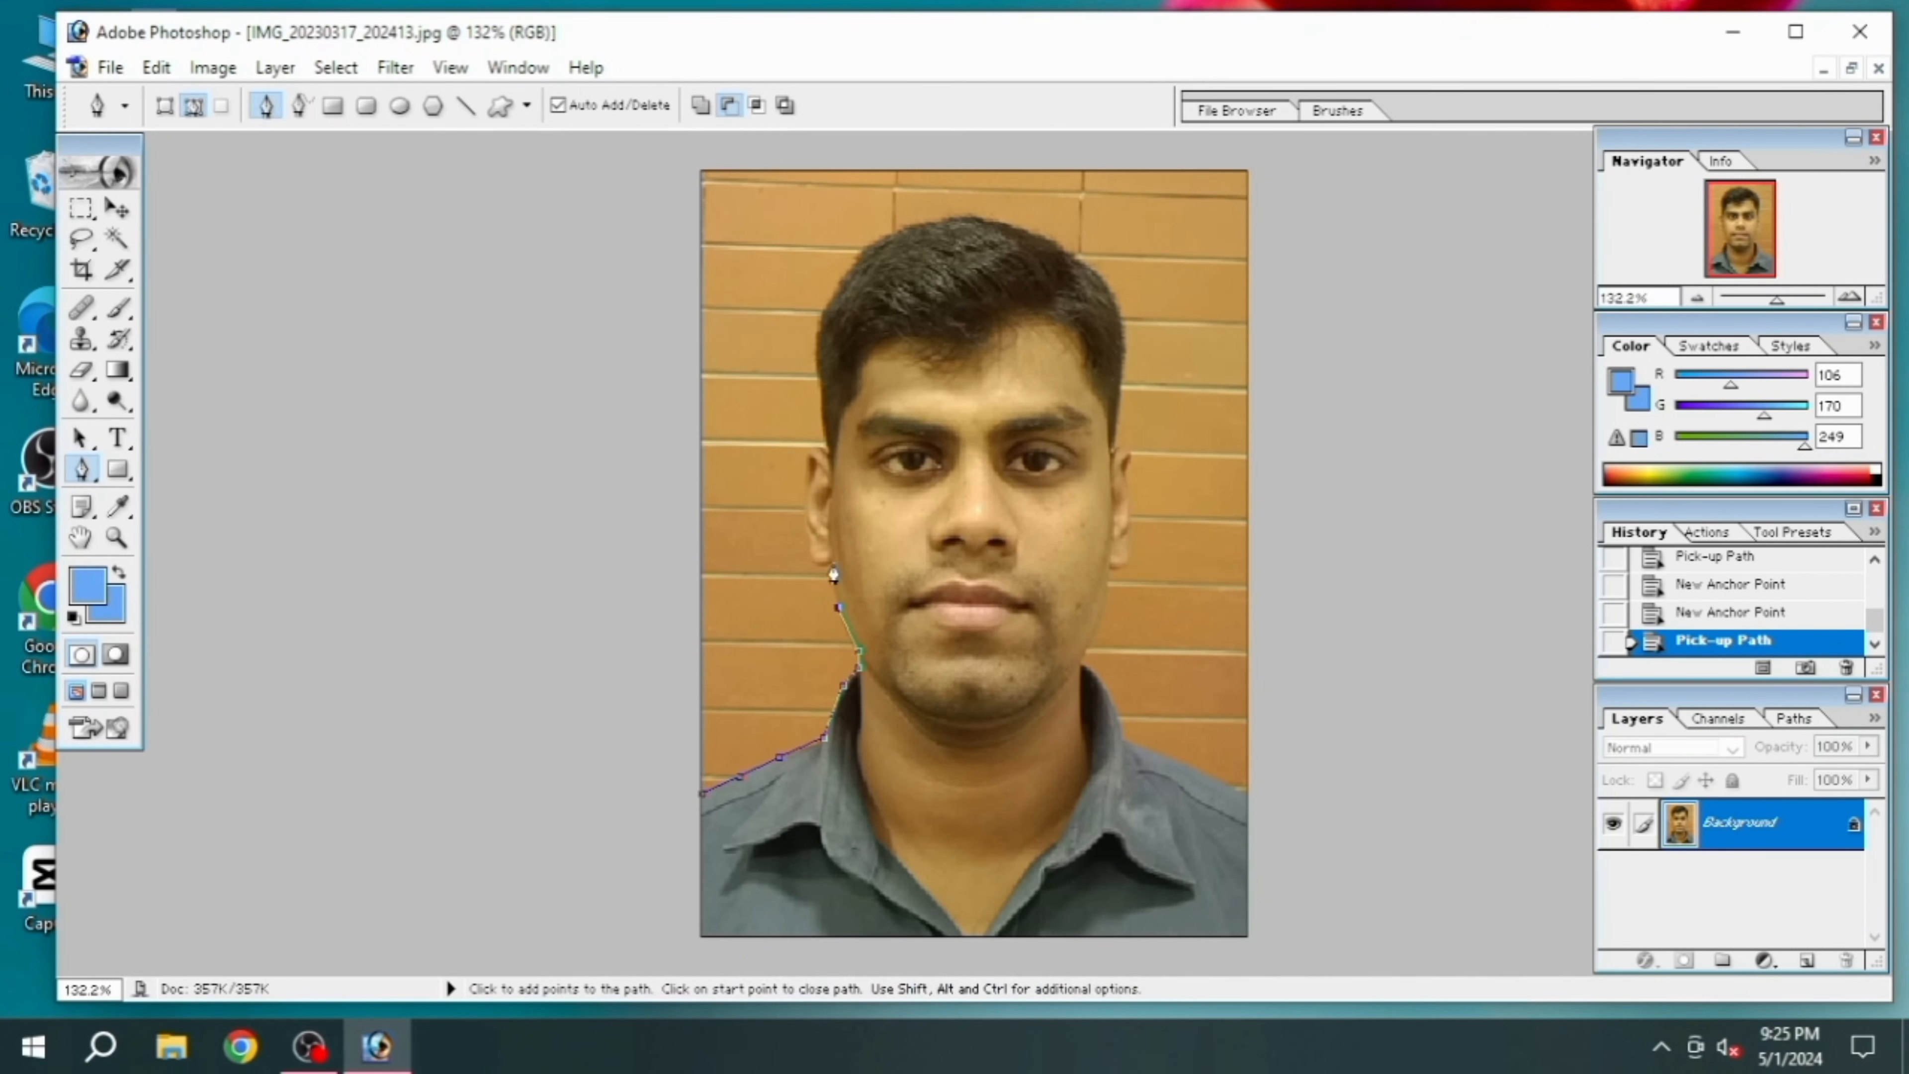
left_click(834, 564)
left_click(821, 562)
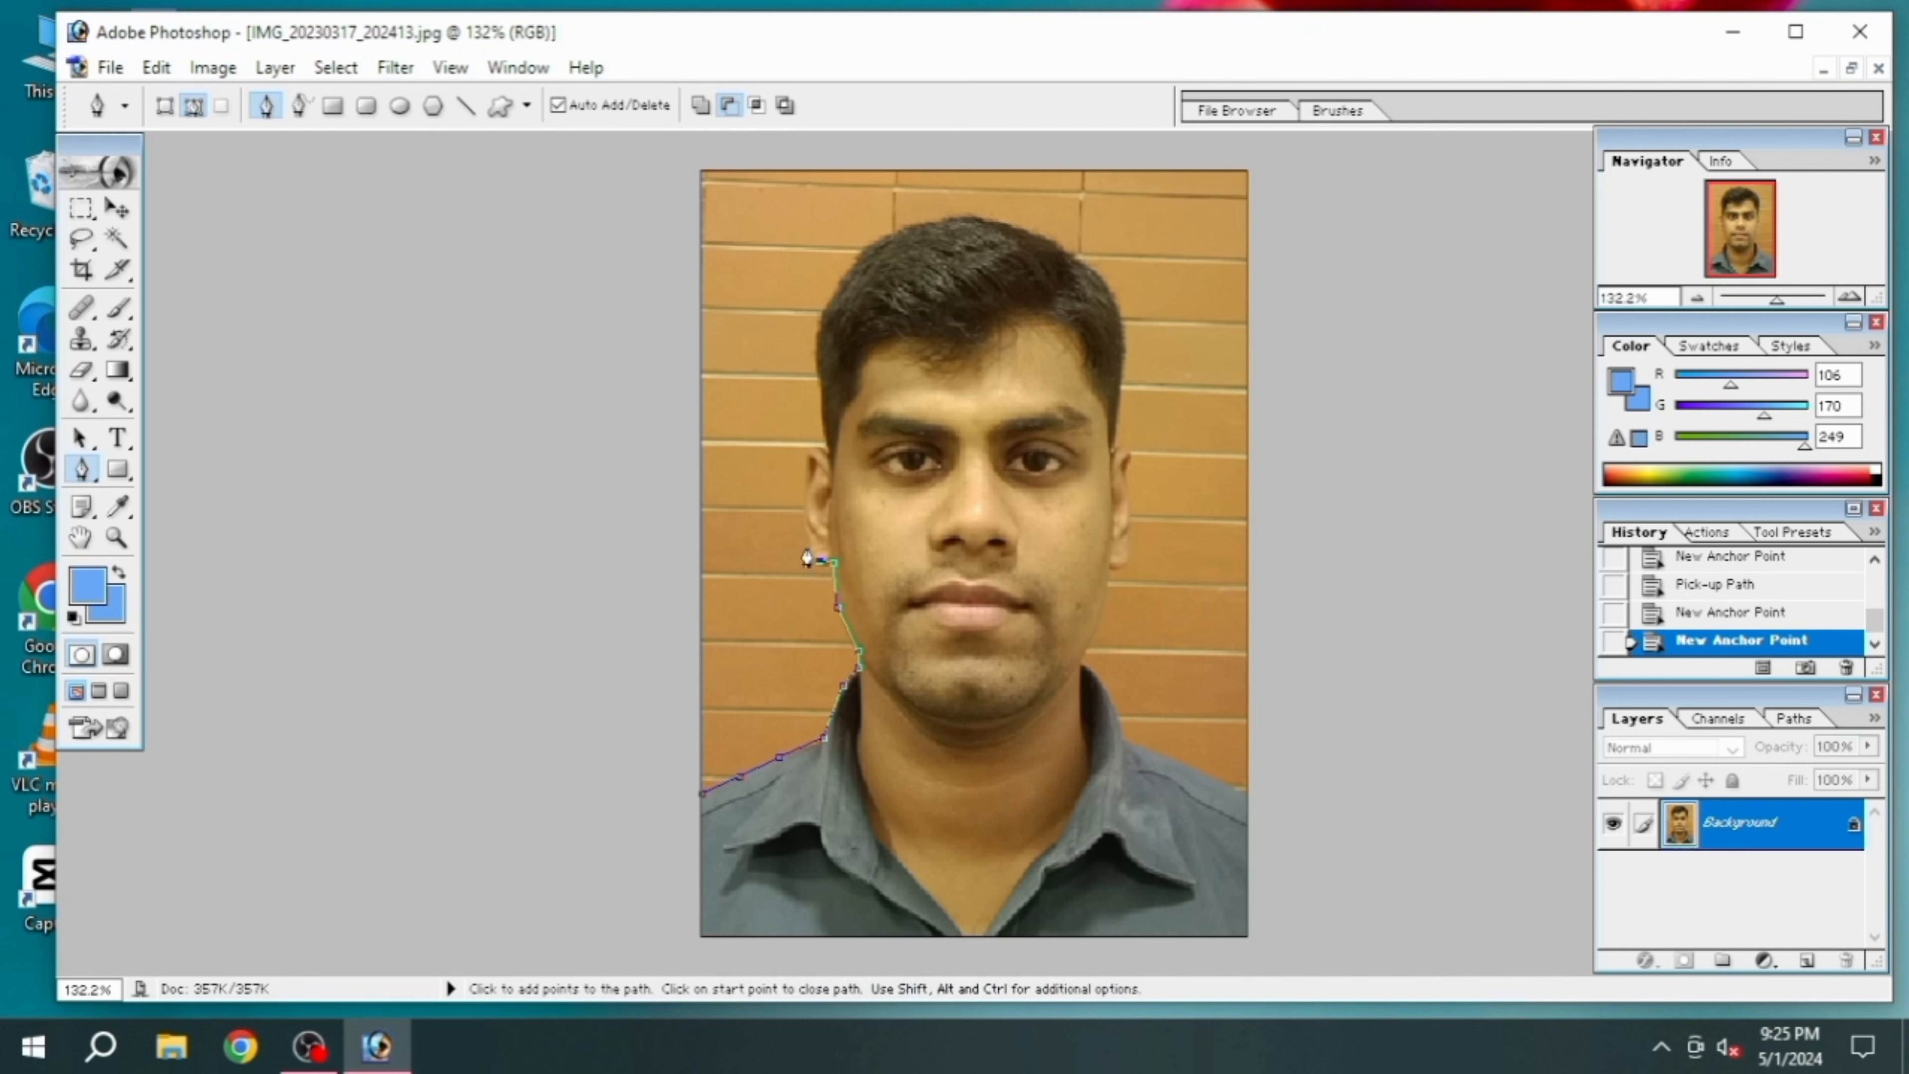
left_click(807, 538)
left_click(805, 494)
left_click(824, 450)
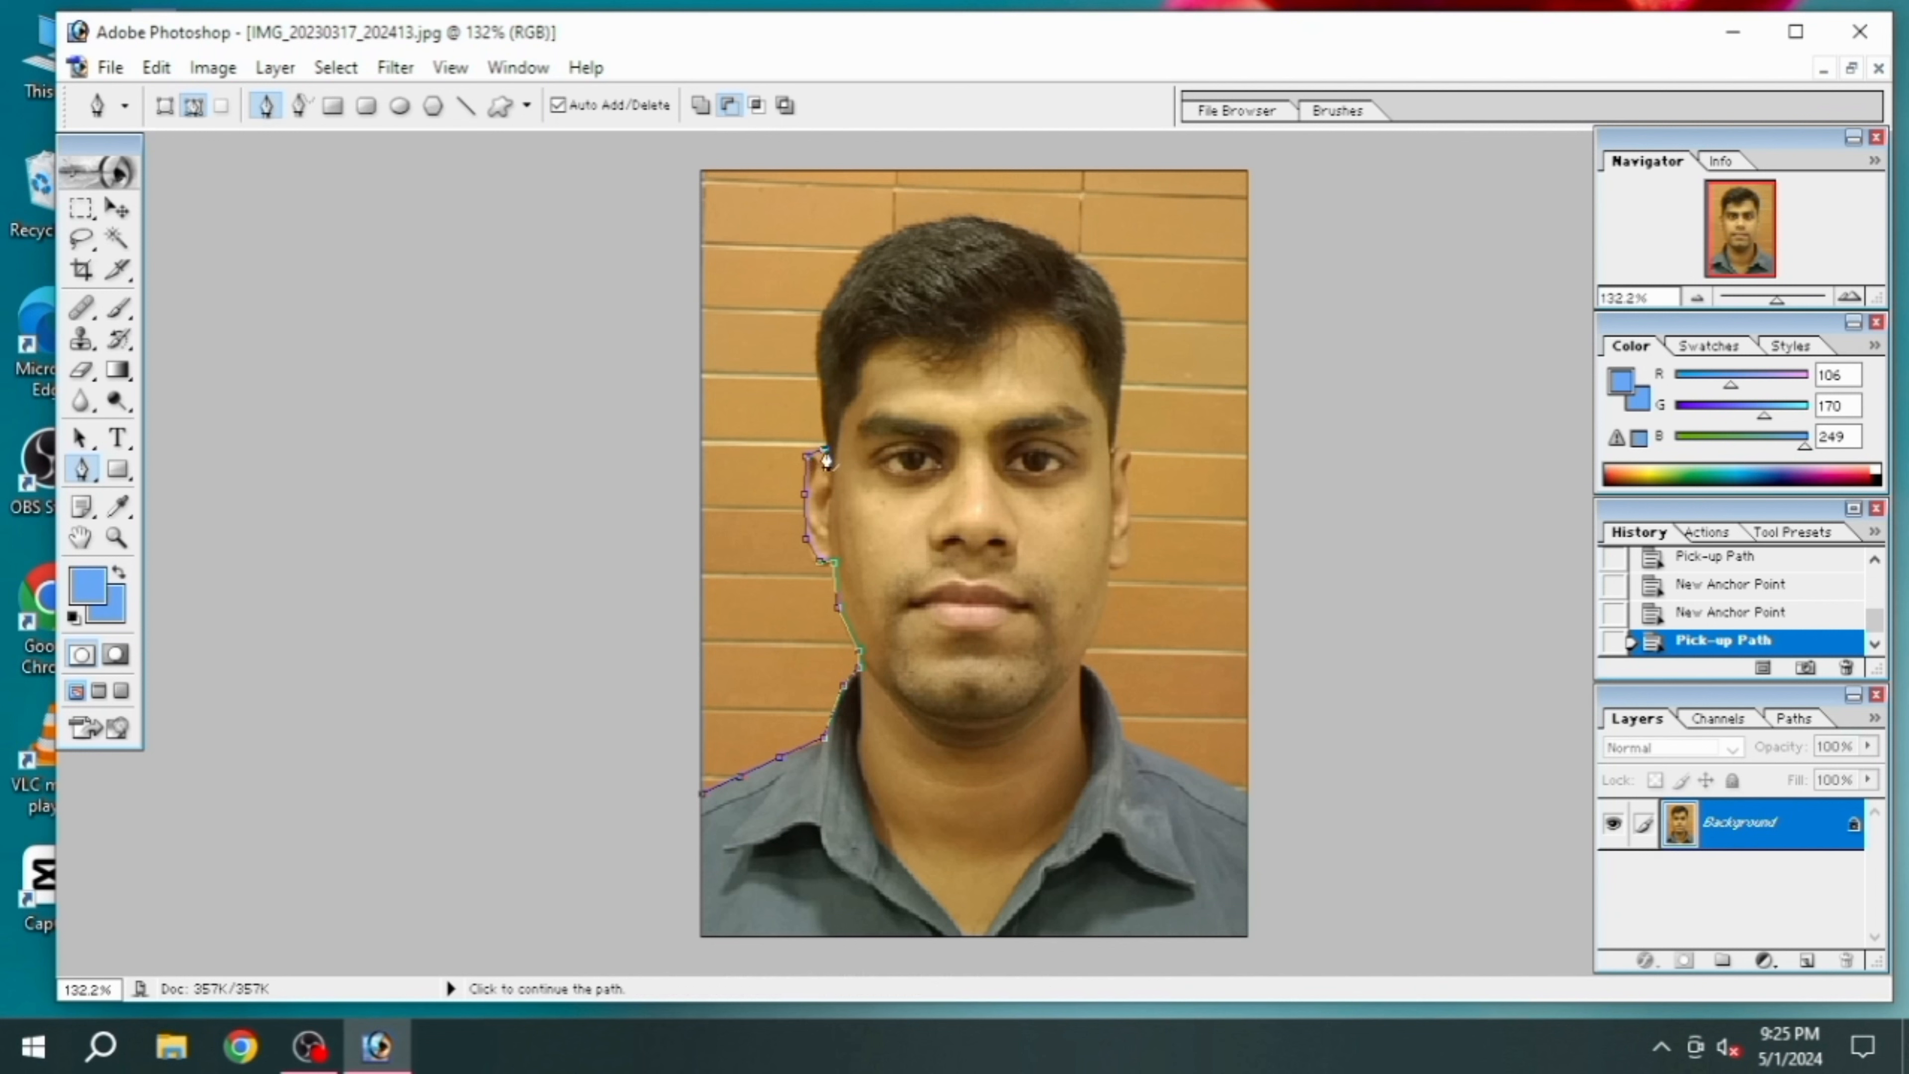
Trace the path along the hair outline from the left ear over the head to the top of the right ear
left_click(822, 367)
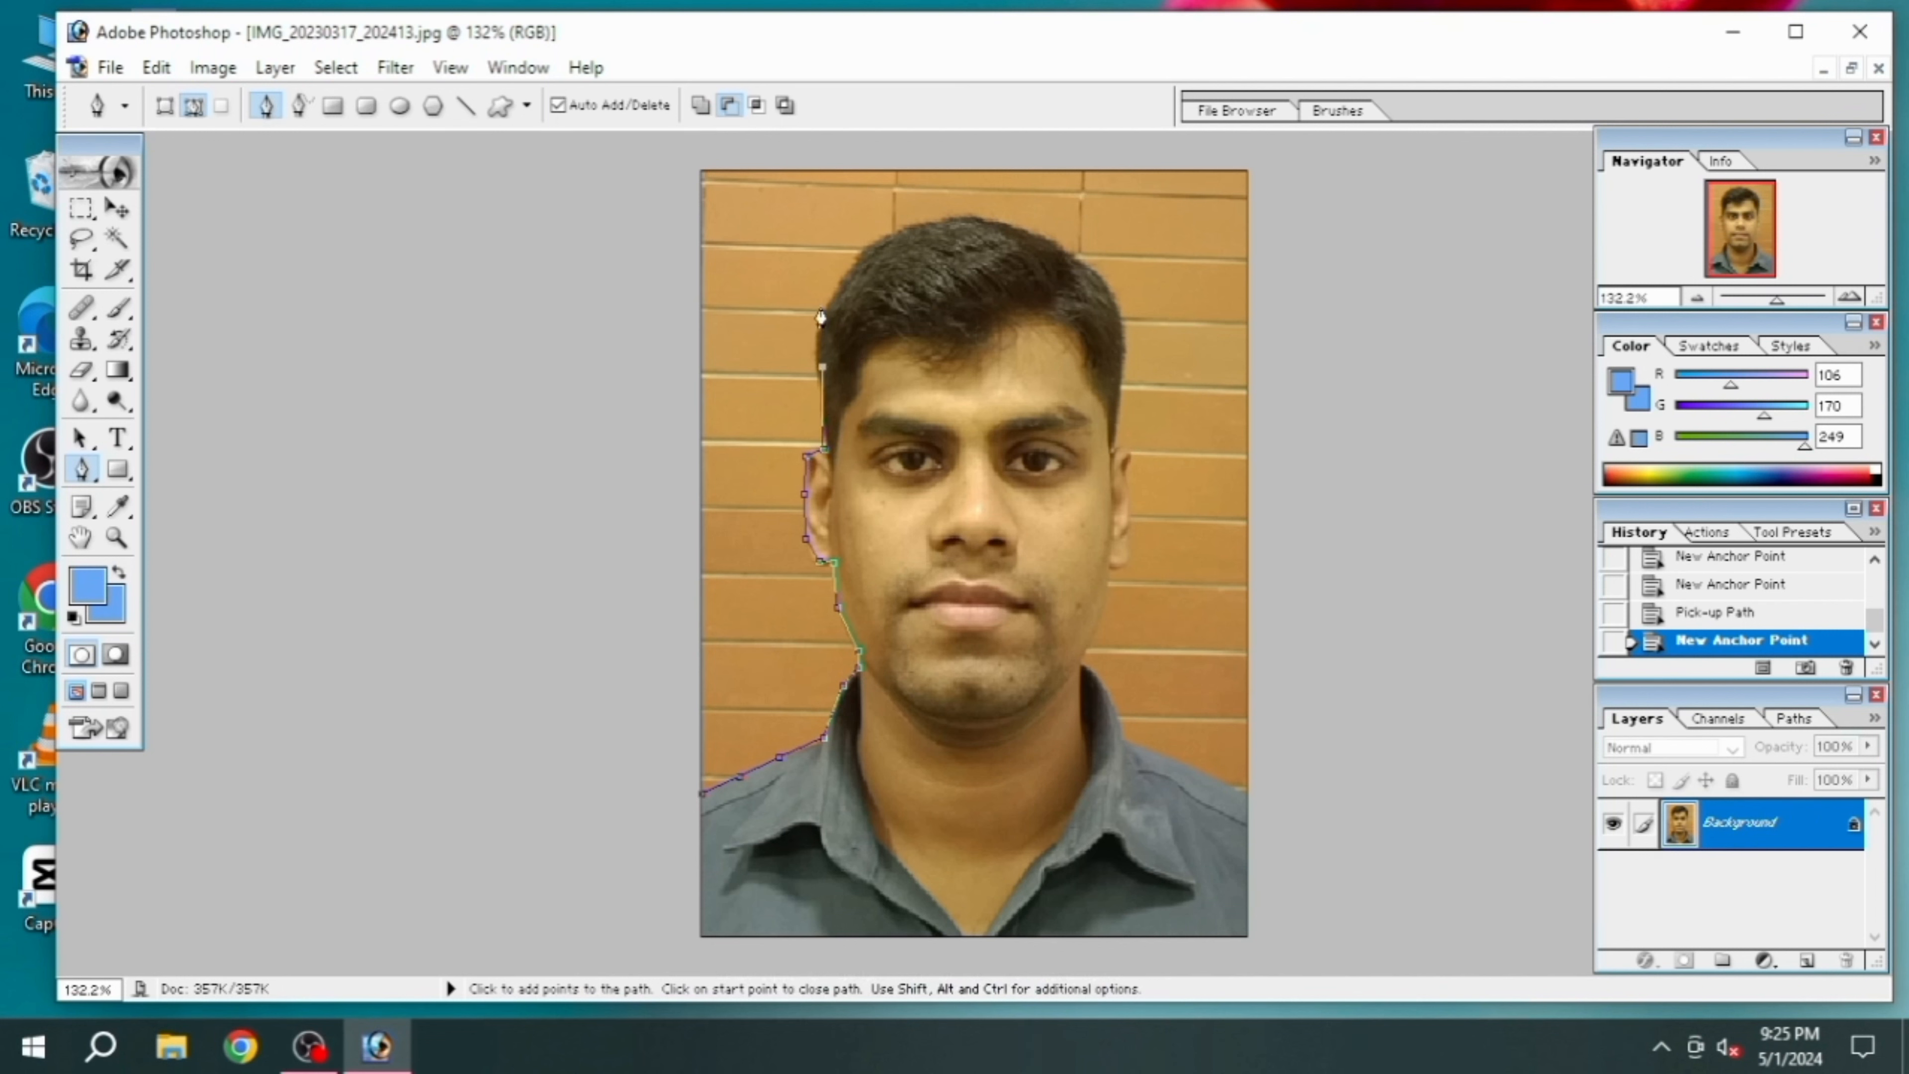
left_click(833, 301)
left_click(878, 248)
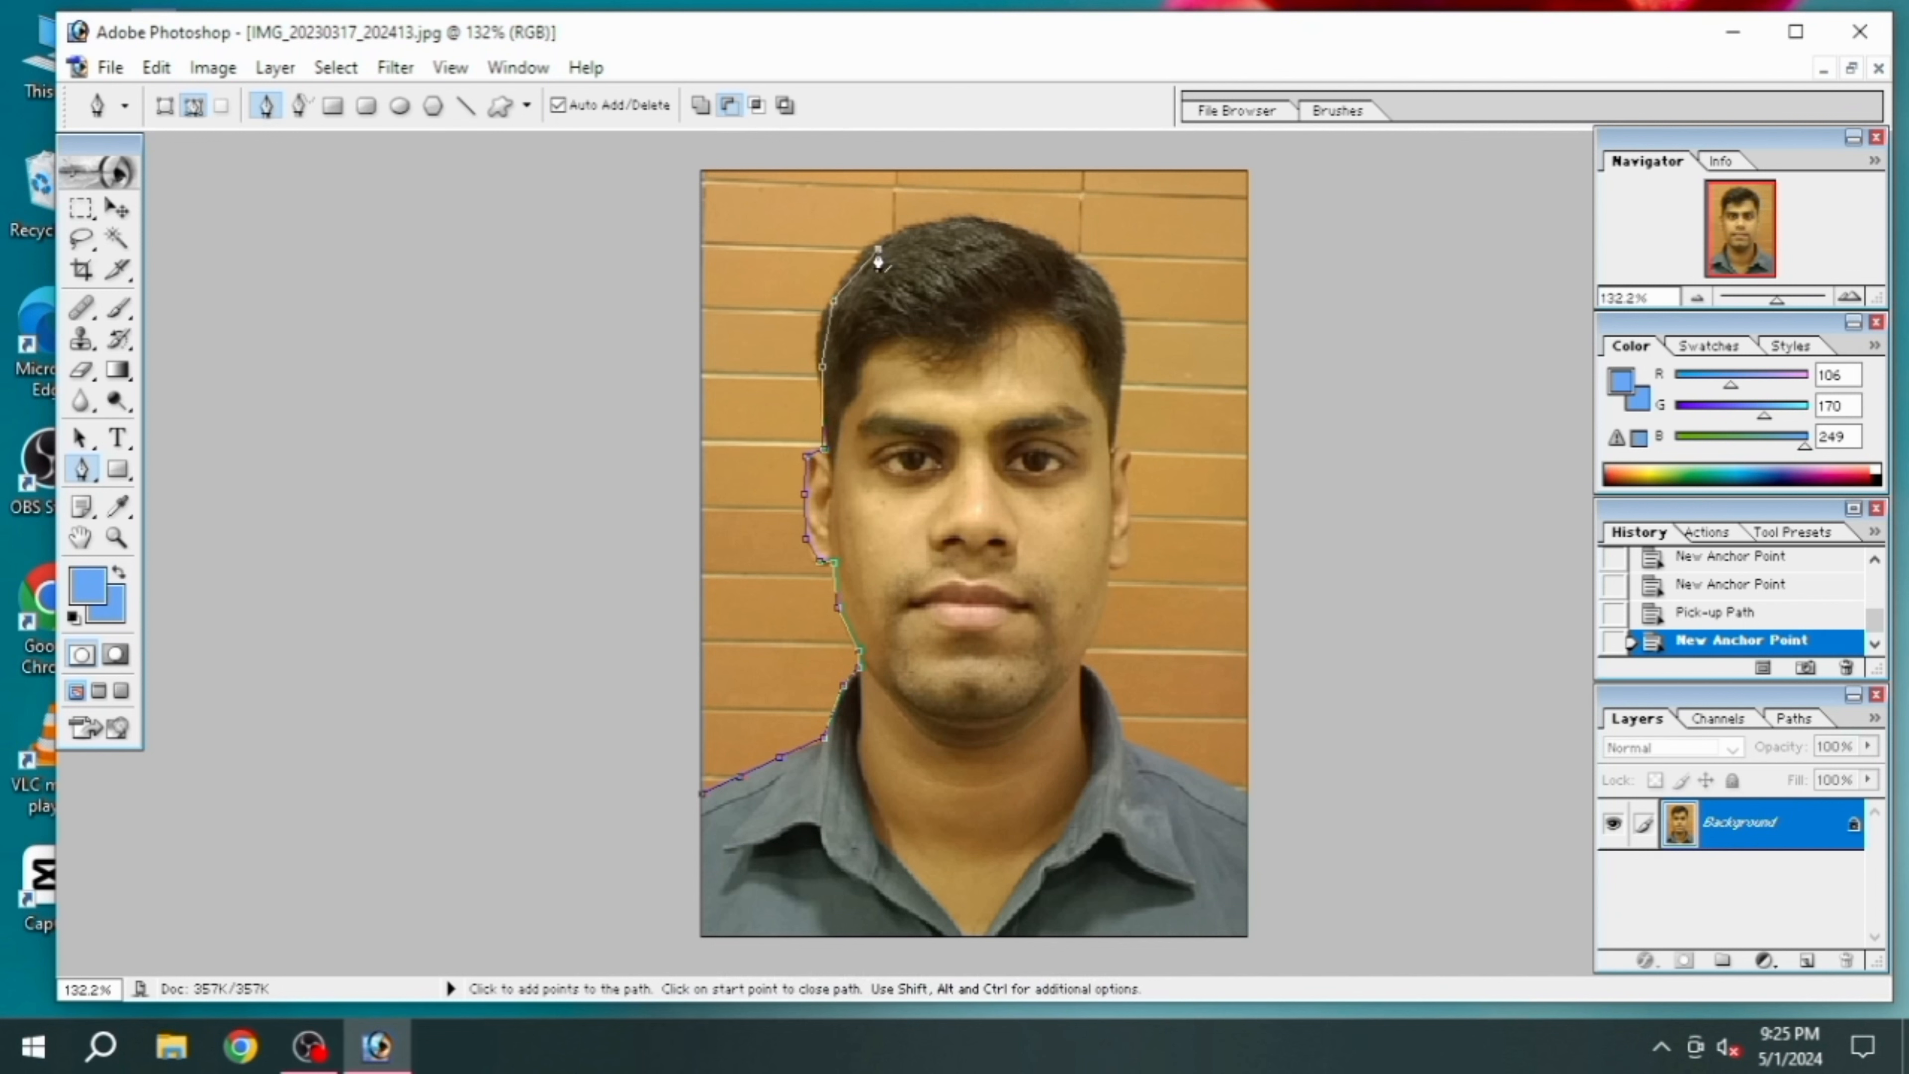
left_click(935, 227)
left_click(986, 222)
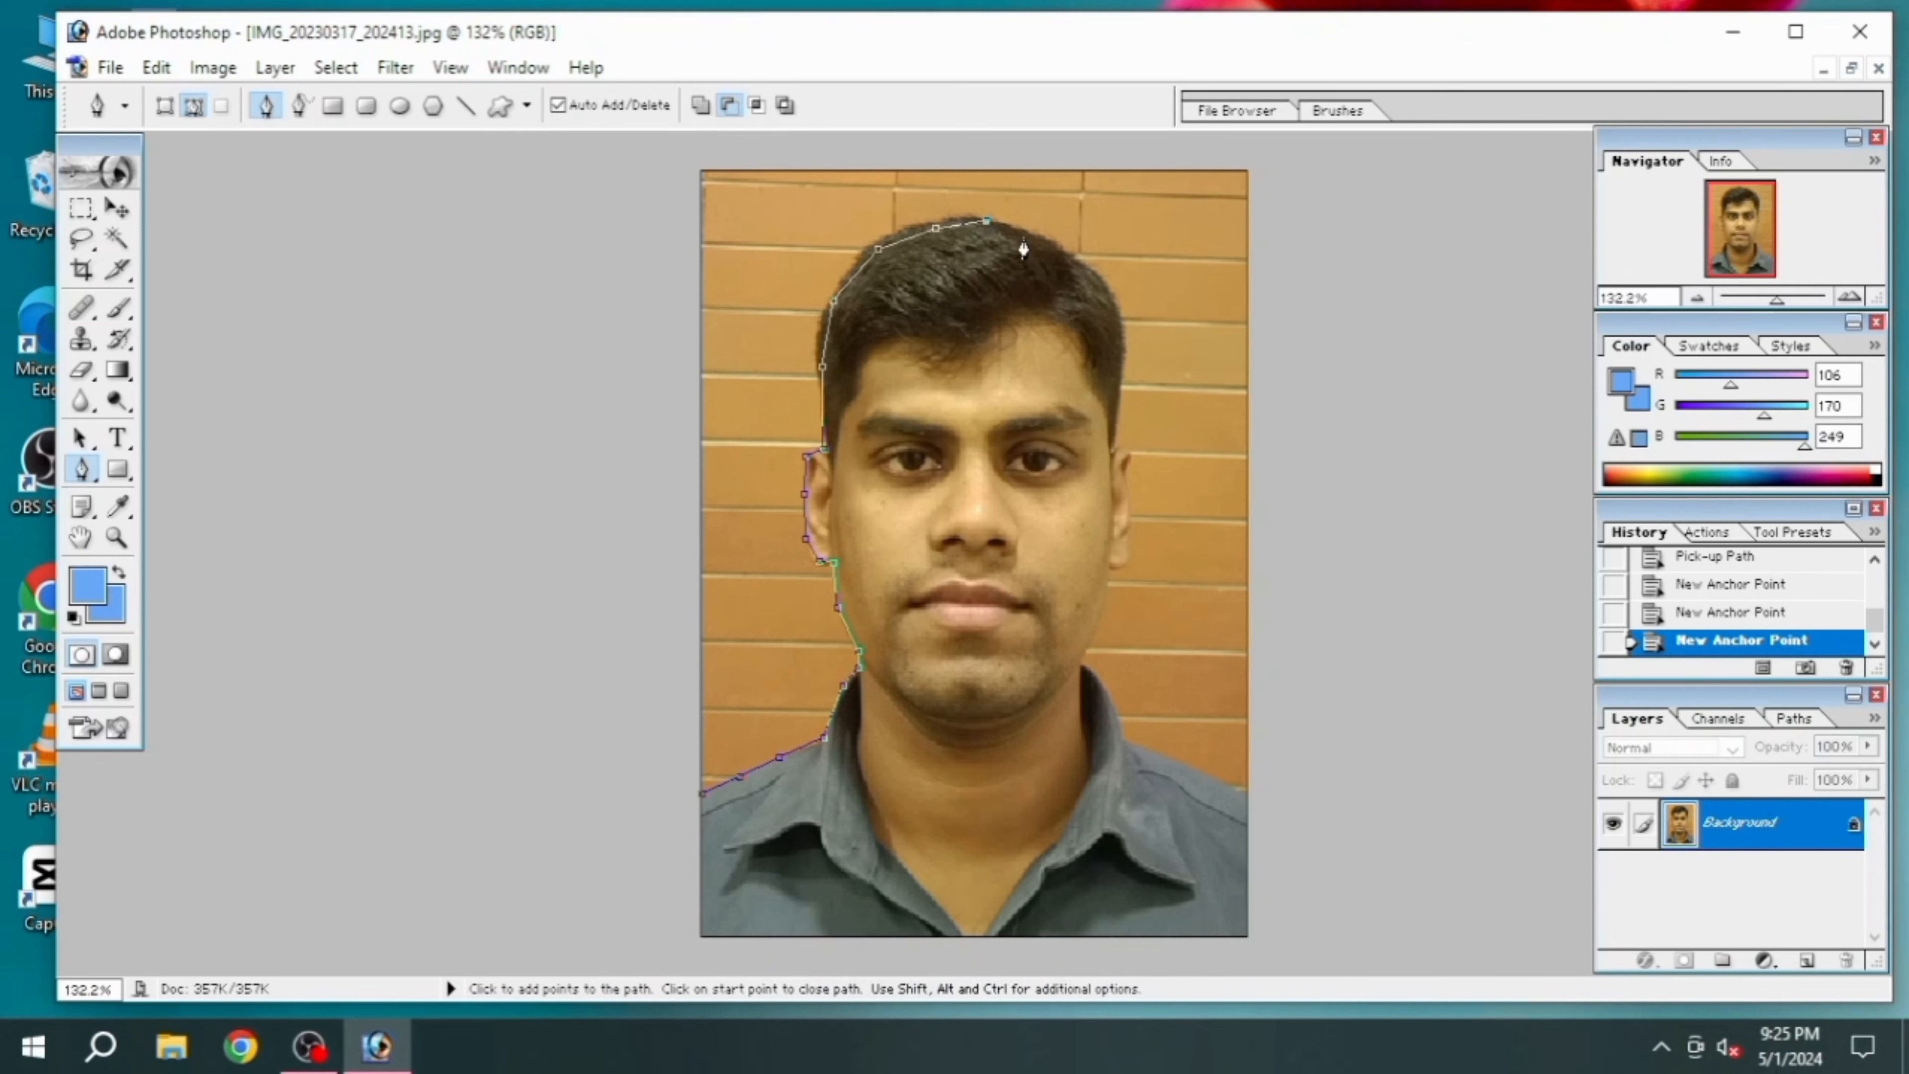
left_click(1037, 238)
left_click(1077, 266)
left_click(1118, 325)
left_click(1119, 374)
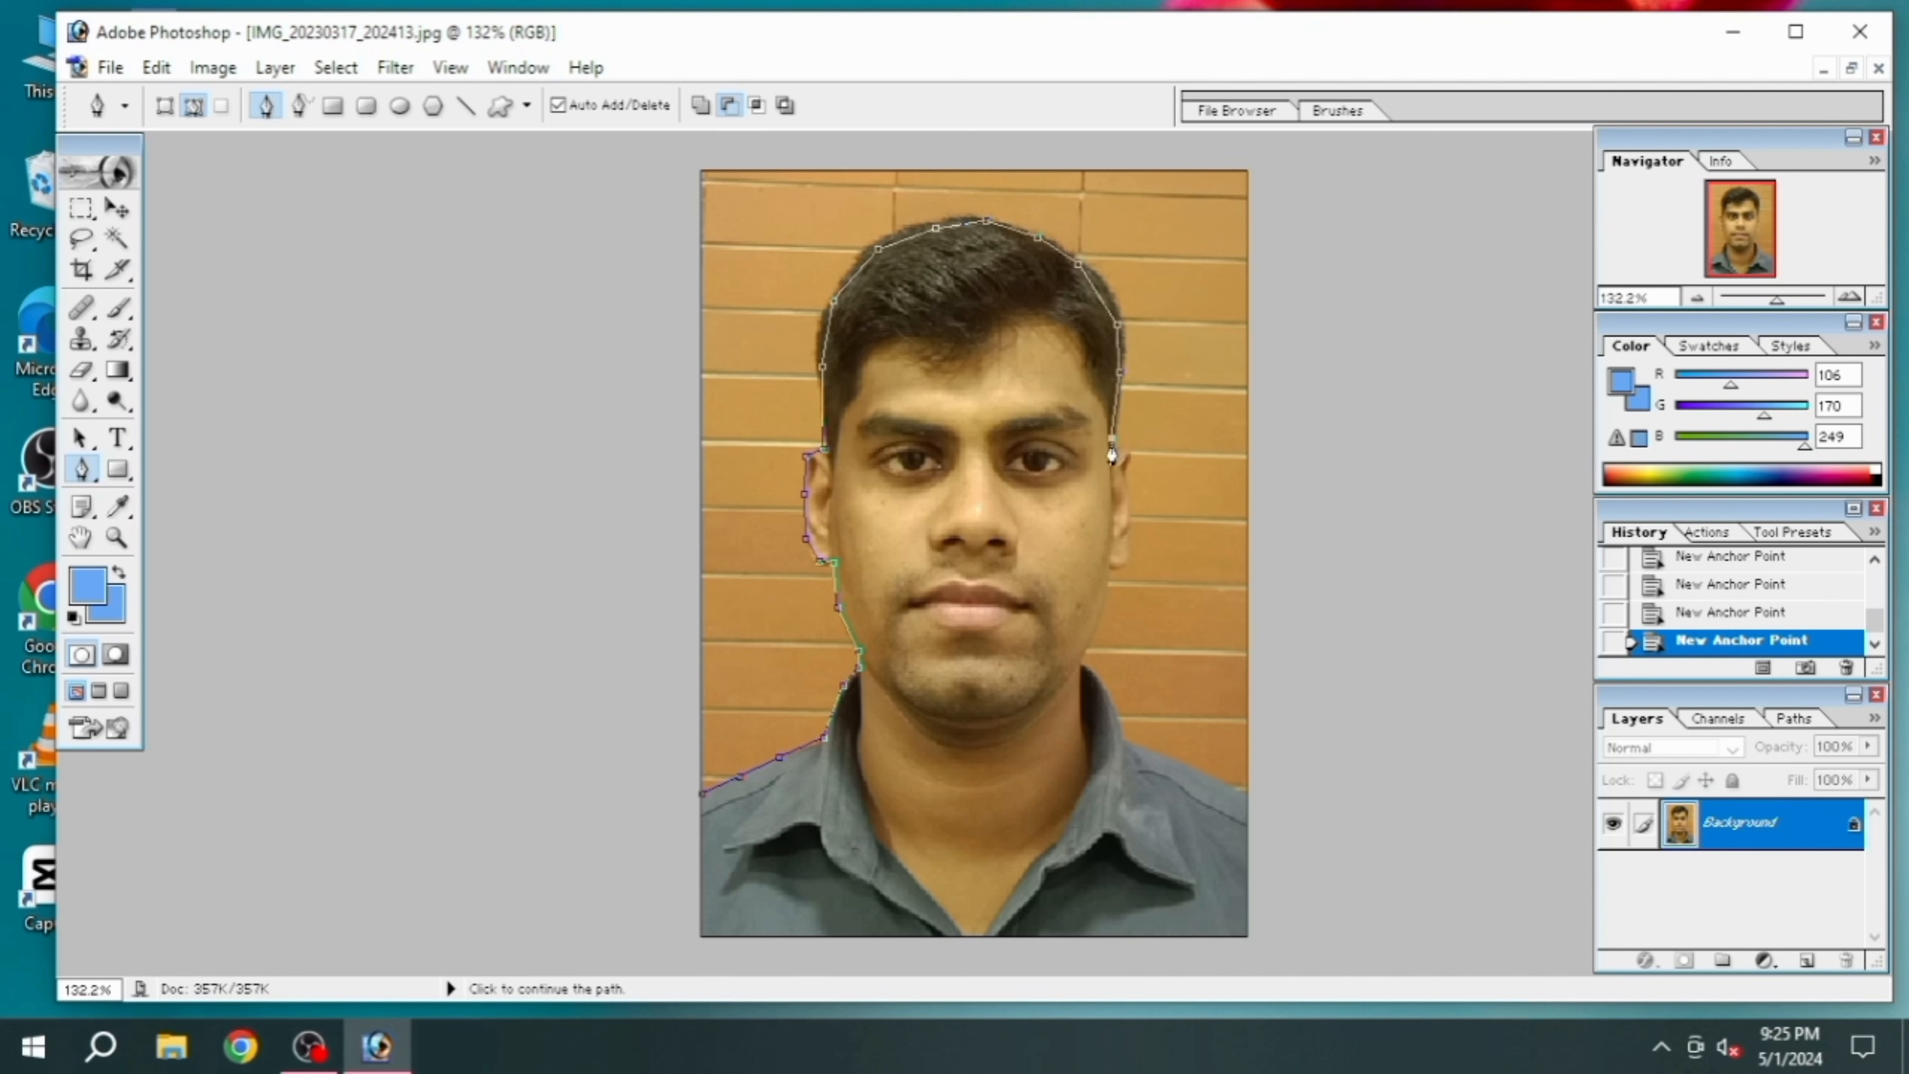
left_click(1111, 442)
Trace the path around the ear on the photo's right side down to the jaw
left_click(1114, 454)
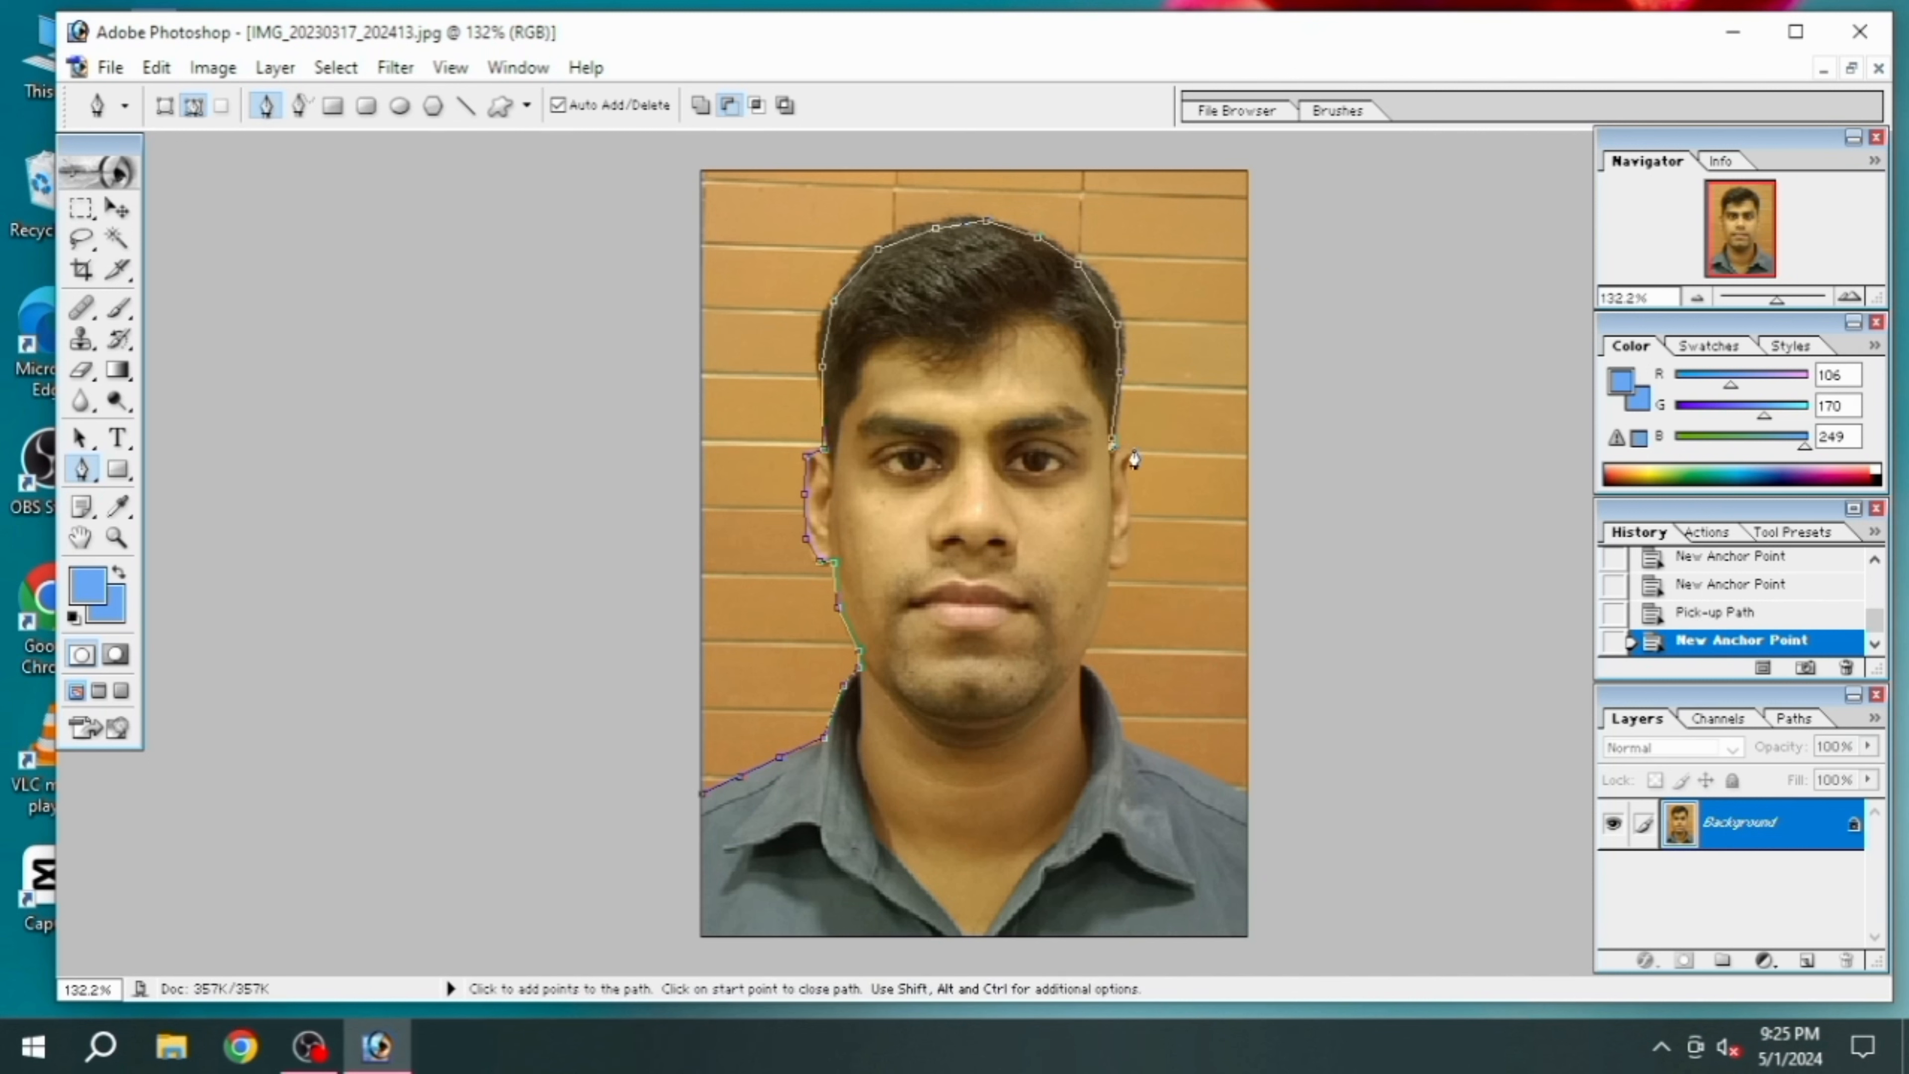
left_click(1132, 450)
left_click(1129, 464)
left_click(1129, 515)
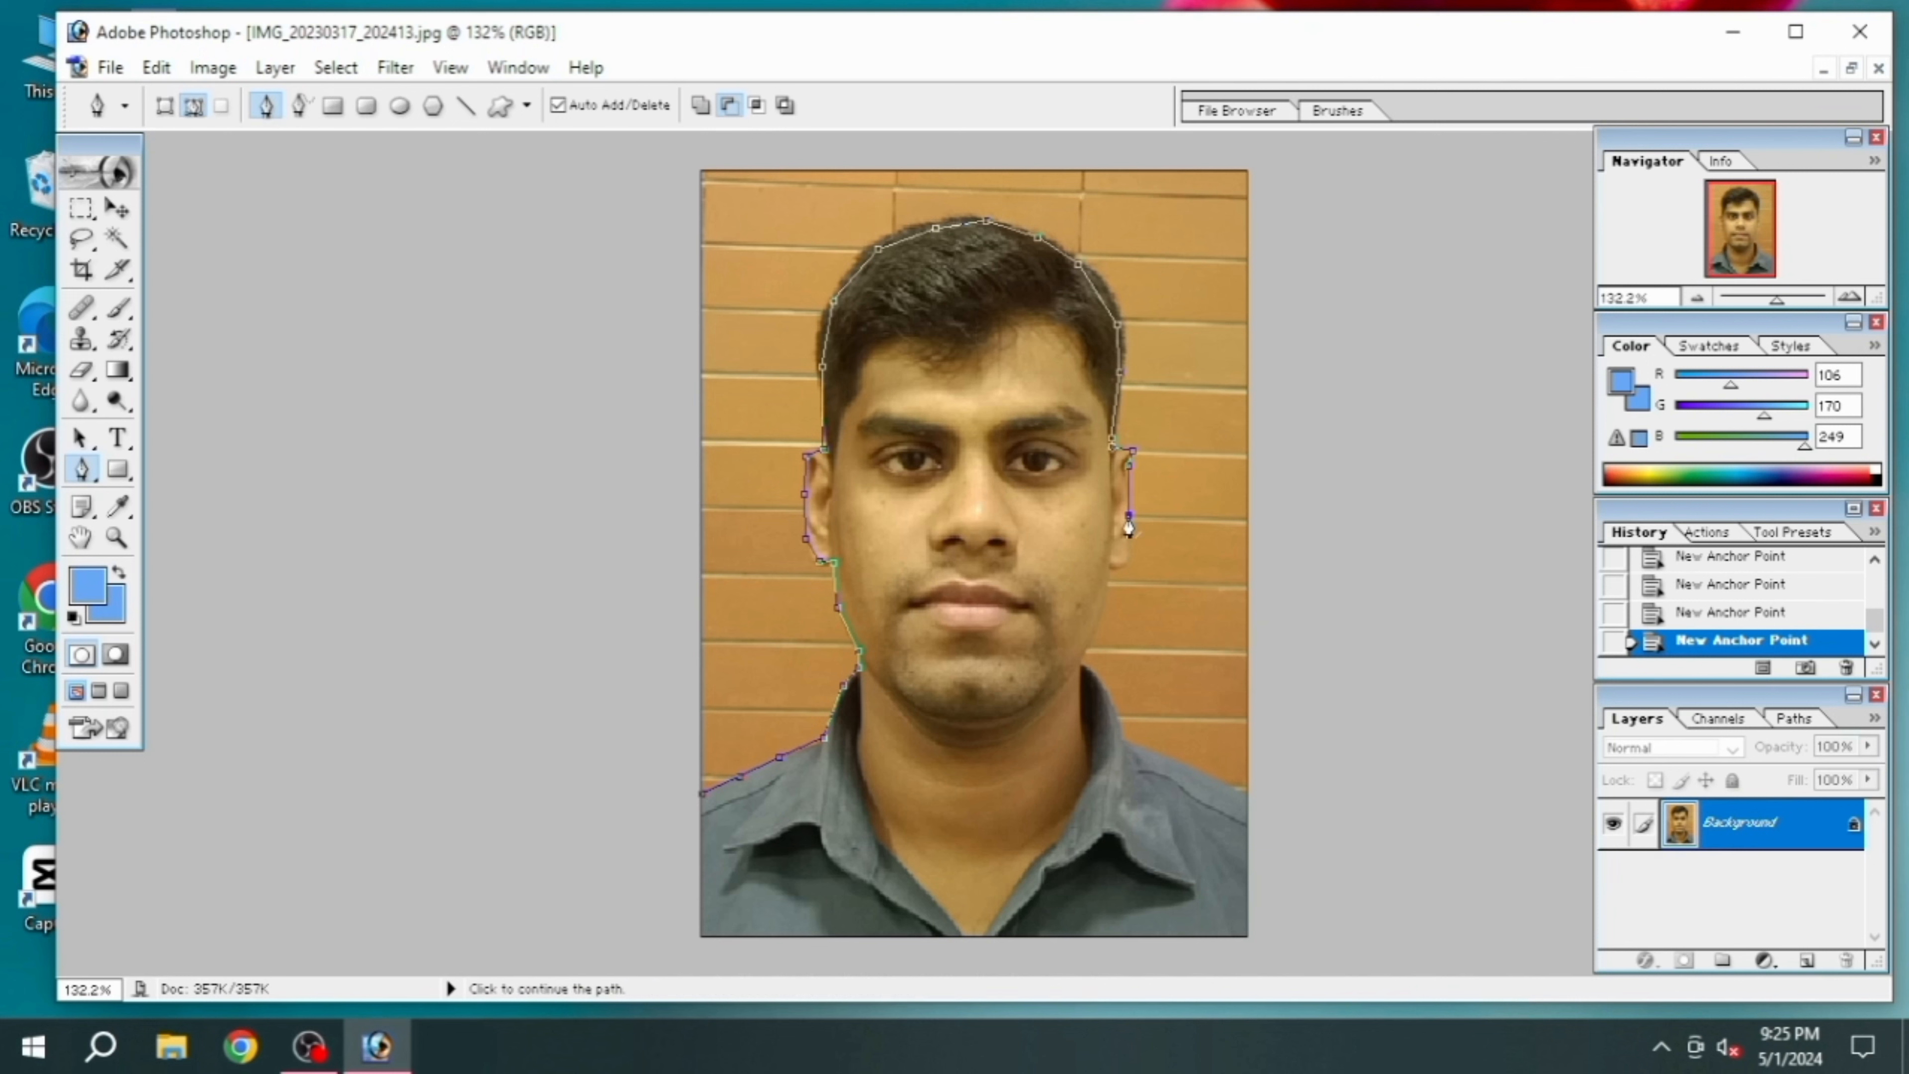
left_click(1128, 552)
left_click(1109, 570)
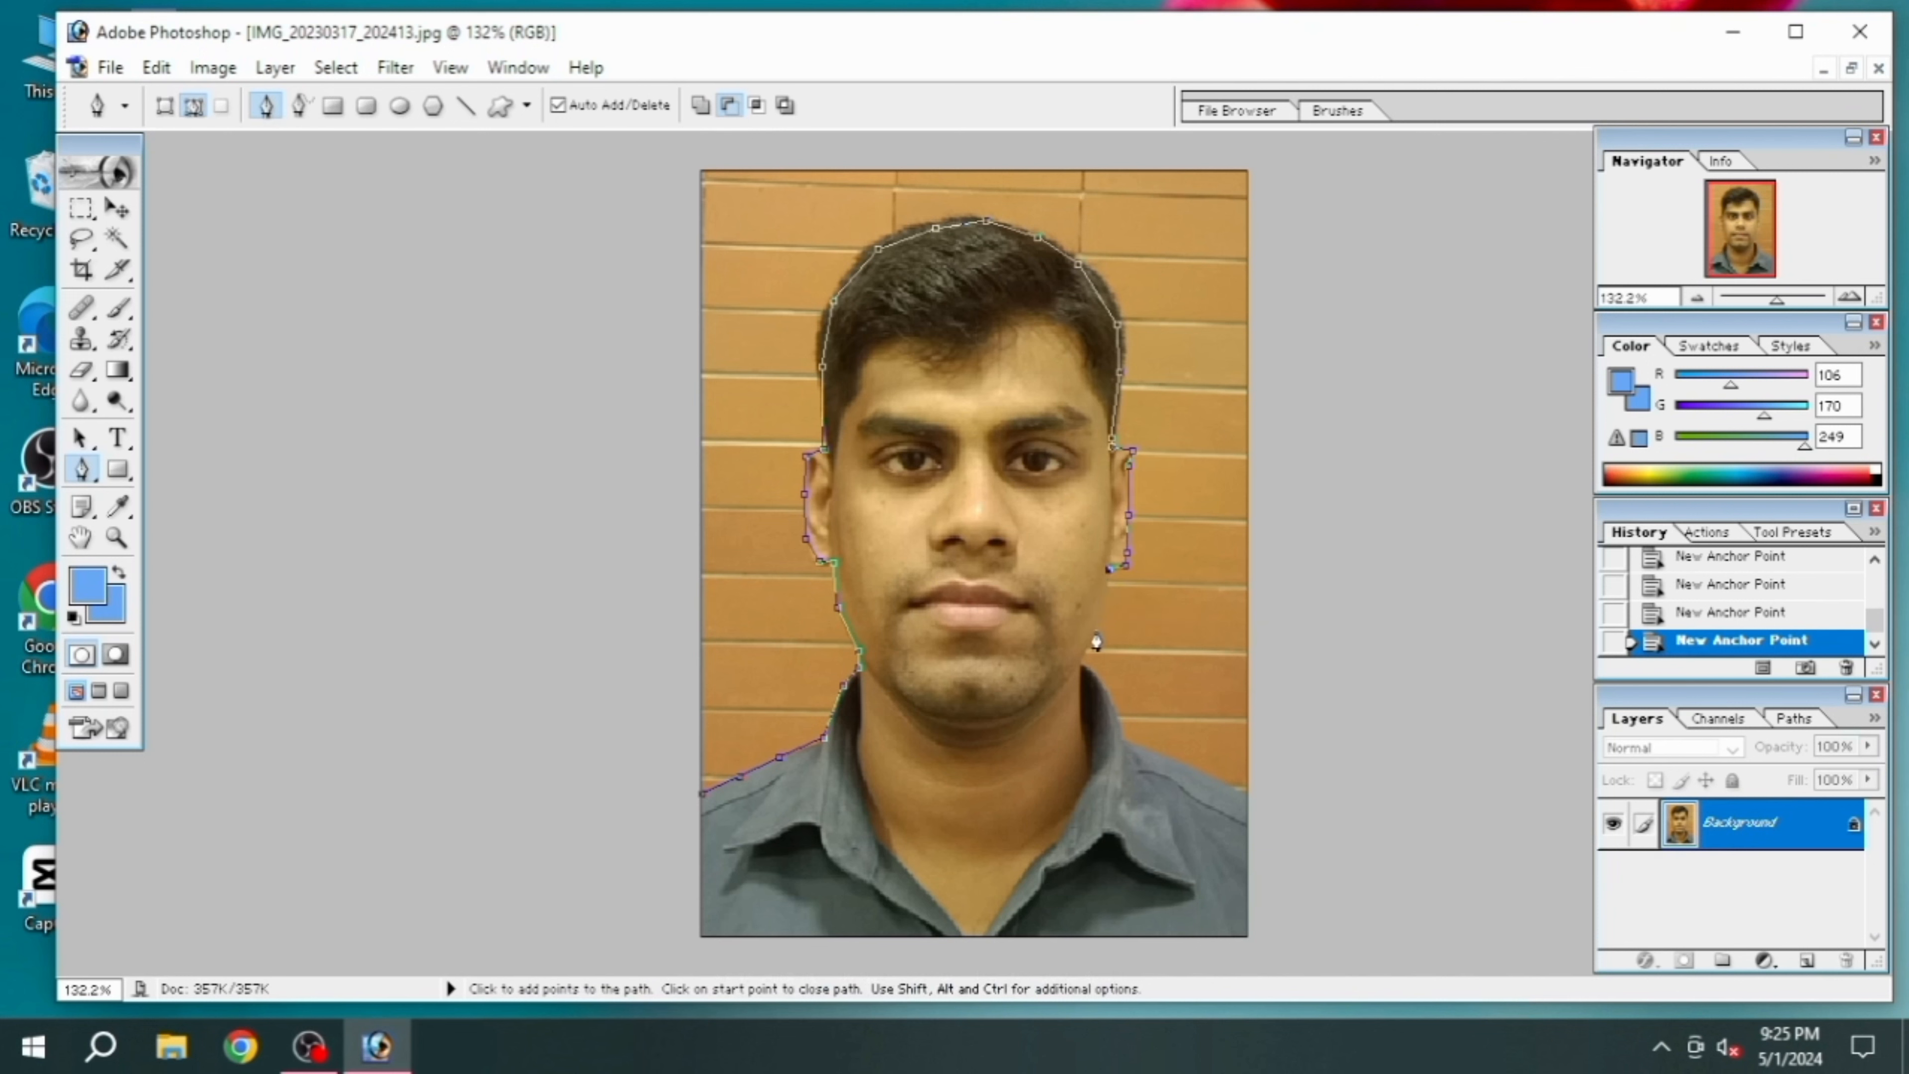
Extend the path down the right jaw and neck, along the collar and shoulder to the photo's right edge
left_click(1097, 629)
left_click(1085, 652)
left_click(1085, 652)
left_click(1102, 682)
left_click(1122, 742)
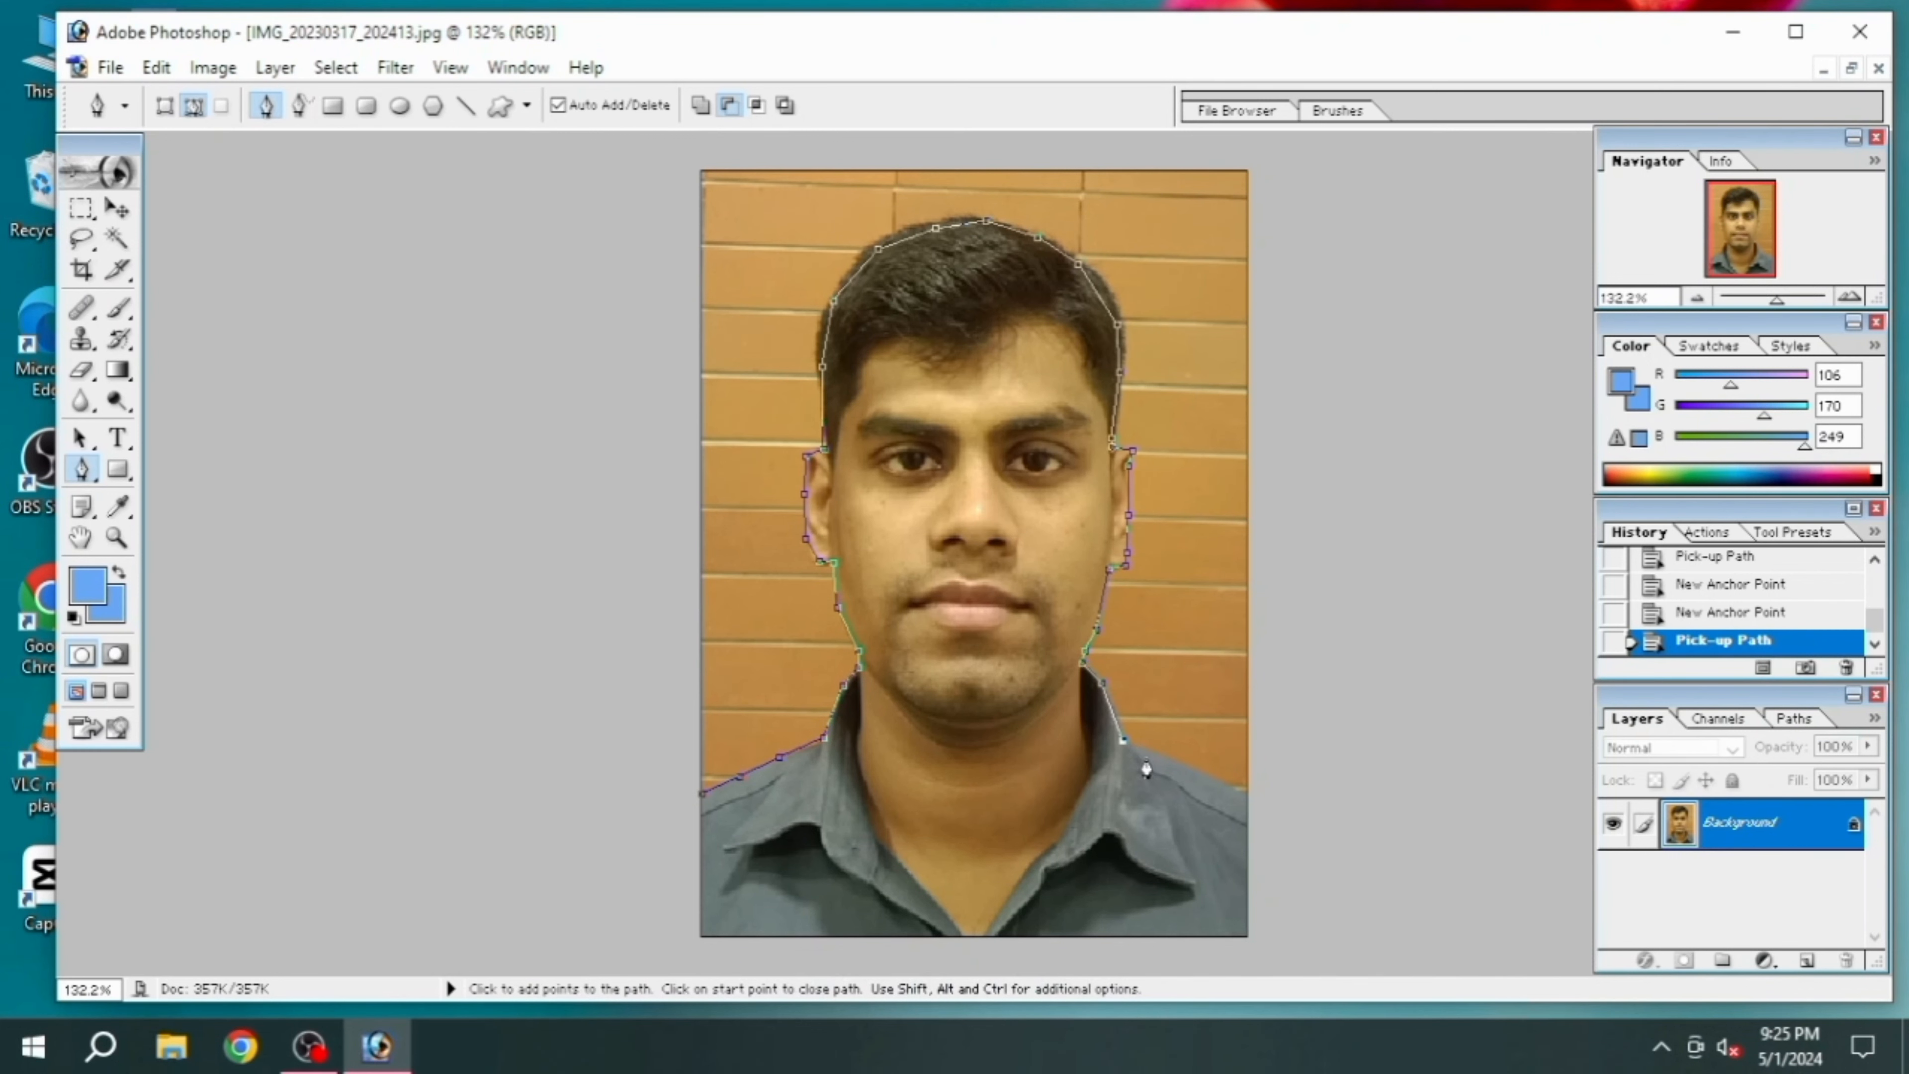
left_click(1154, 757)
left_click(1233, 788)
left_click(1248, 791)
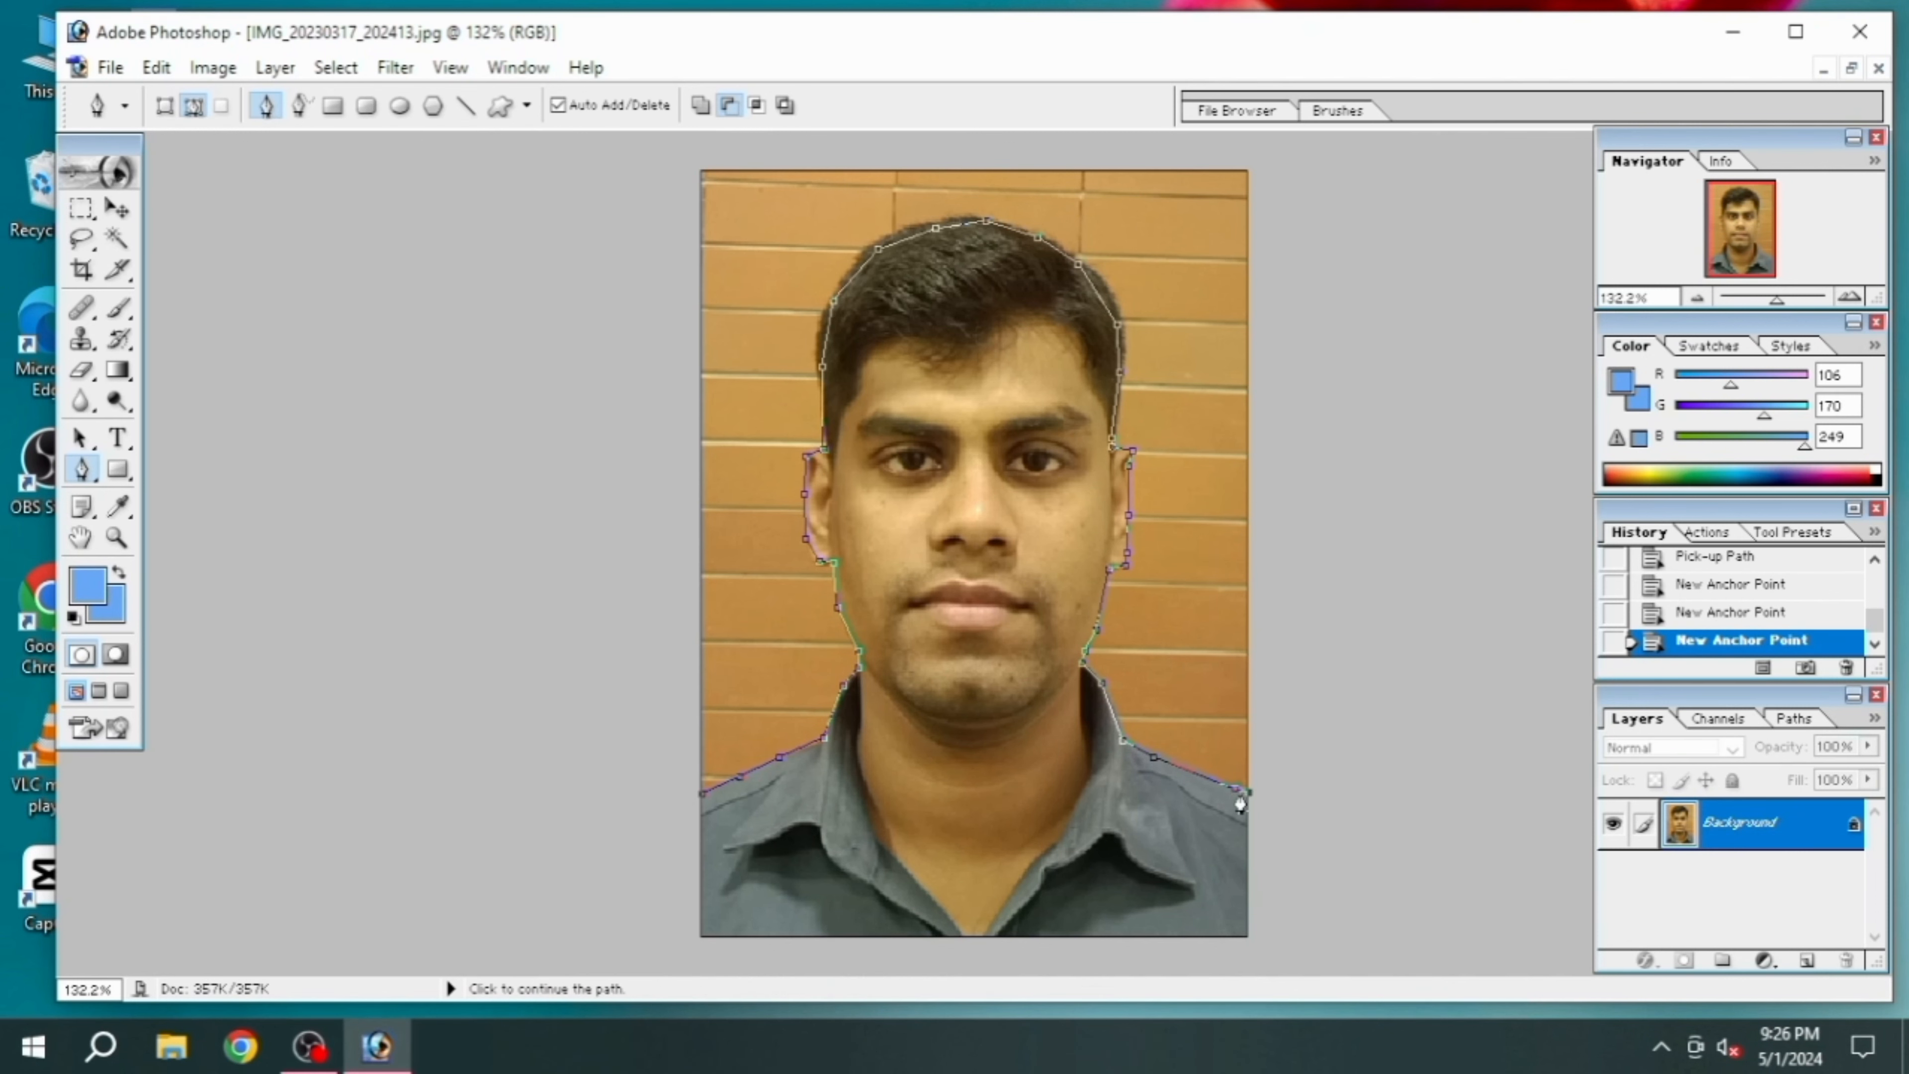
Draw path points outside the canvas from the lower-right corner over the top to the left side, and convert the path to a selection
scroll(1259, 935, "up", 2)
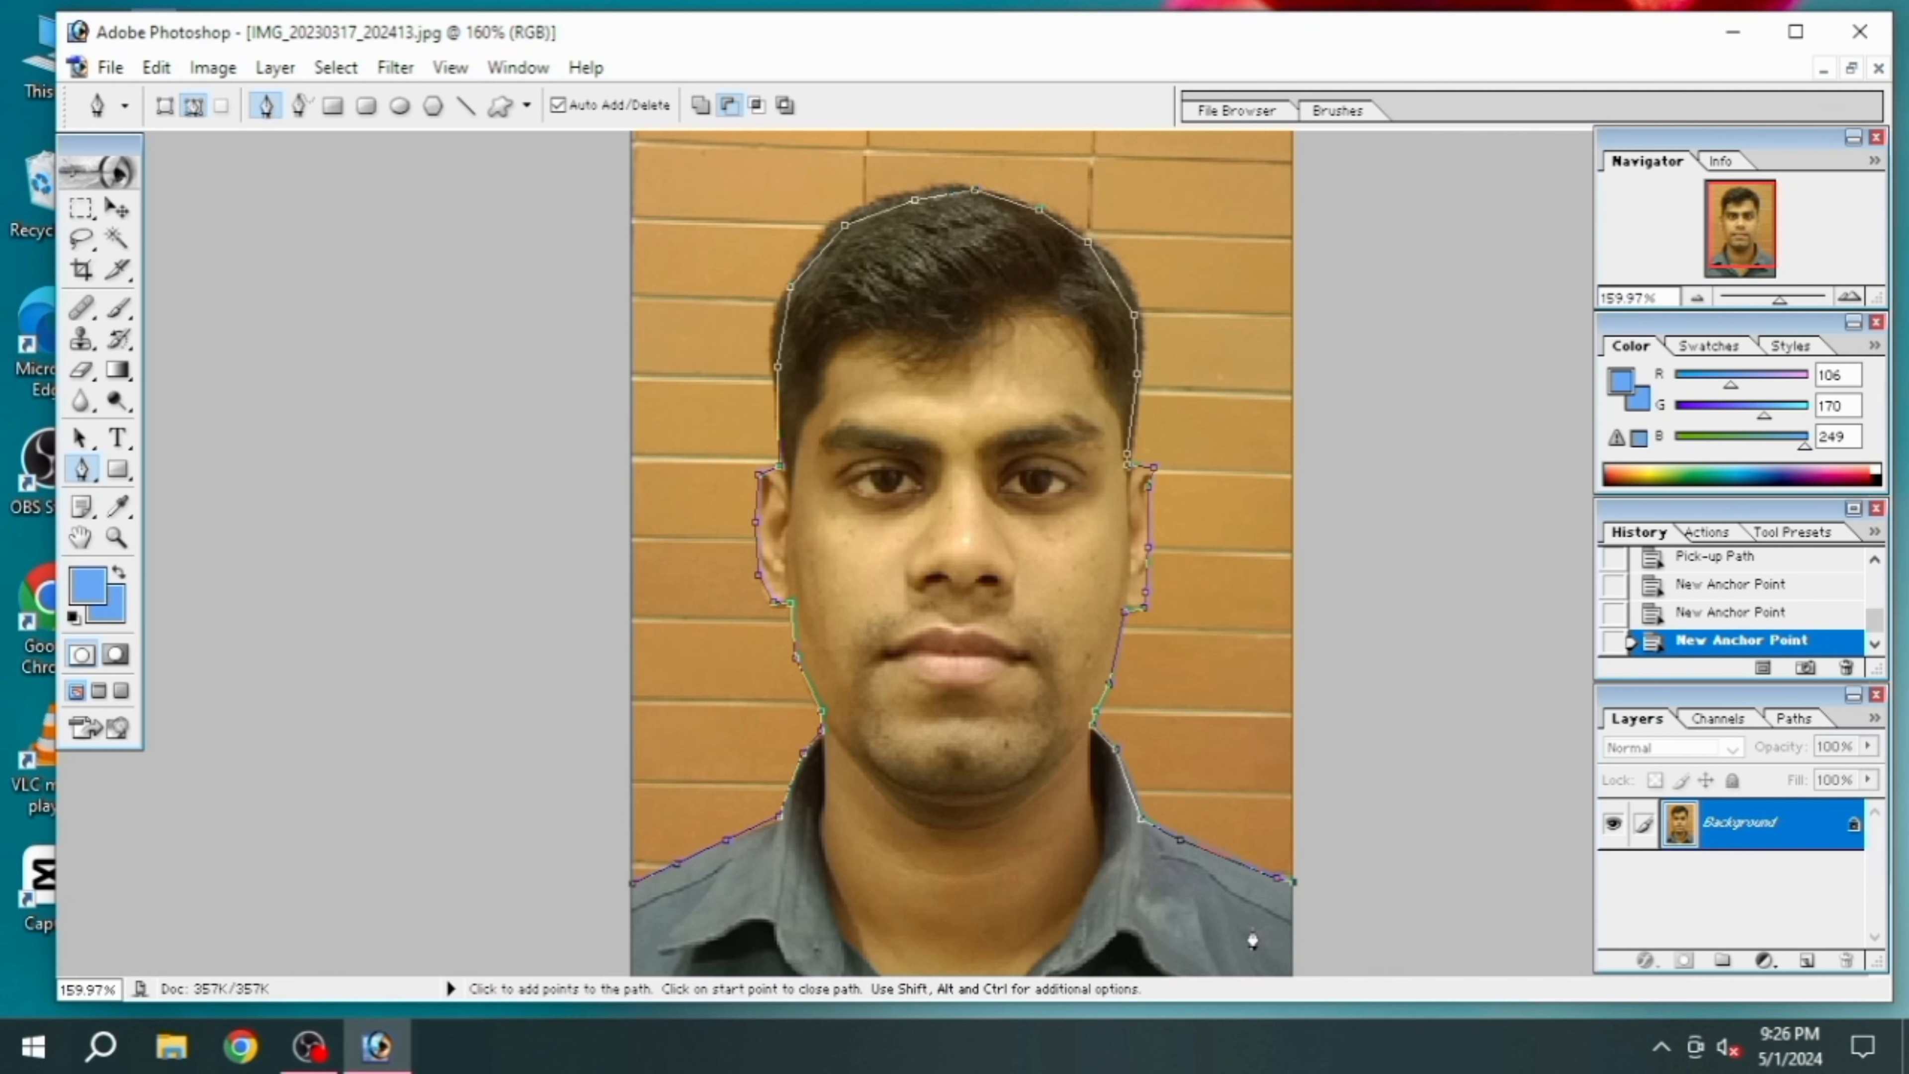
key("ctrl+alt+0")
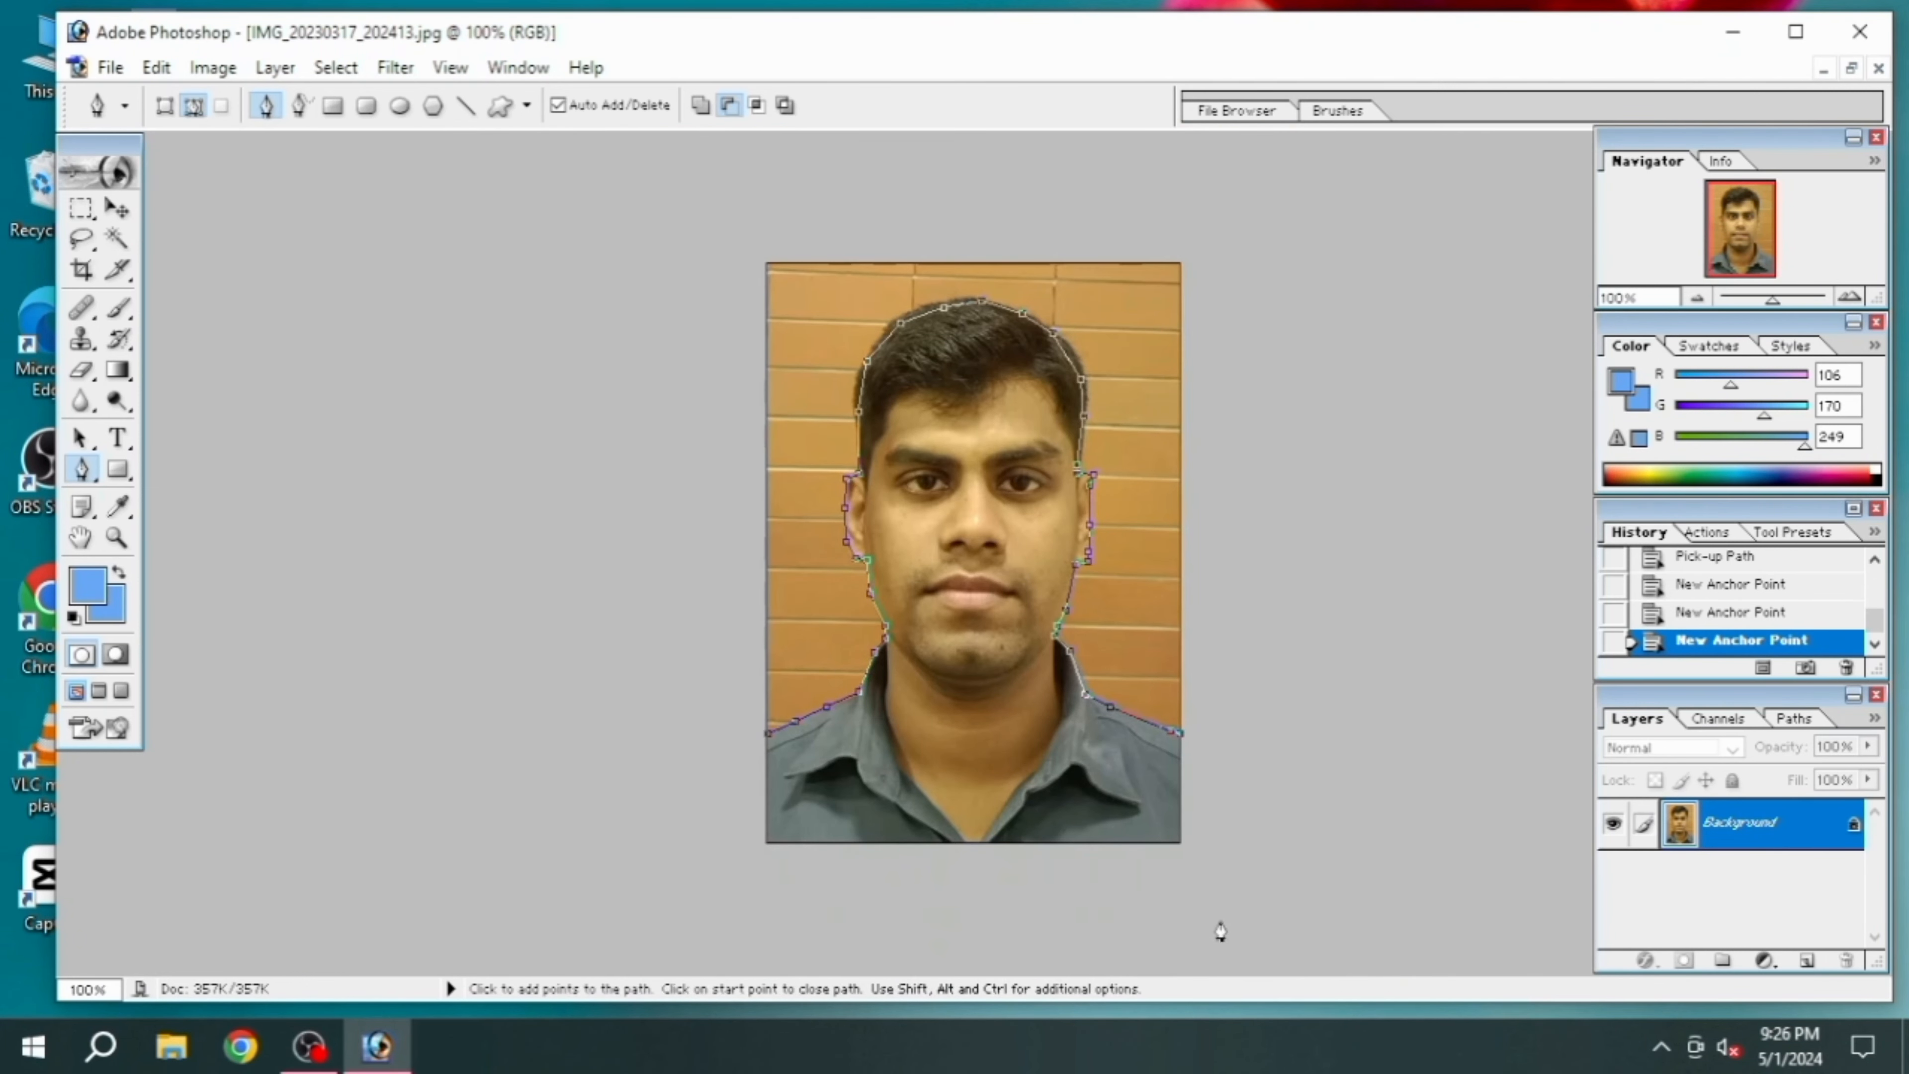
left_click(1180, 845)
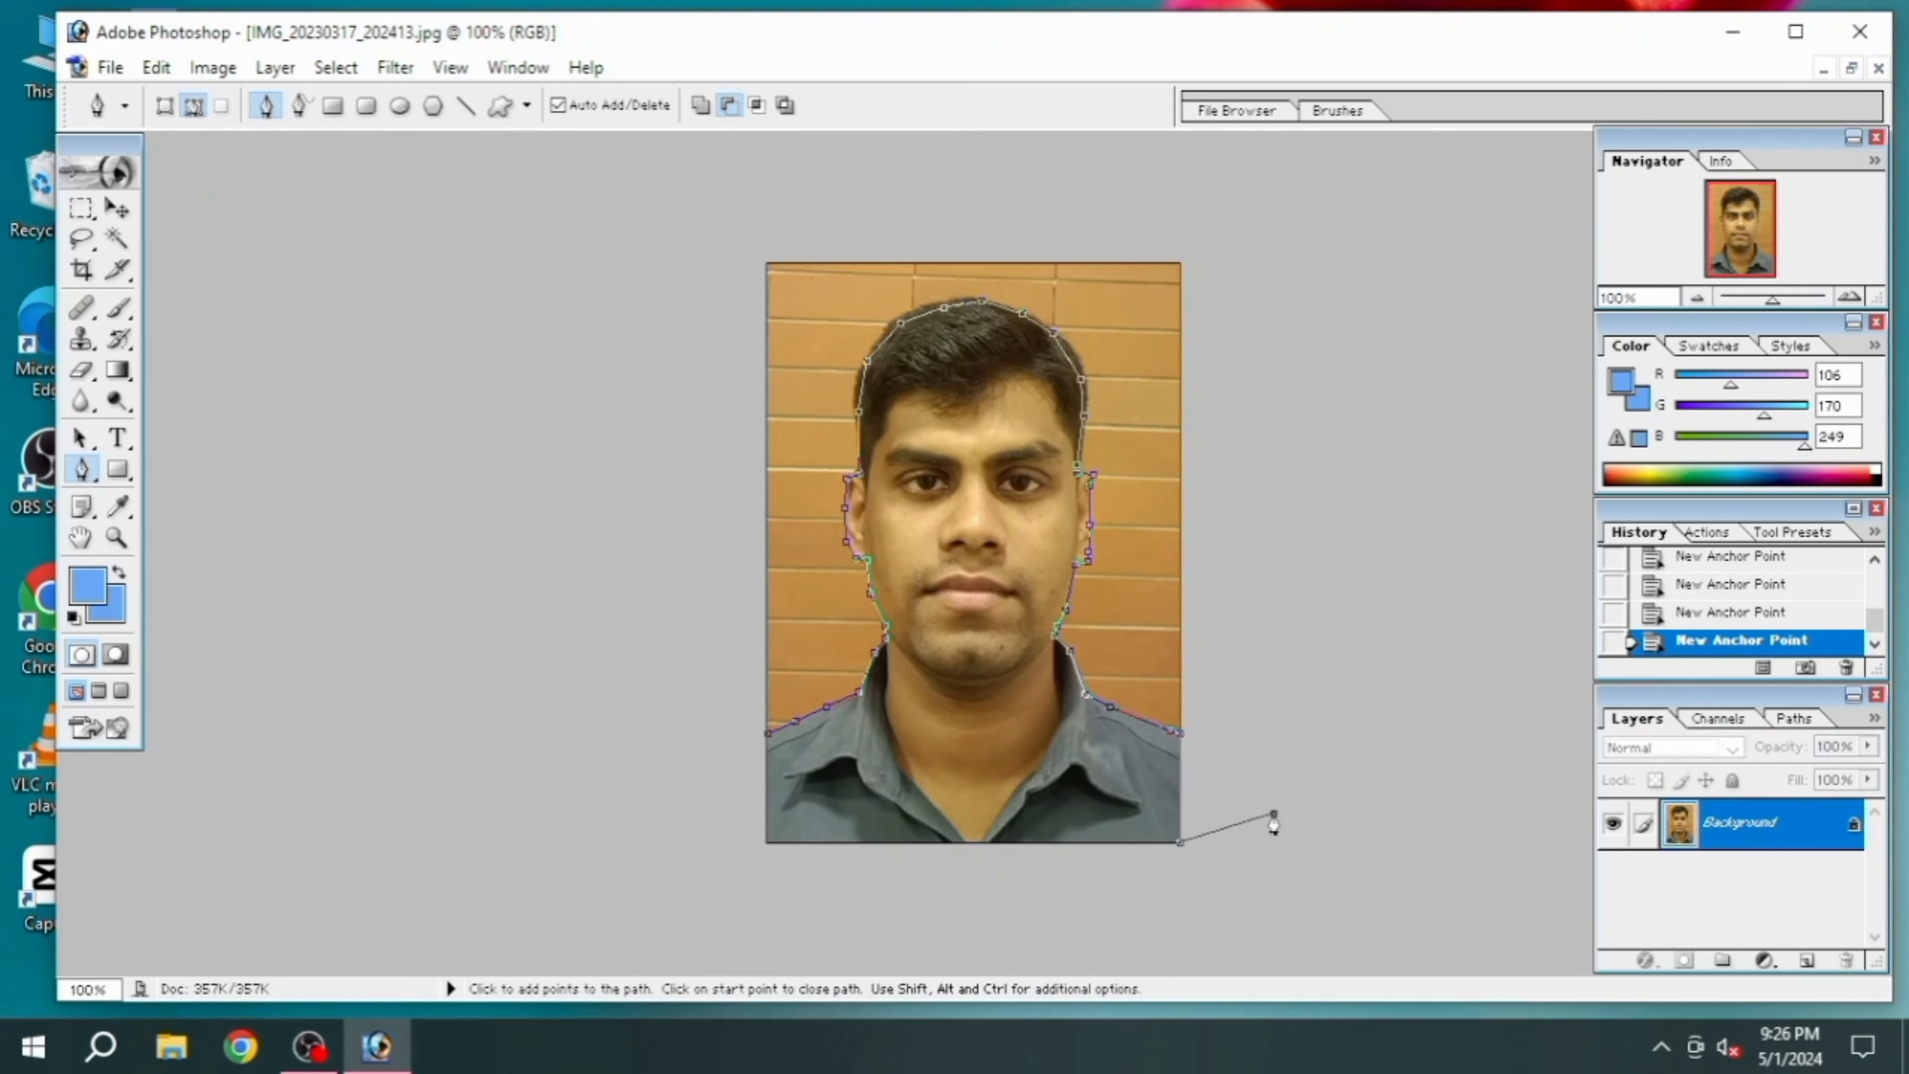
left_click(1276, 635)
left_click(1276, 431)
left_click(1222, 227)
left_click(1028, 156)
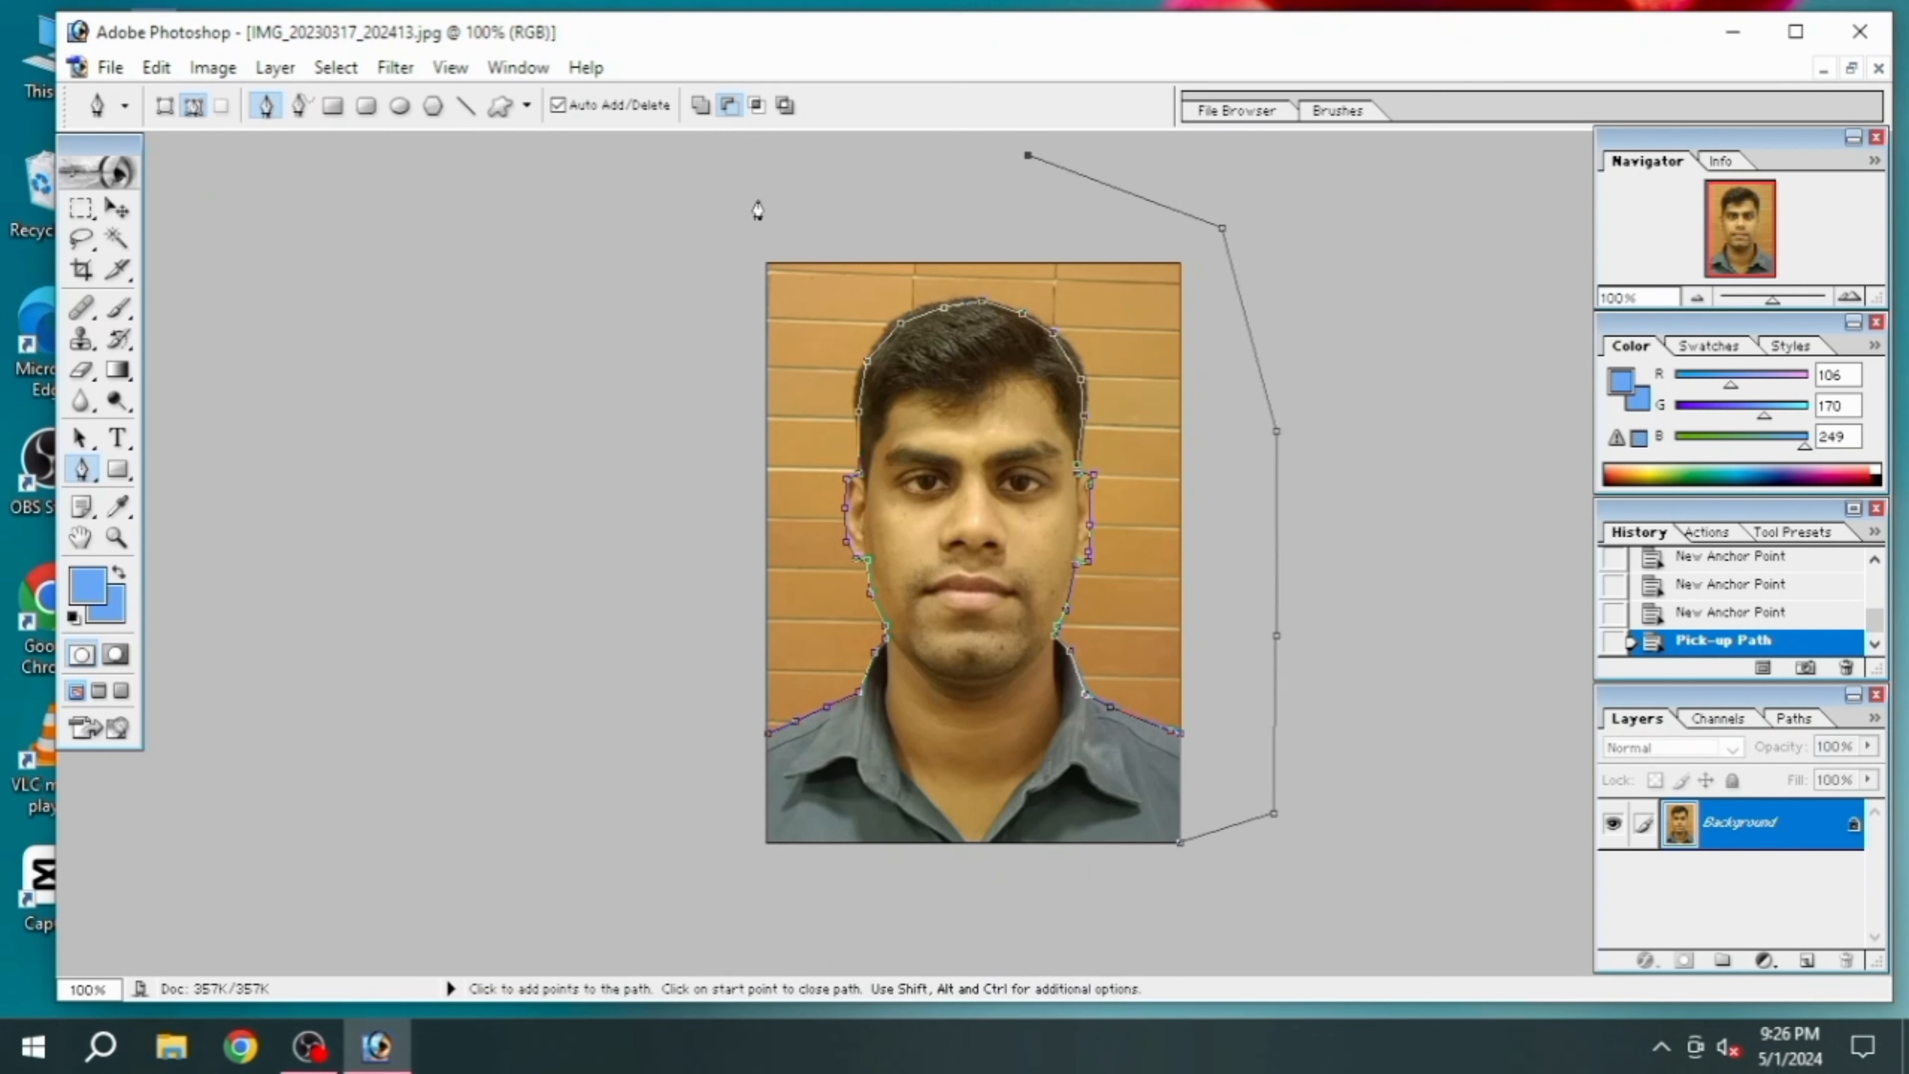
left_click(757, 199)
left_click(670, 263)
left_click(665, 411)
left_click(644, 554)
left_click(650, 616)
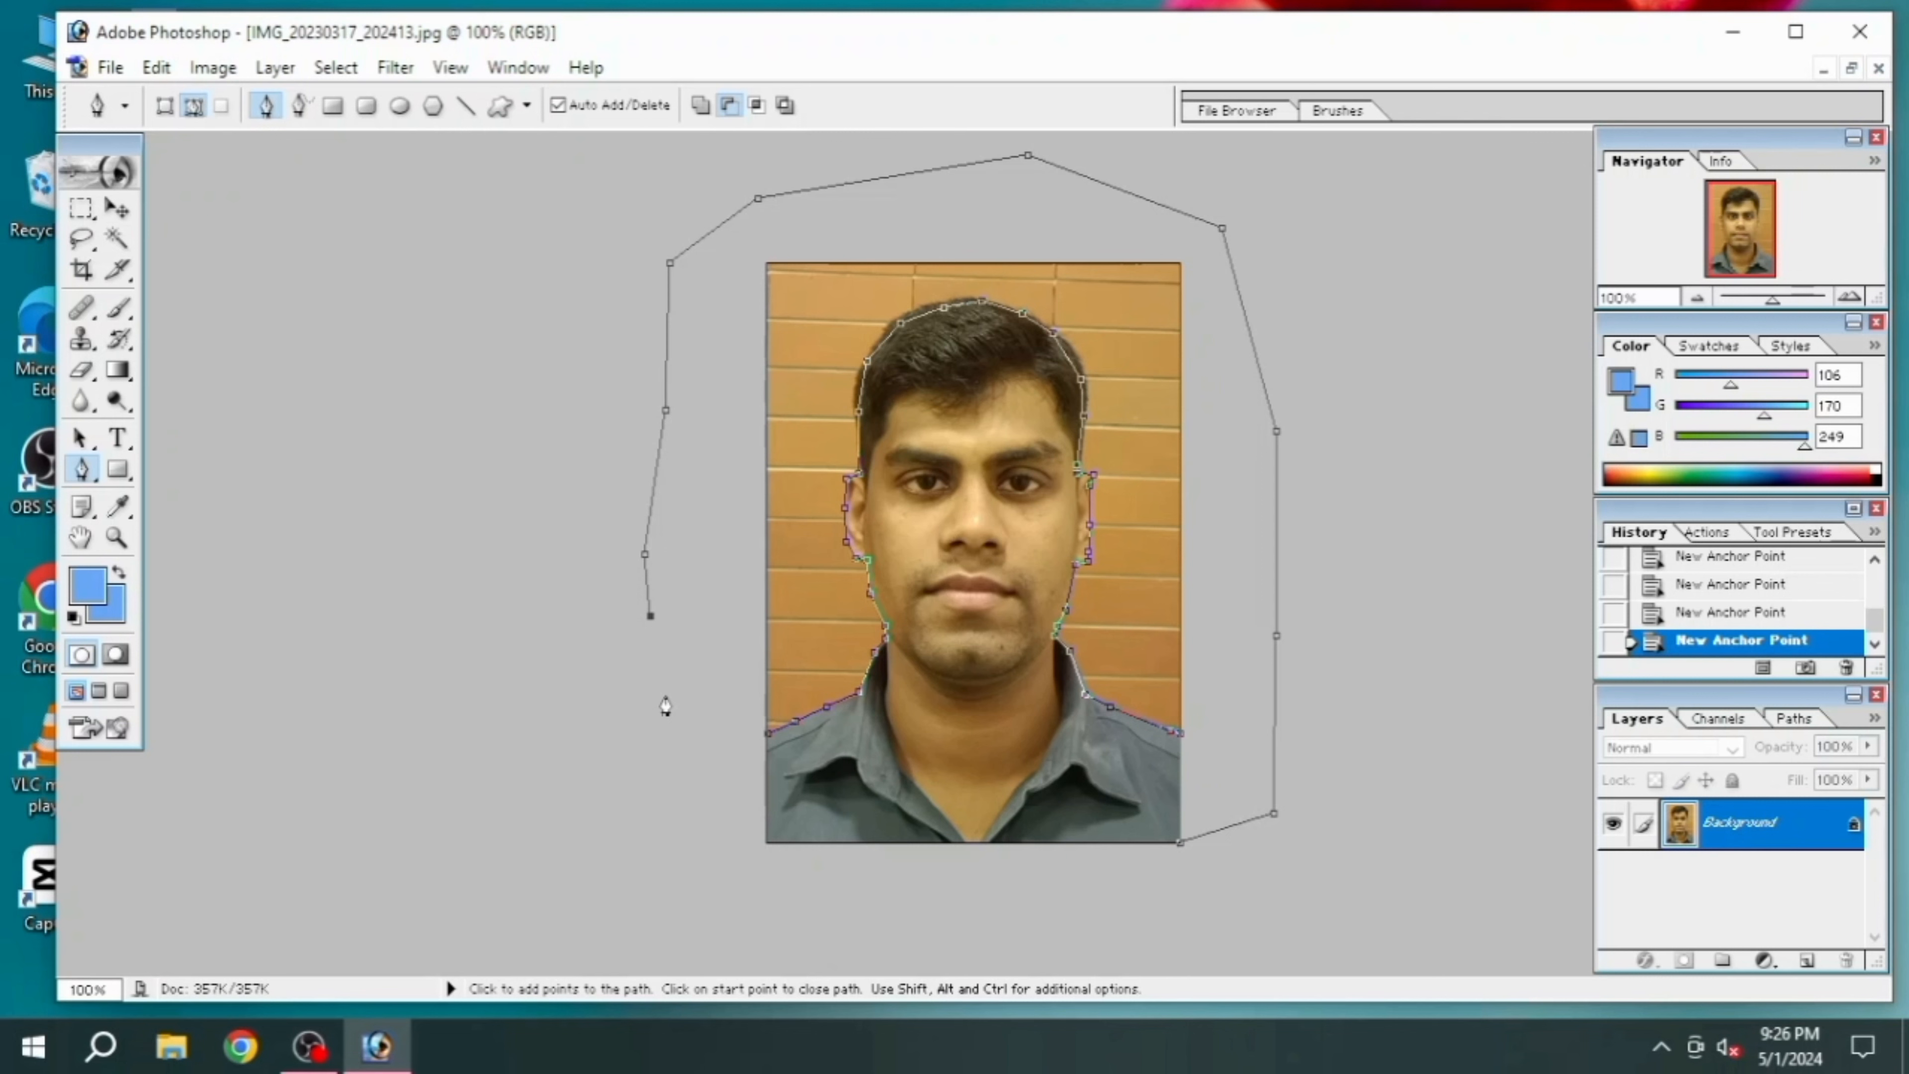
key("ctrl+Return")
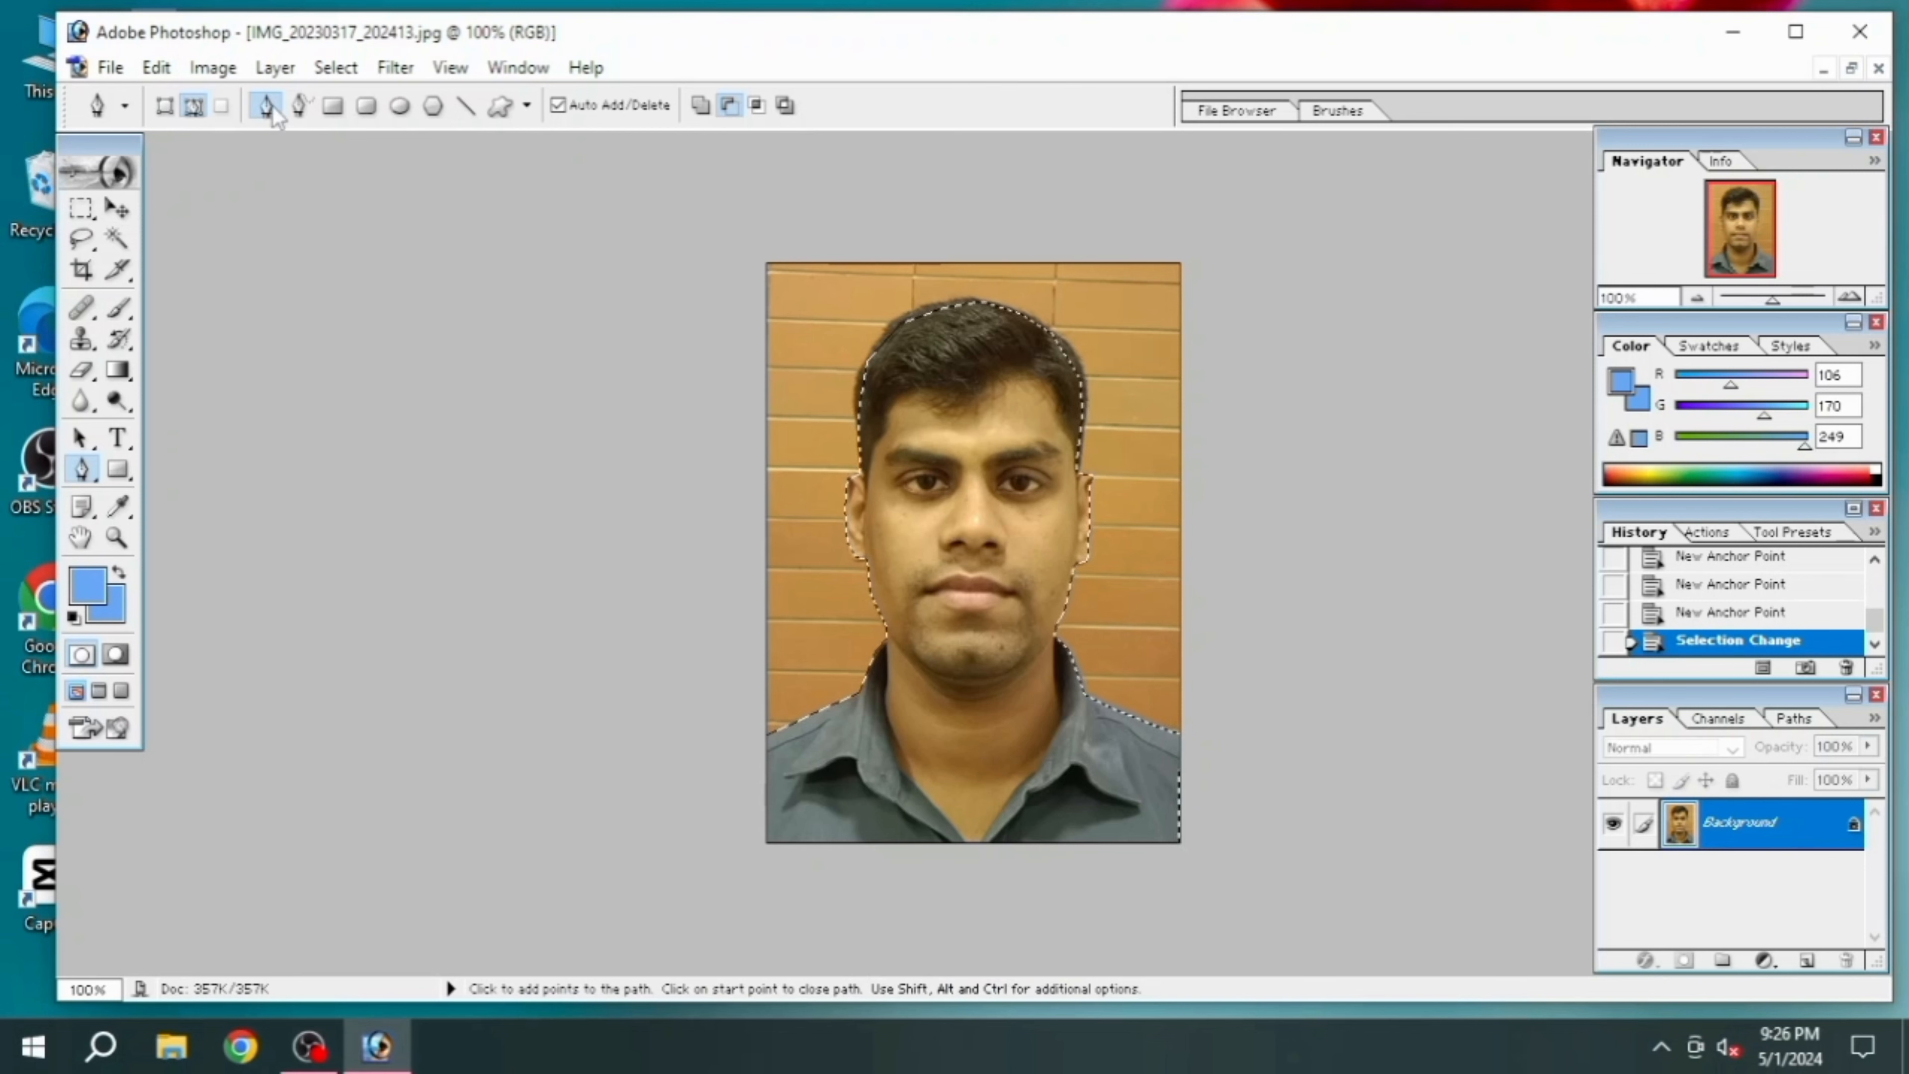
Add a new layer named Layer 1 in Normal mode at 100% opacity, and make the Background layer active again
left_click(270, 75)
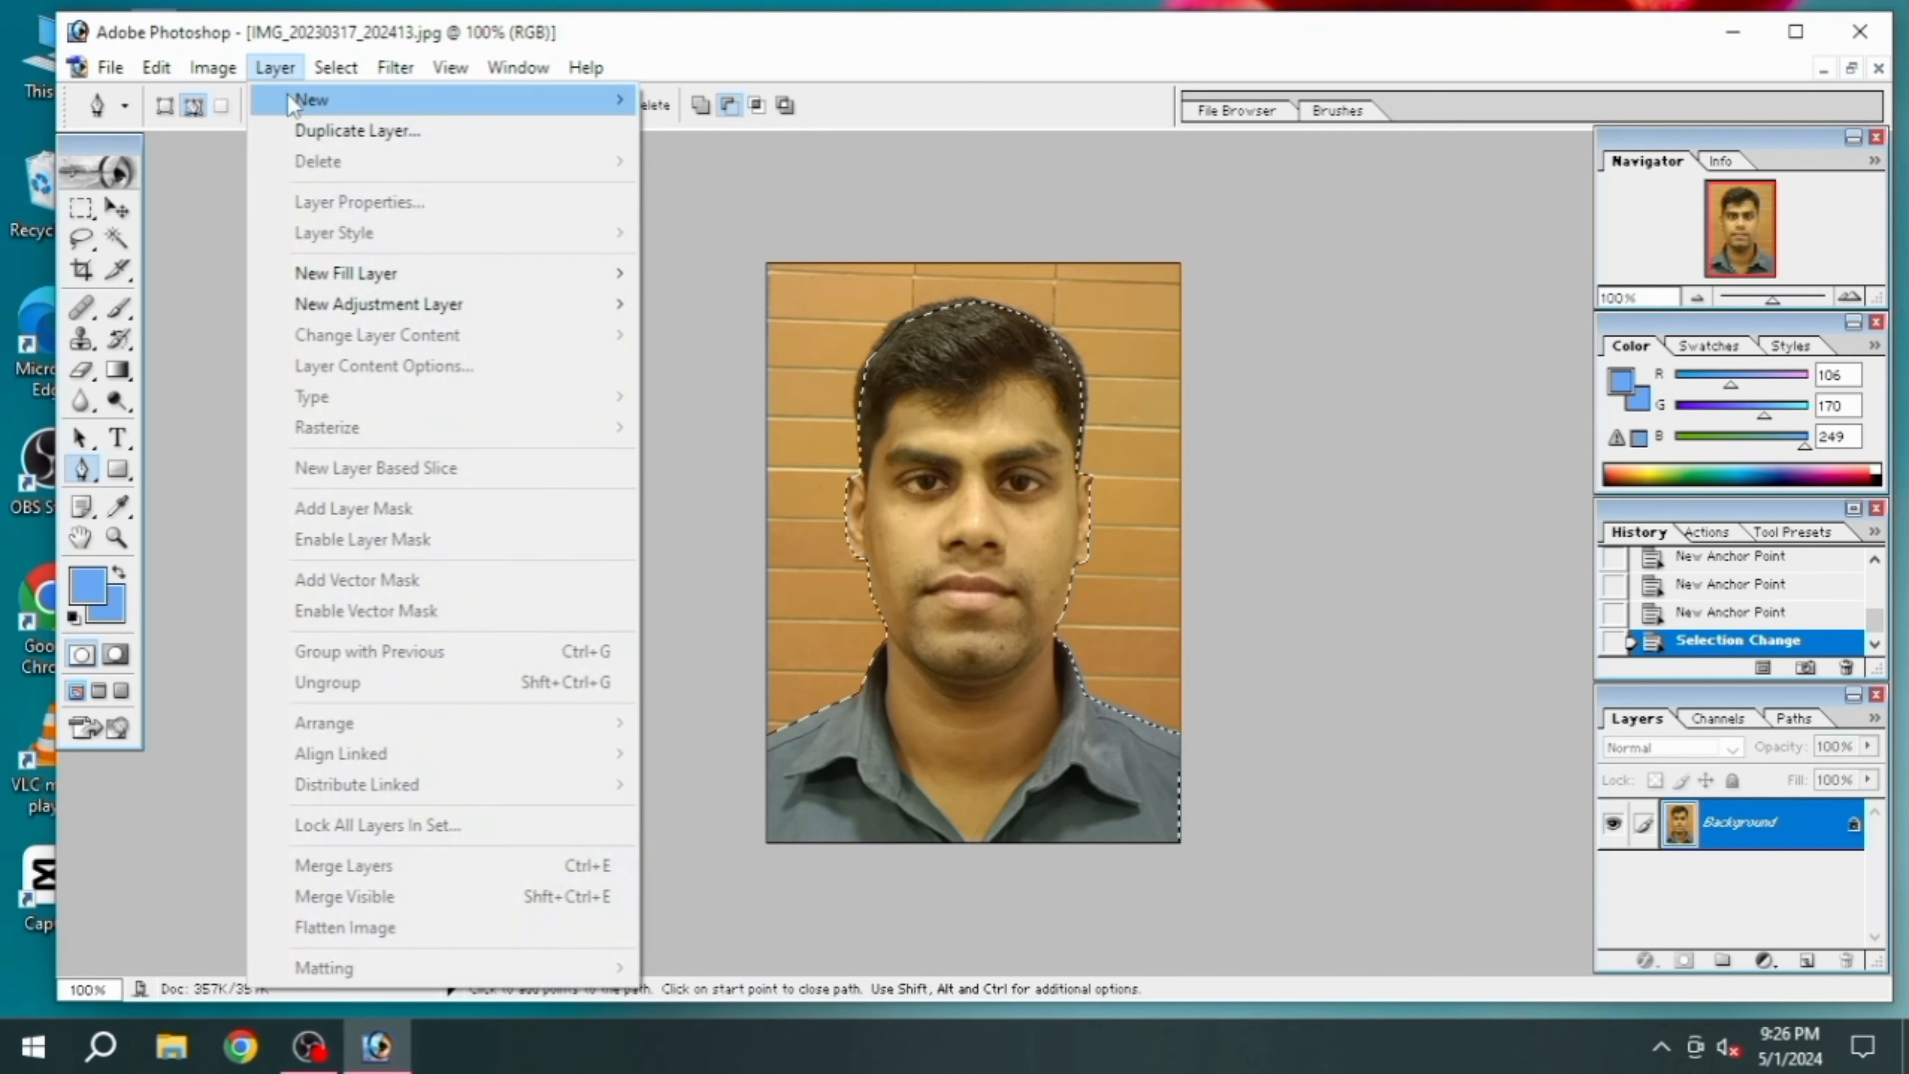
mouse_move(316, 102)
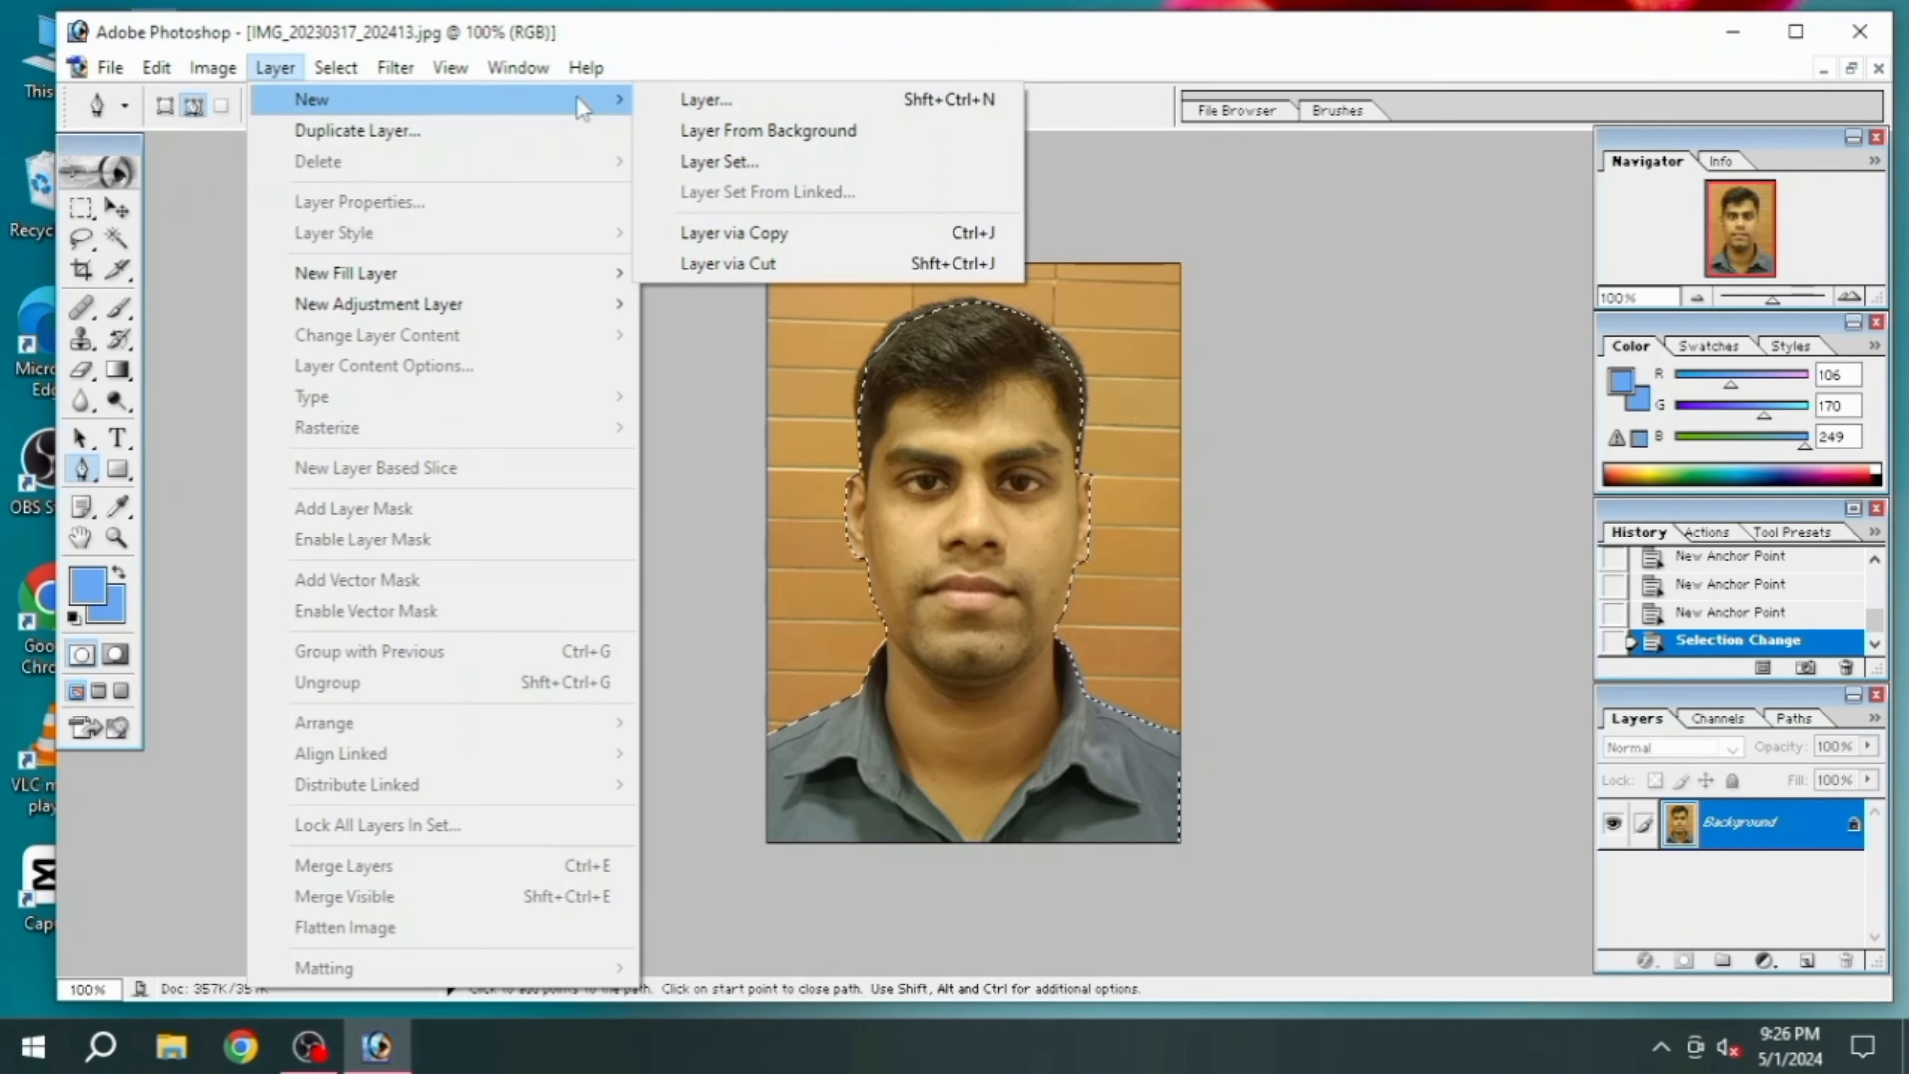
left_click(695, 103)
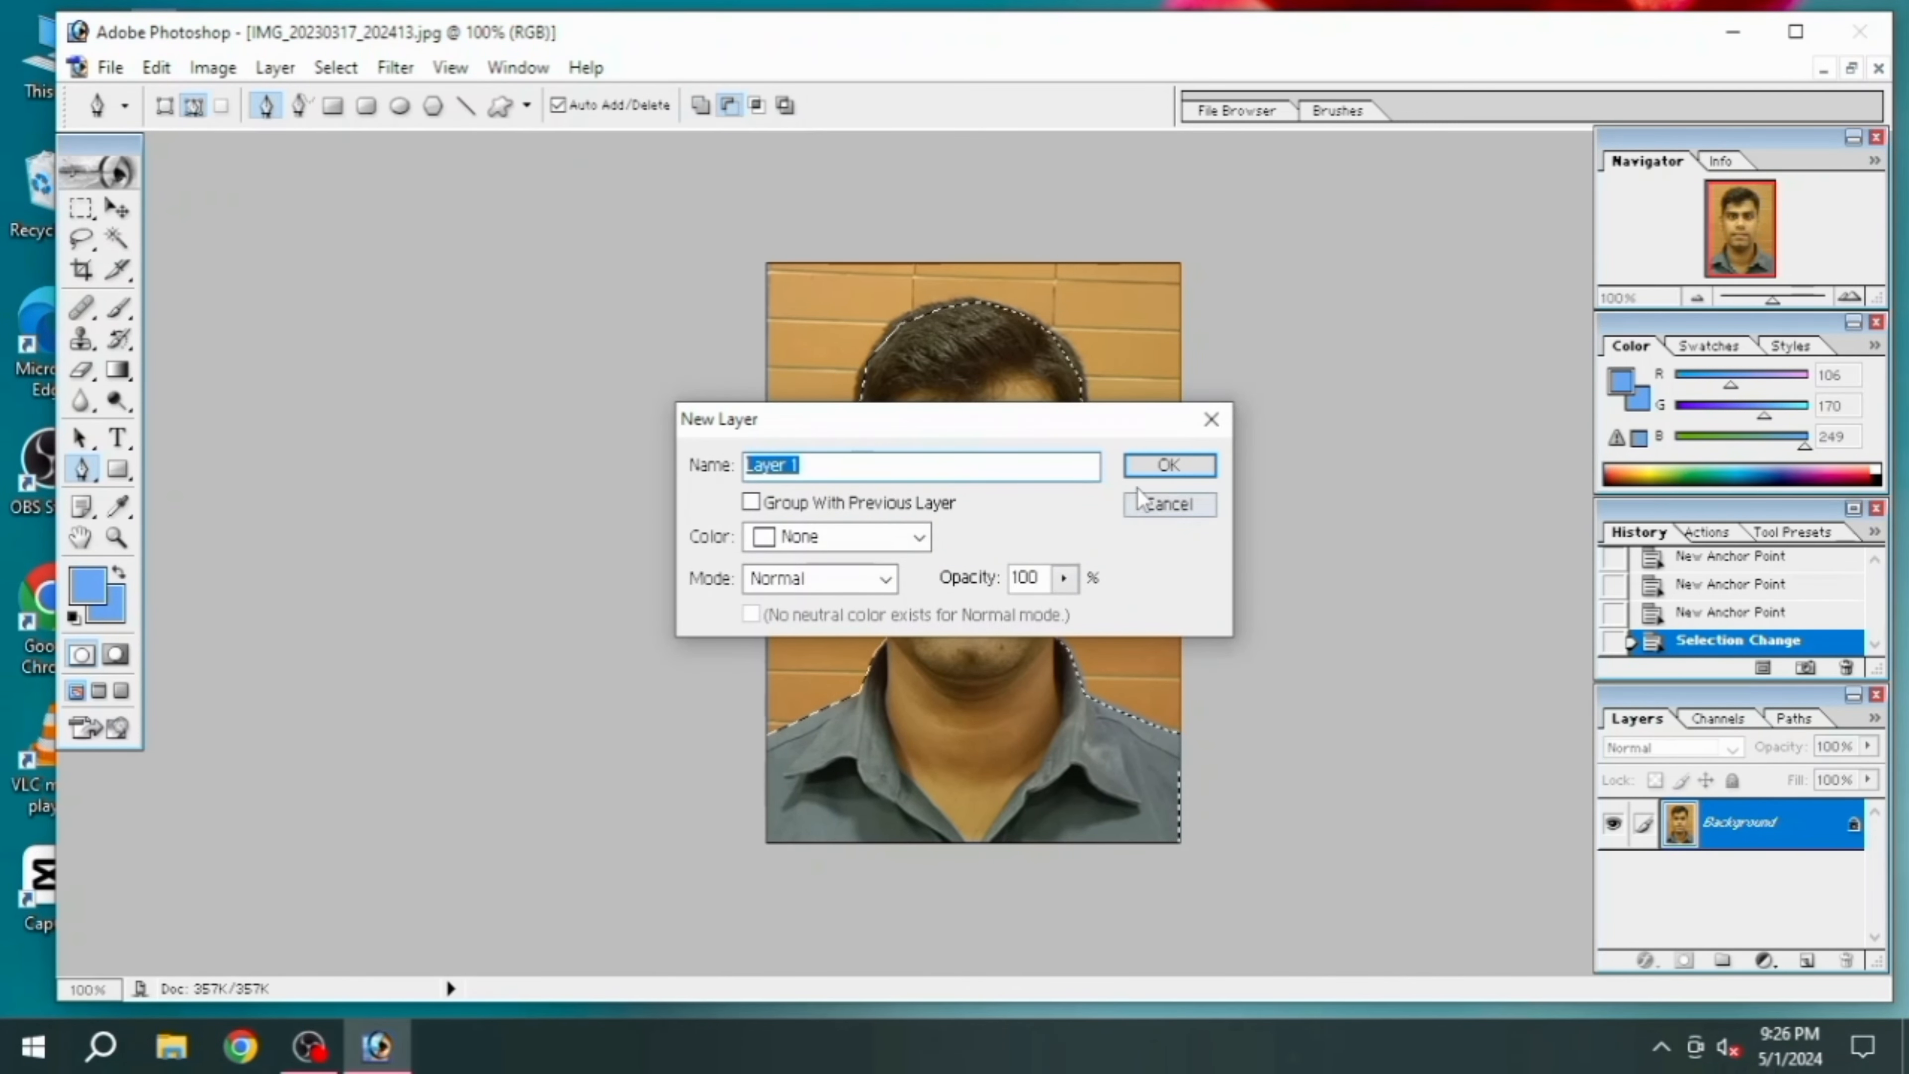
left_click(1155, 472)
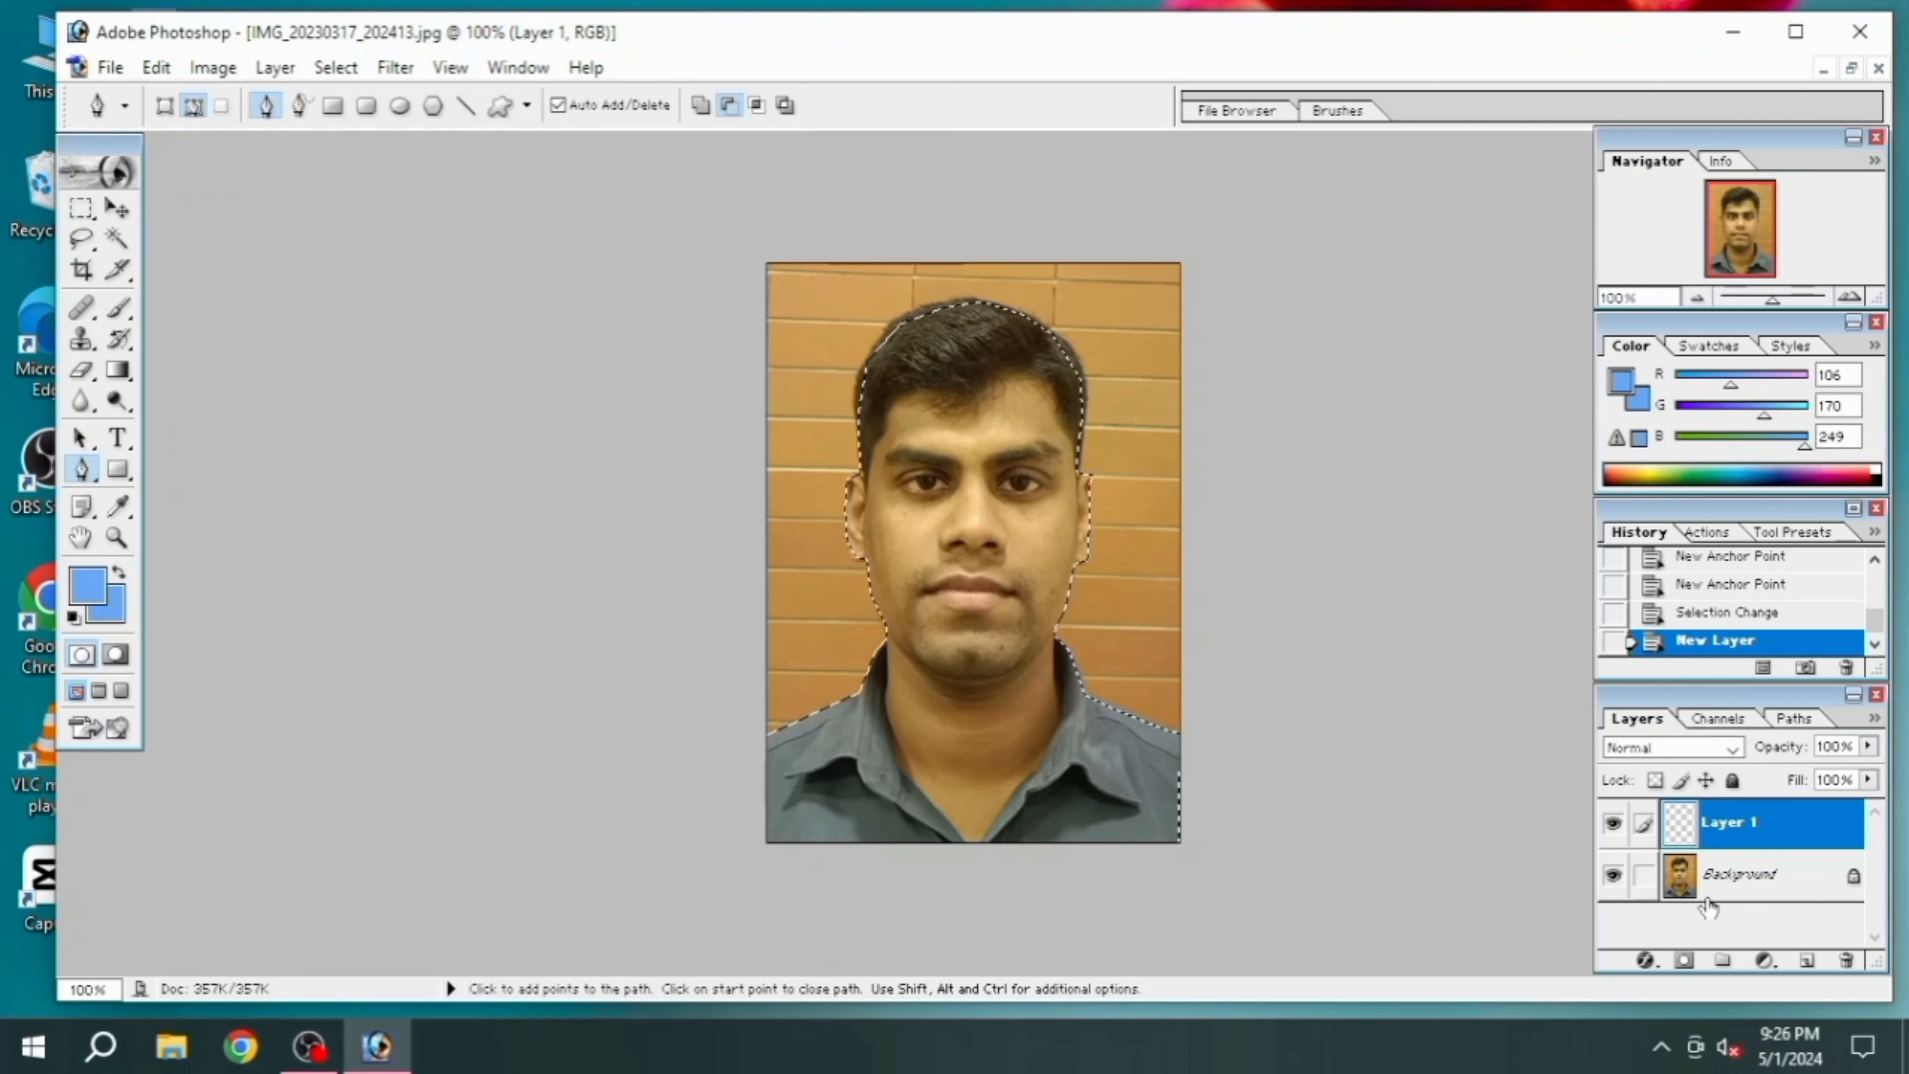
left_click(1712, 879)
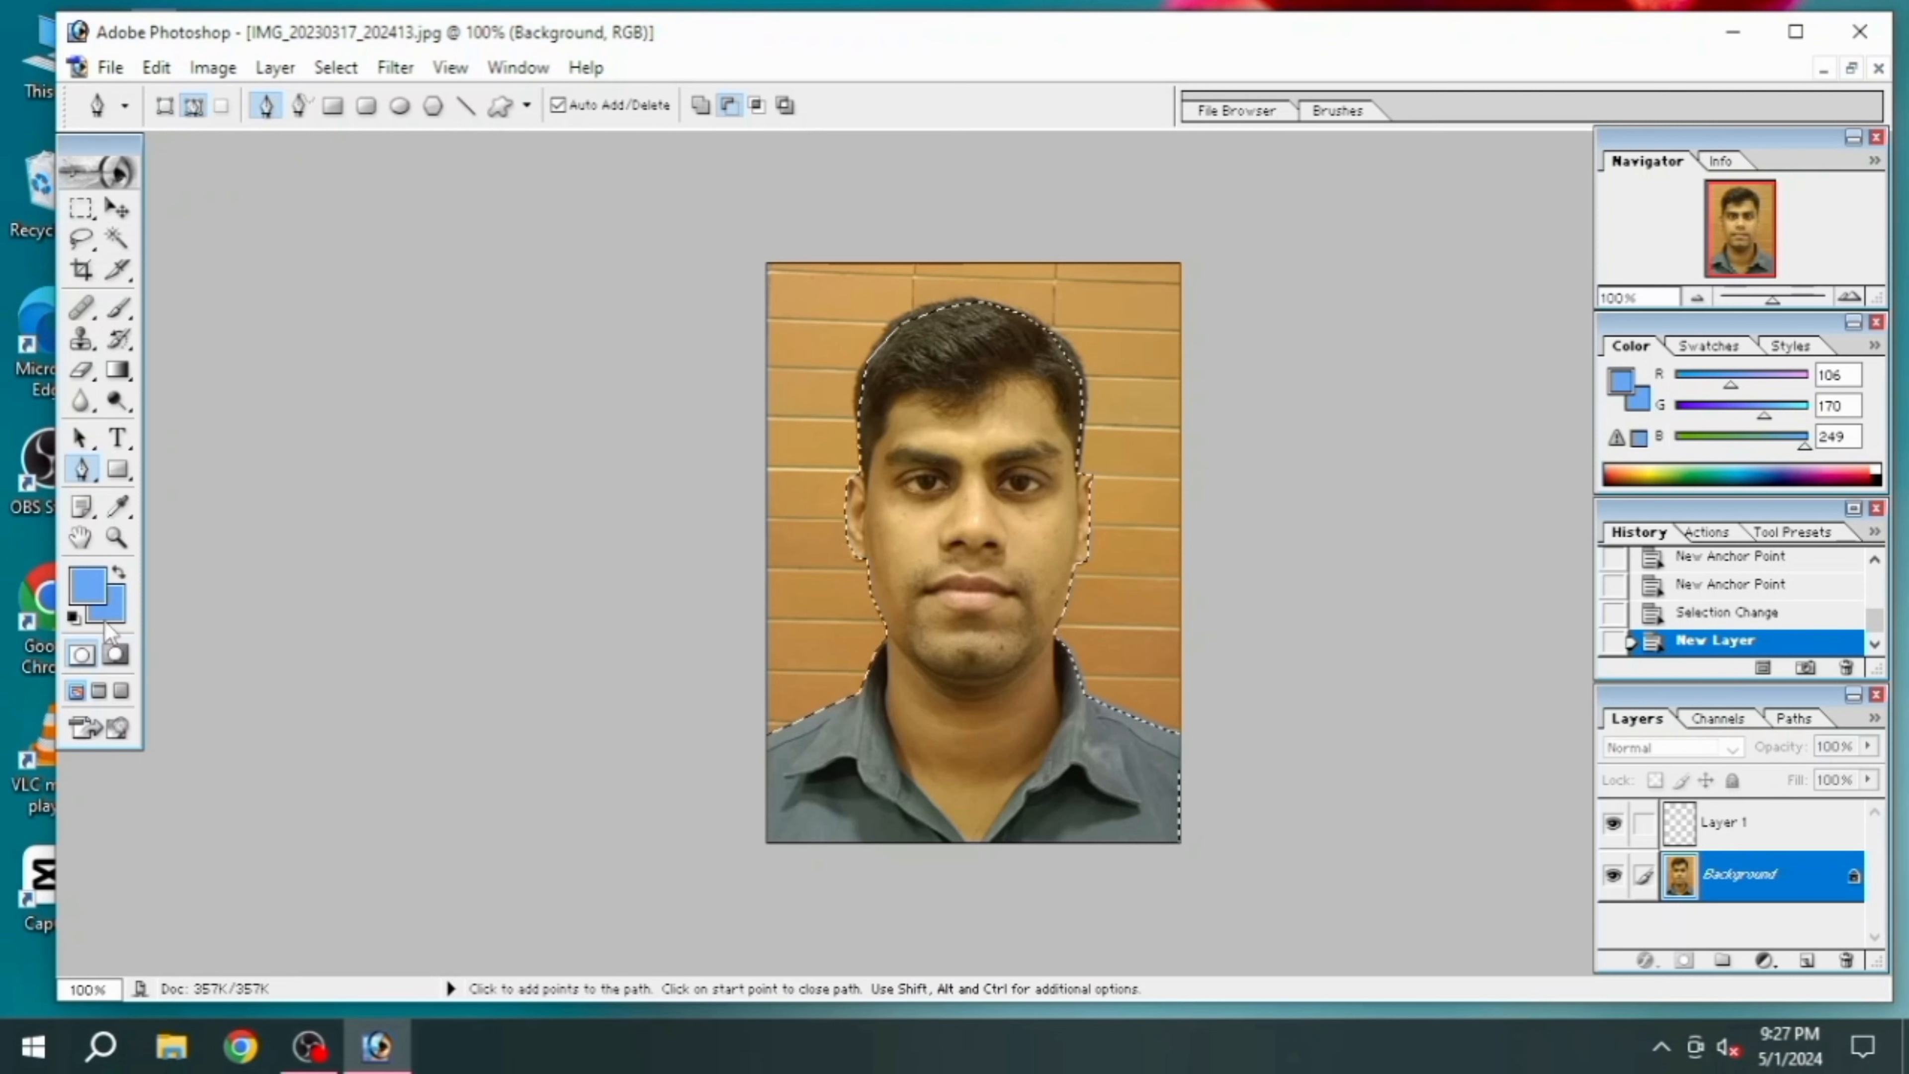
Use light blue RGB 106, 170, 249 (6AAAF9) as the foreground color and keep the background color light blue
left_click(88, 594)
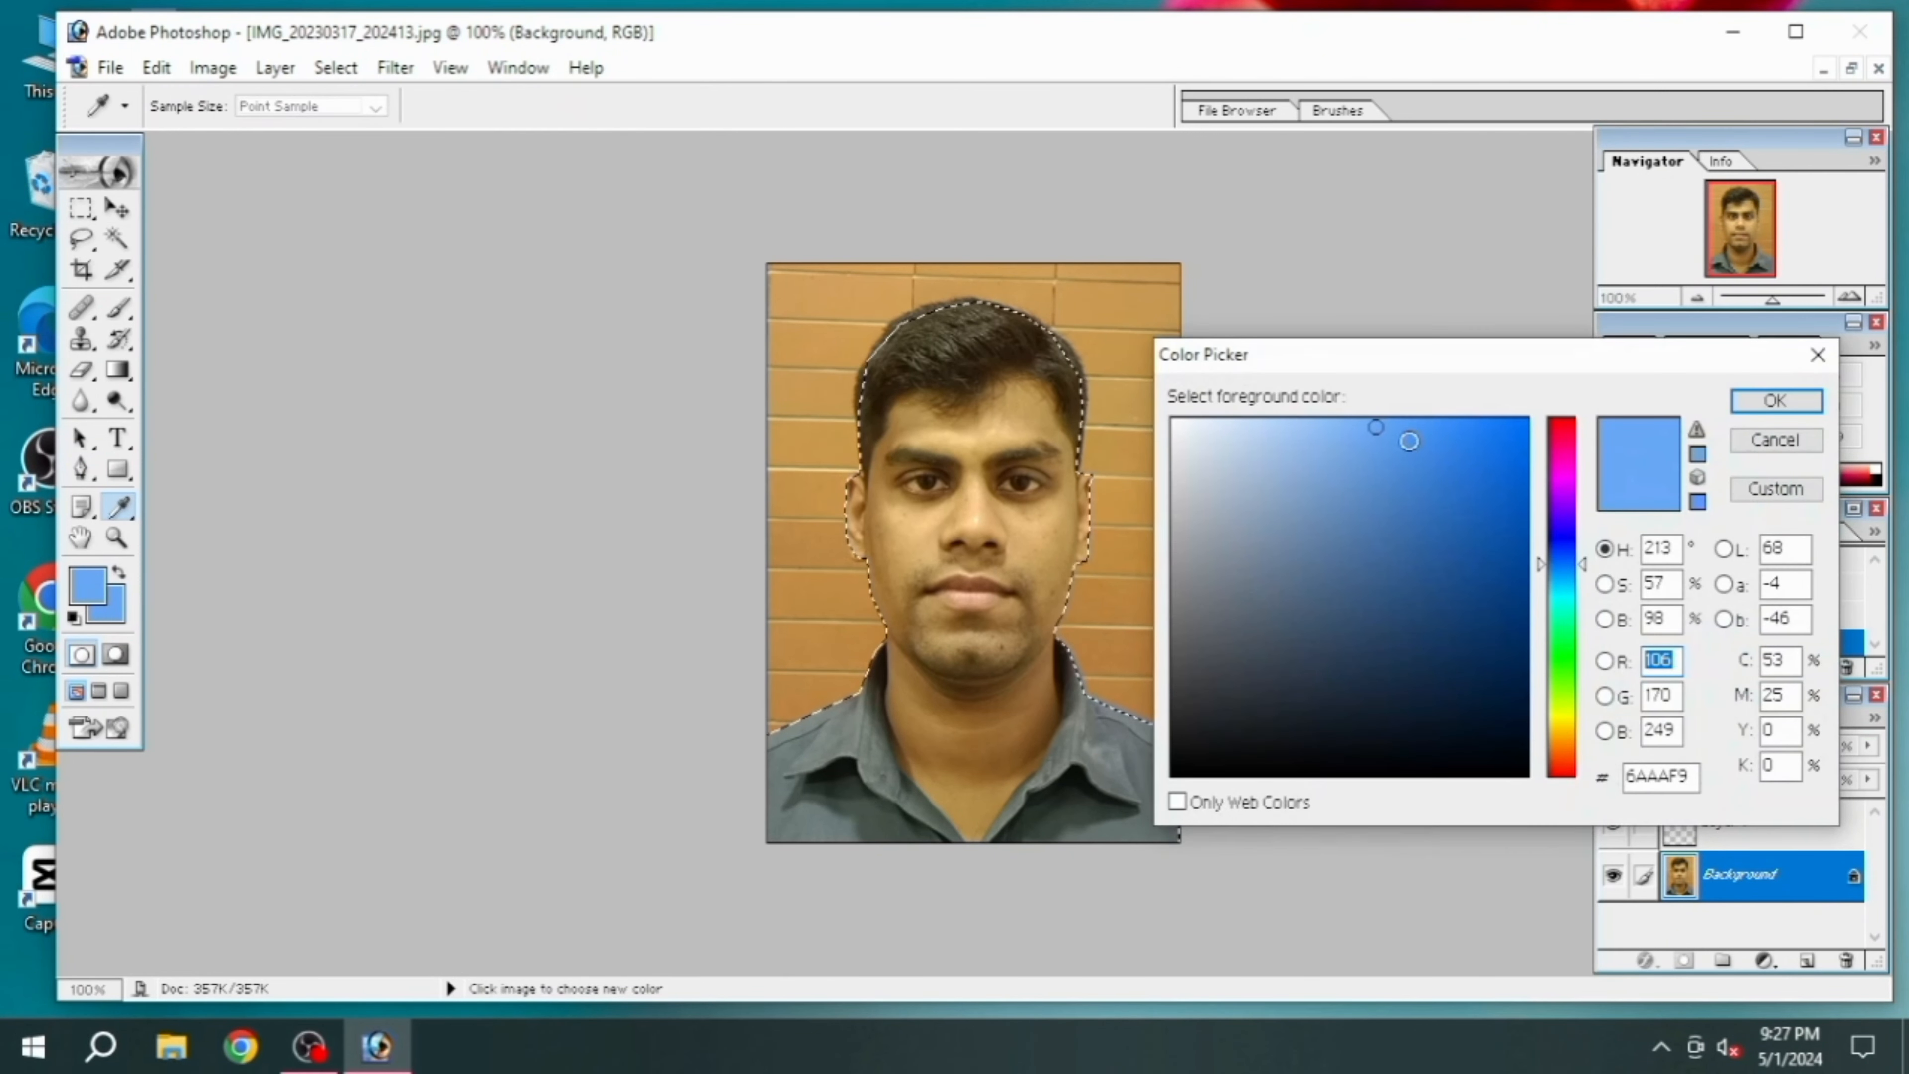
left_click(1776, 401)
left_click(115, 598)
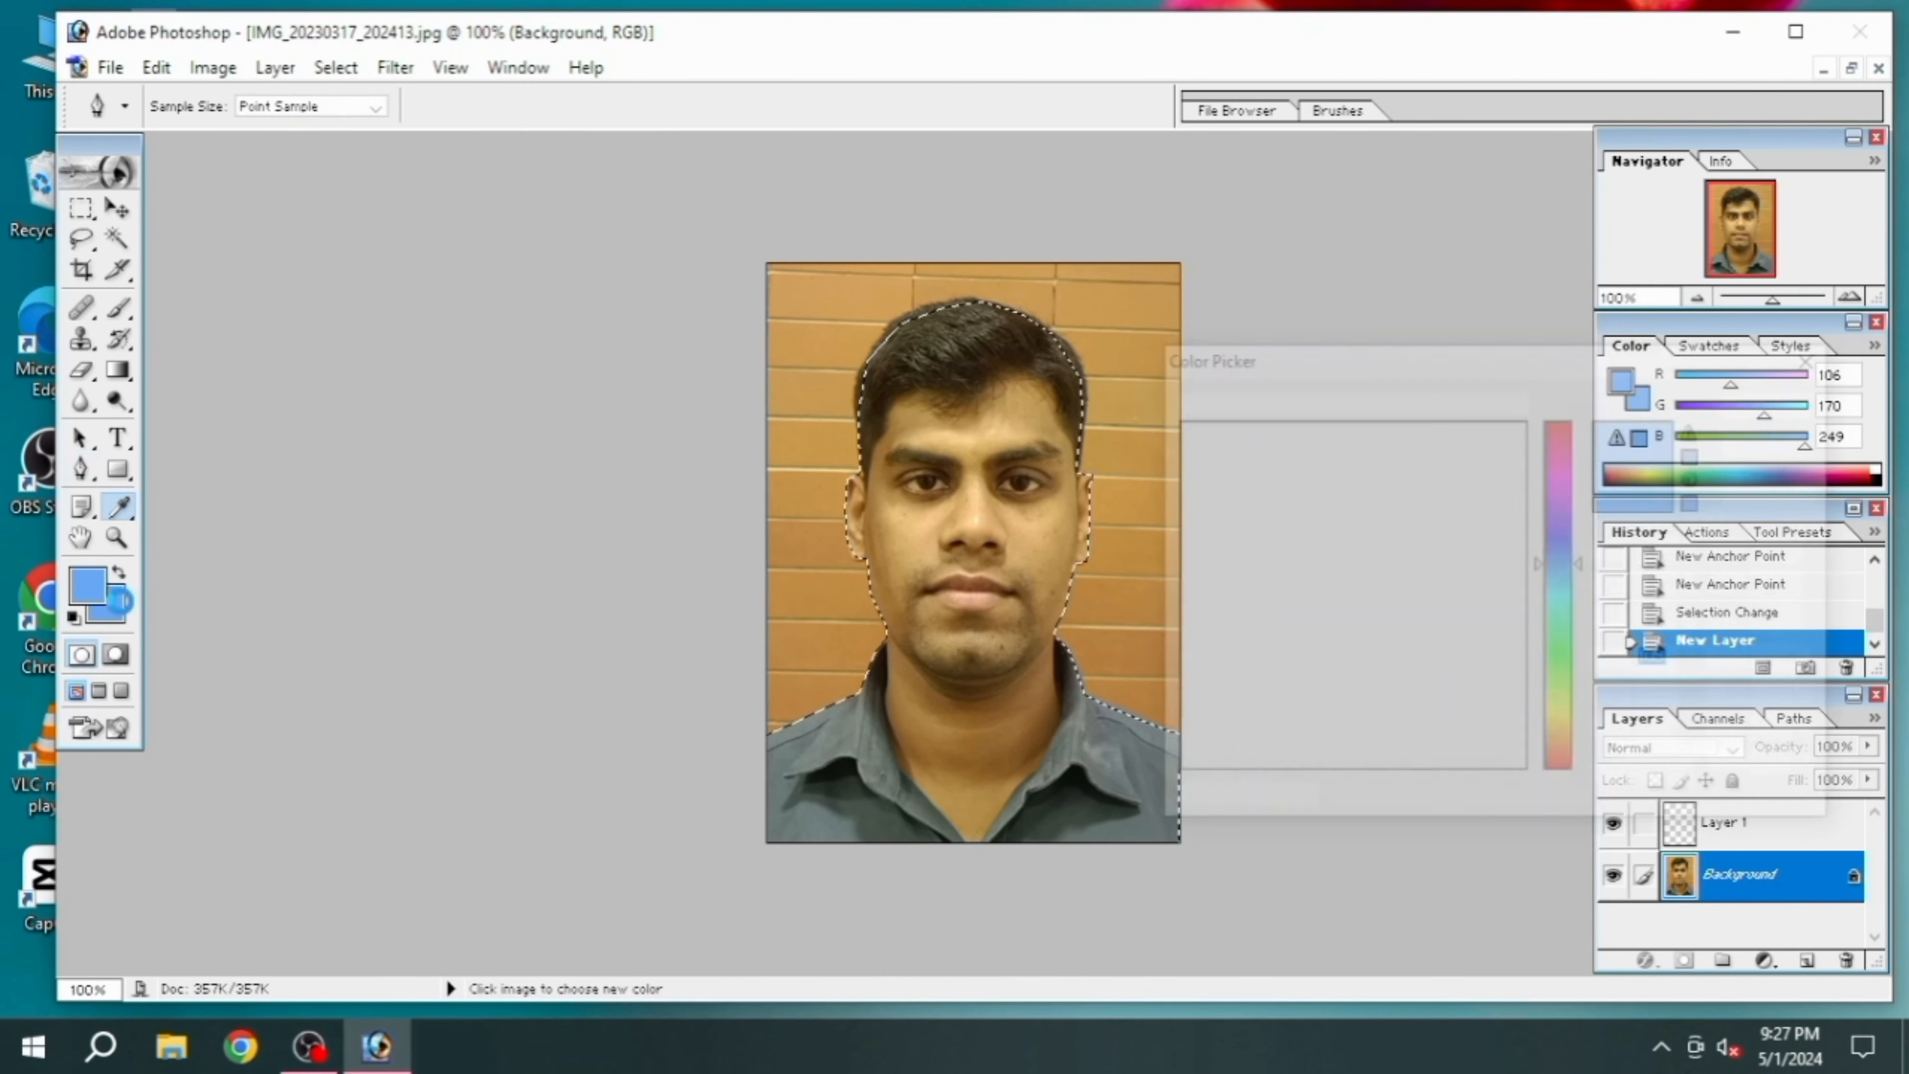
left_click(1748, 406)
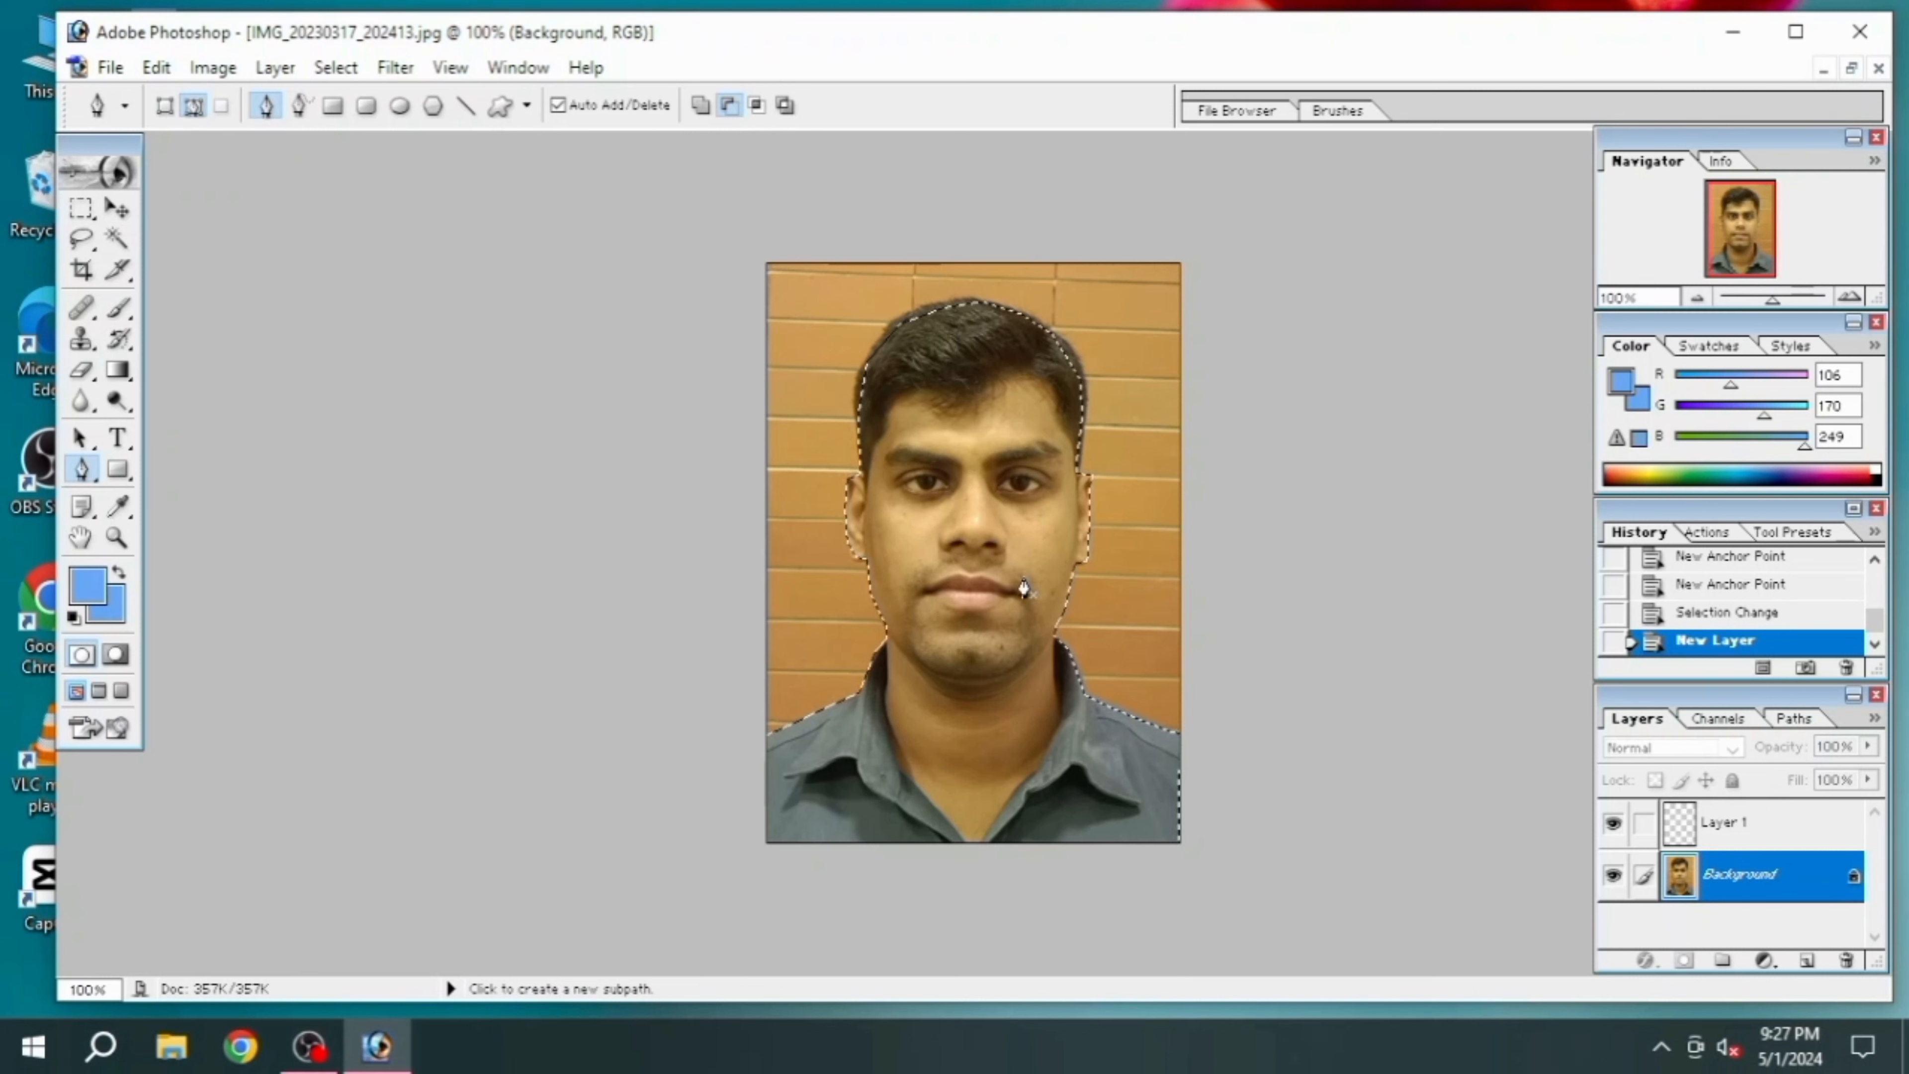
Fill the wall around the man with the light blue foreground color using the inverted selection, and clear the selection
key("alt+BackSpace")
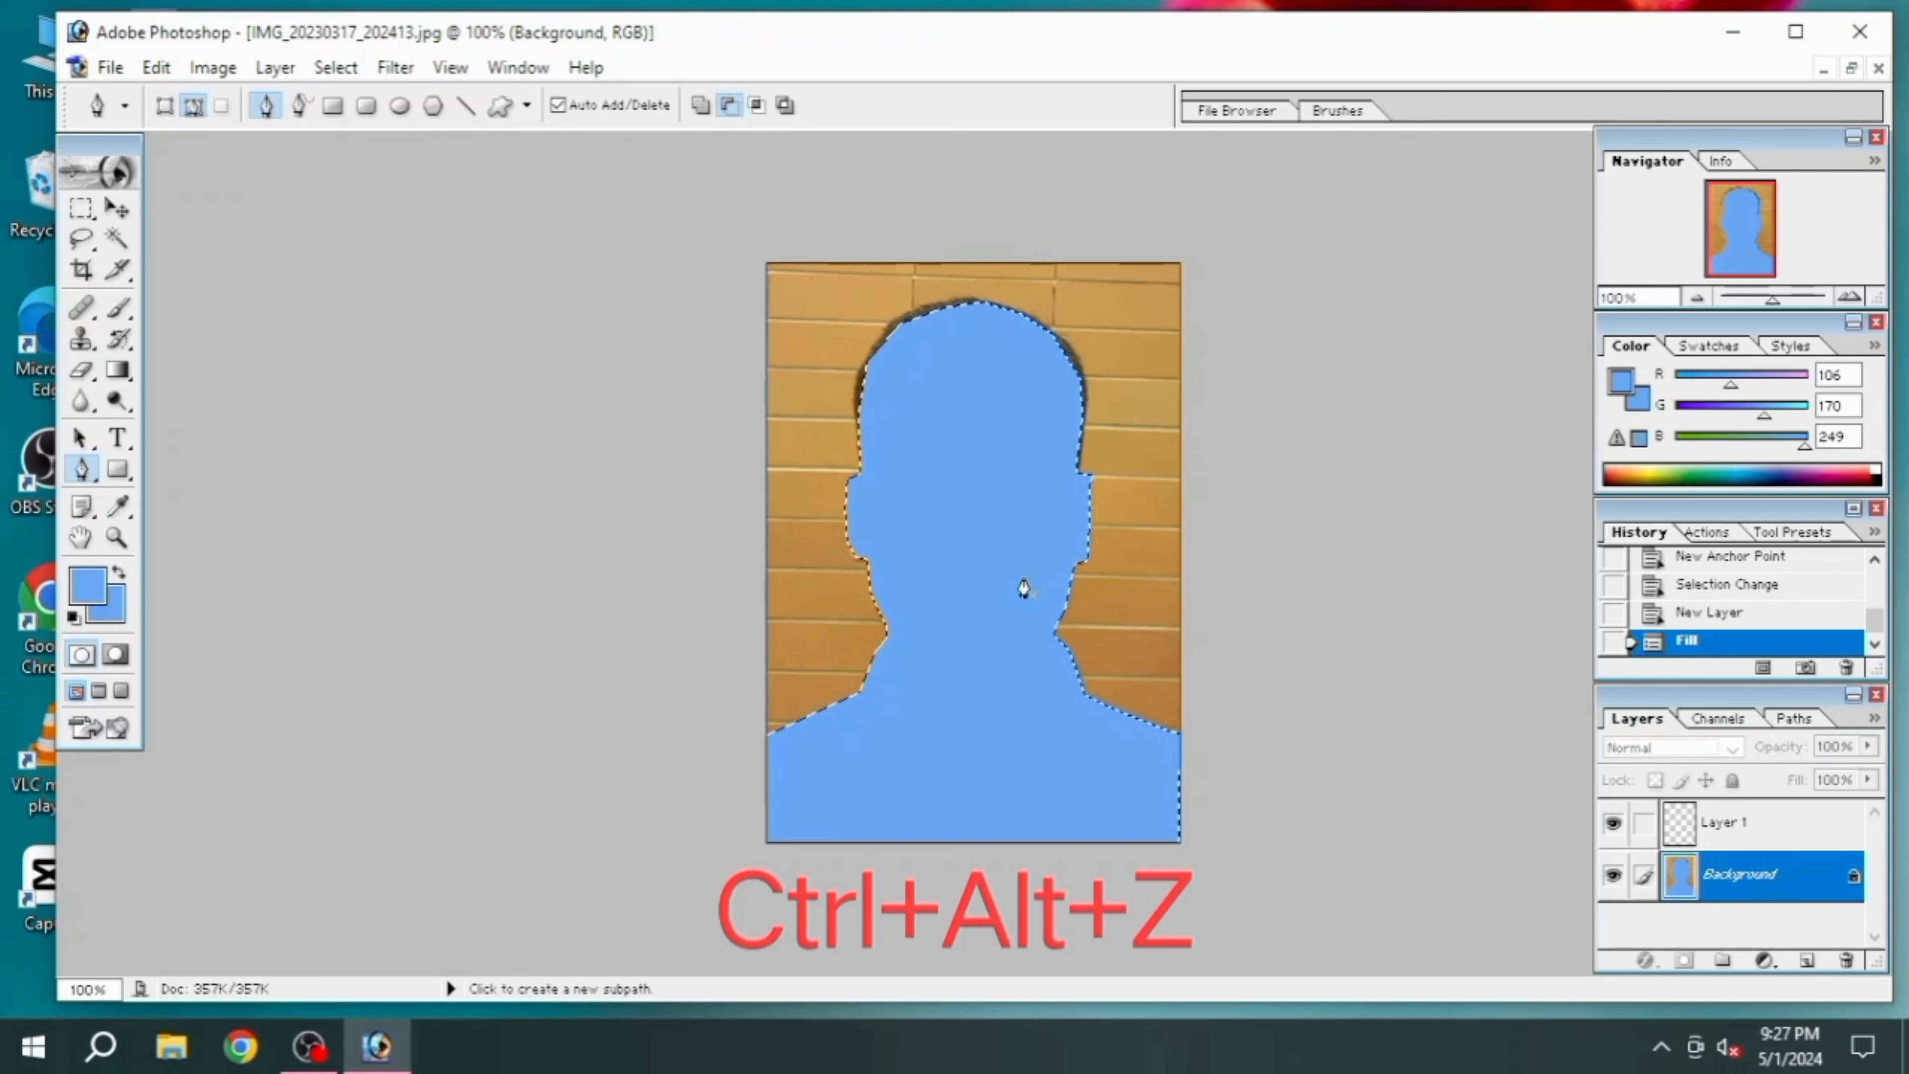
key("ctrl+alt+z")
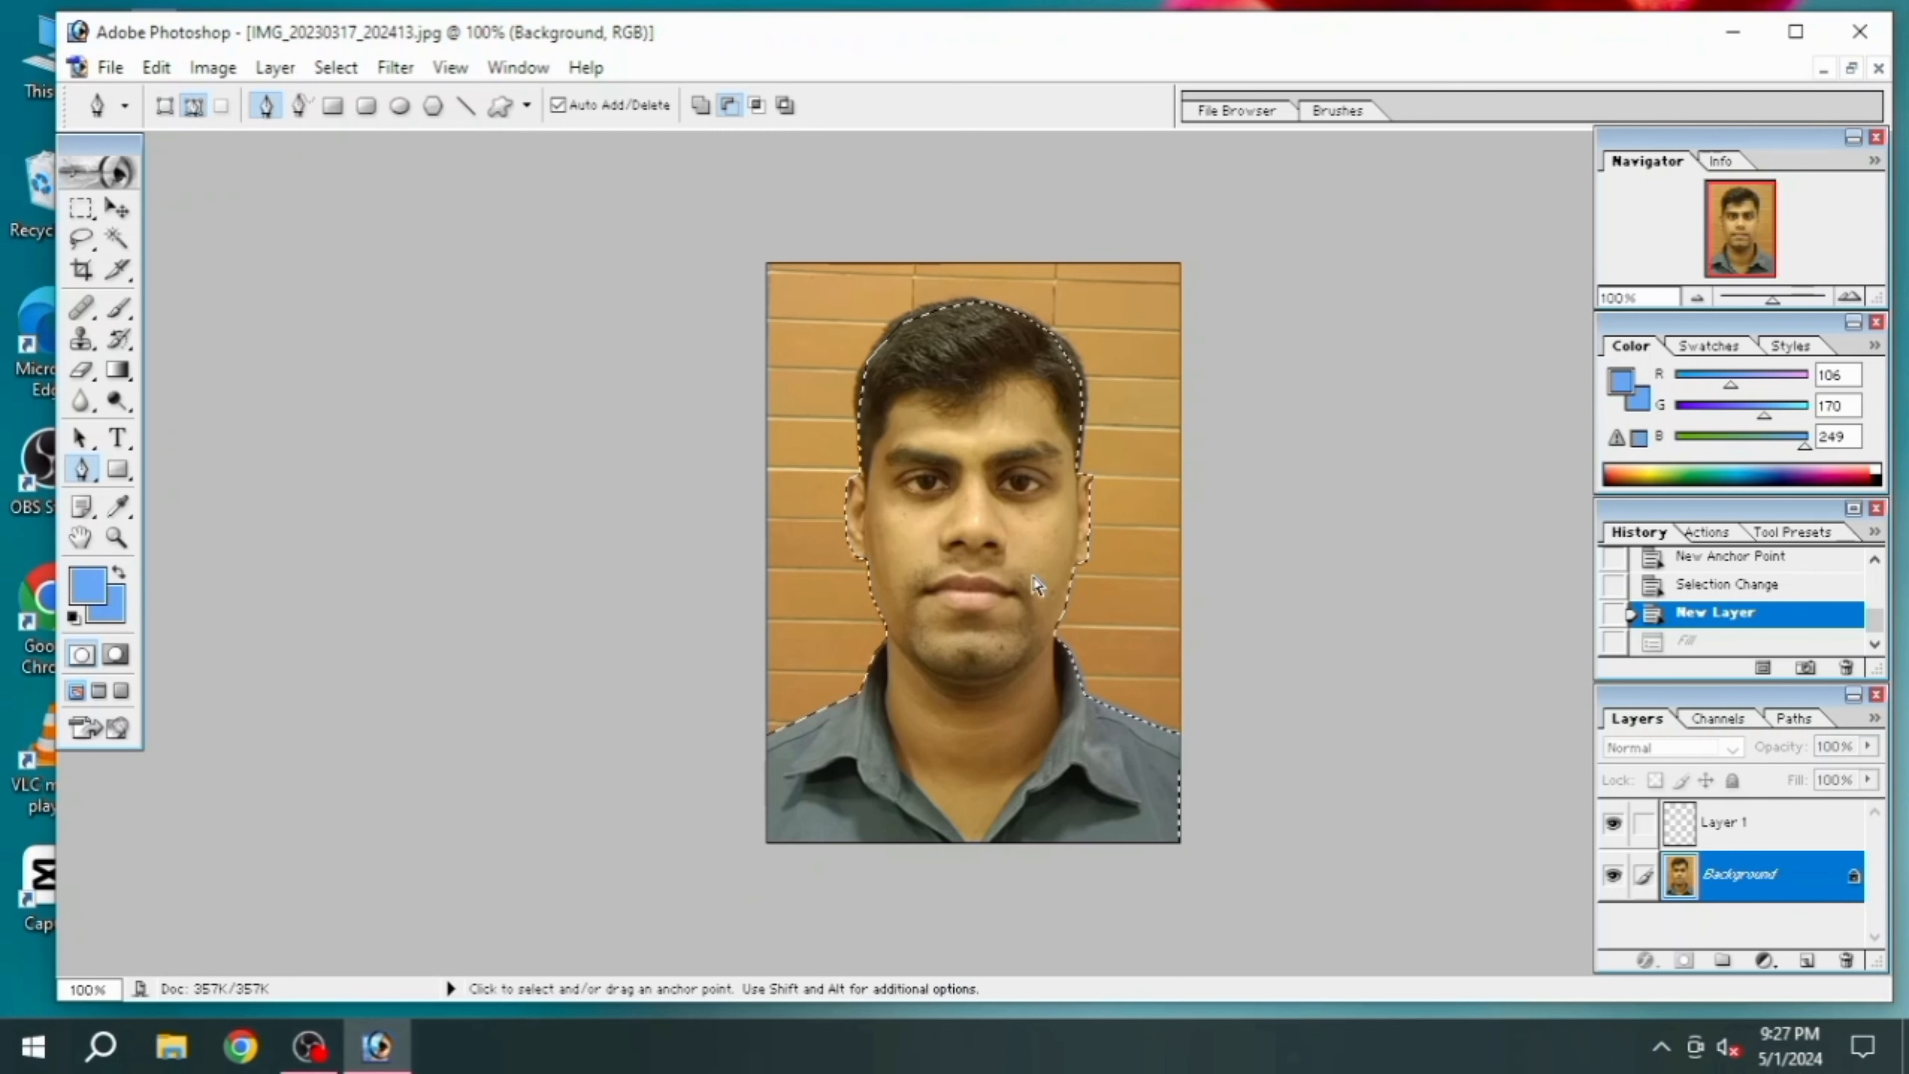
key("ctrl+shift+i")
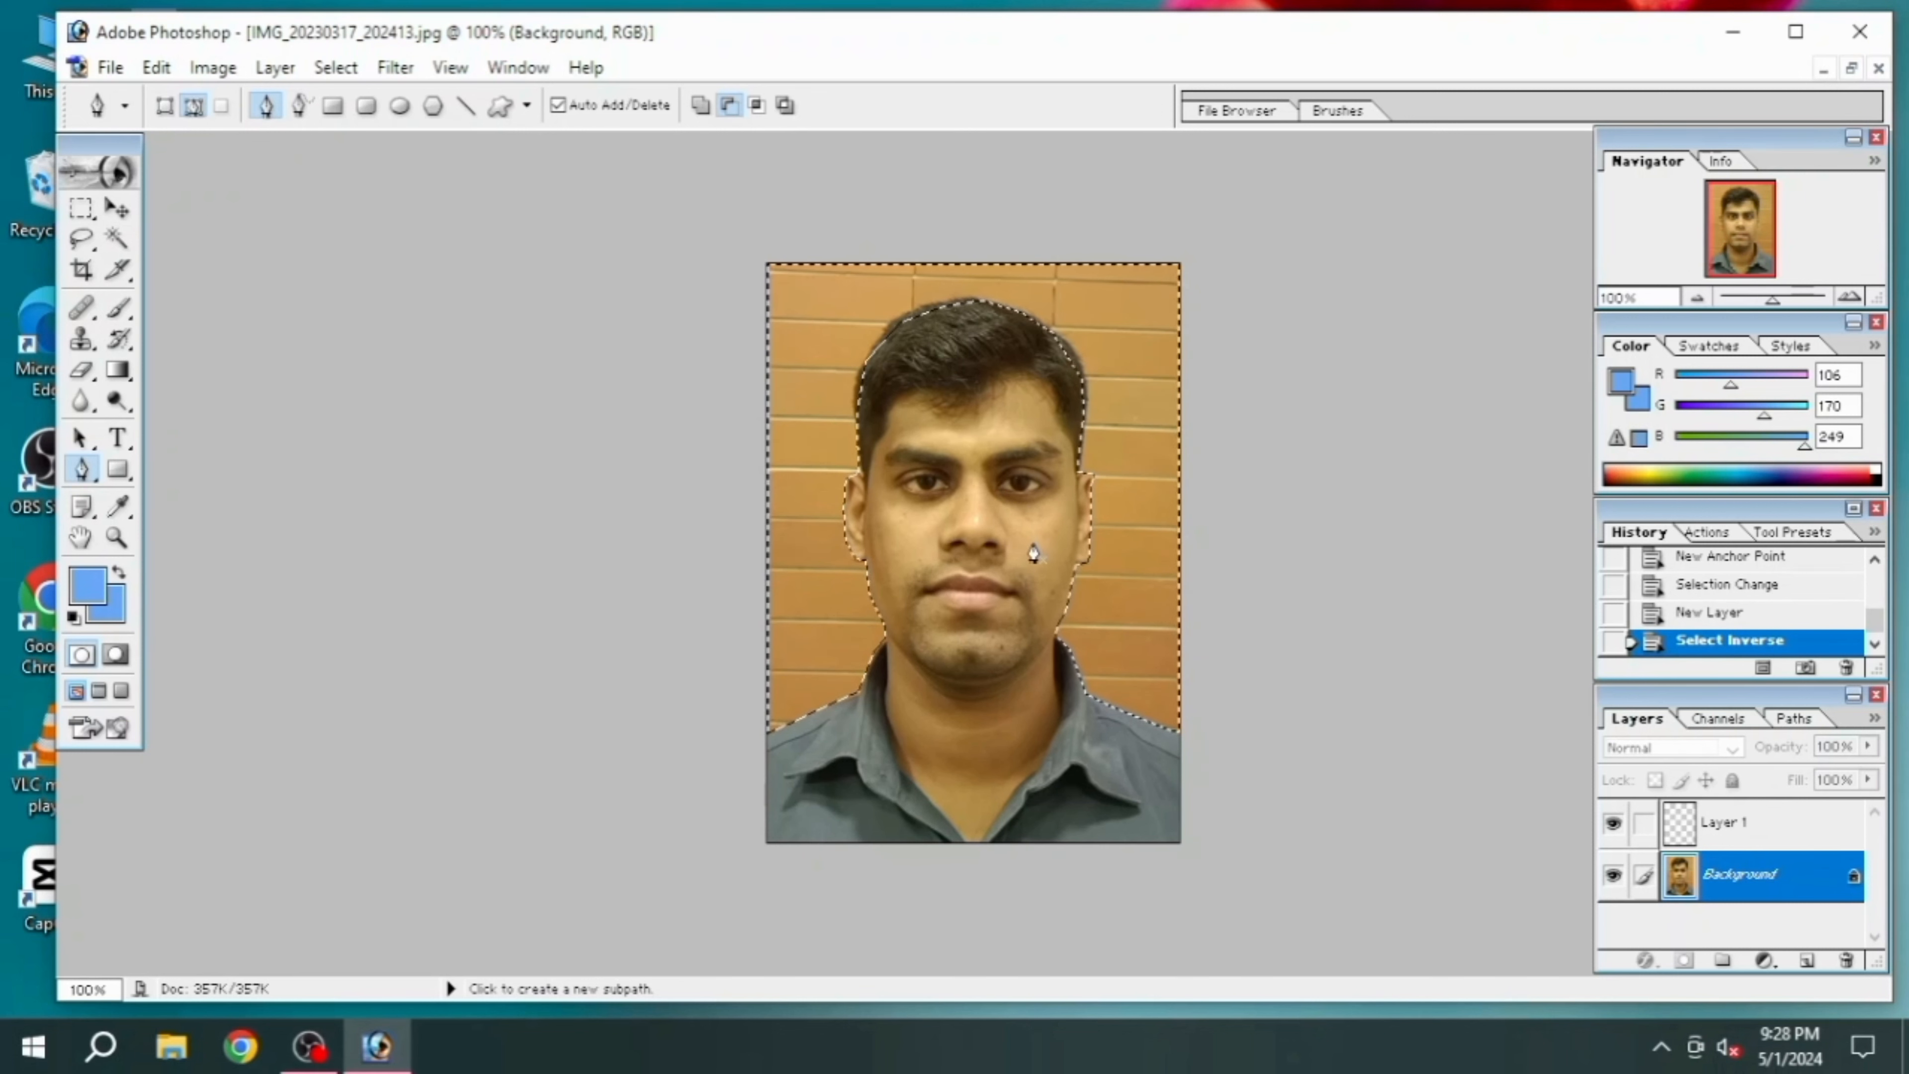
key("alt+BackSpace")
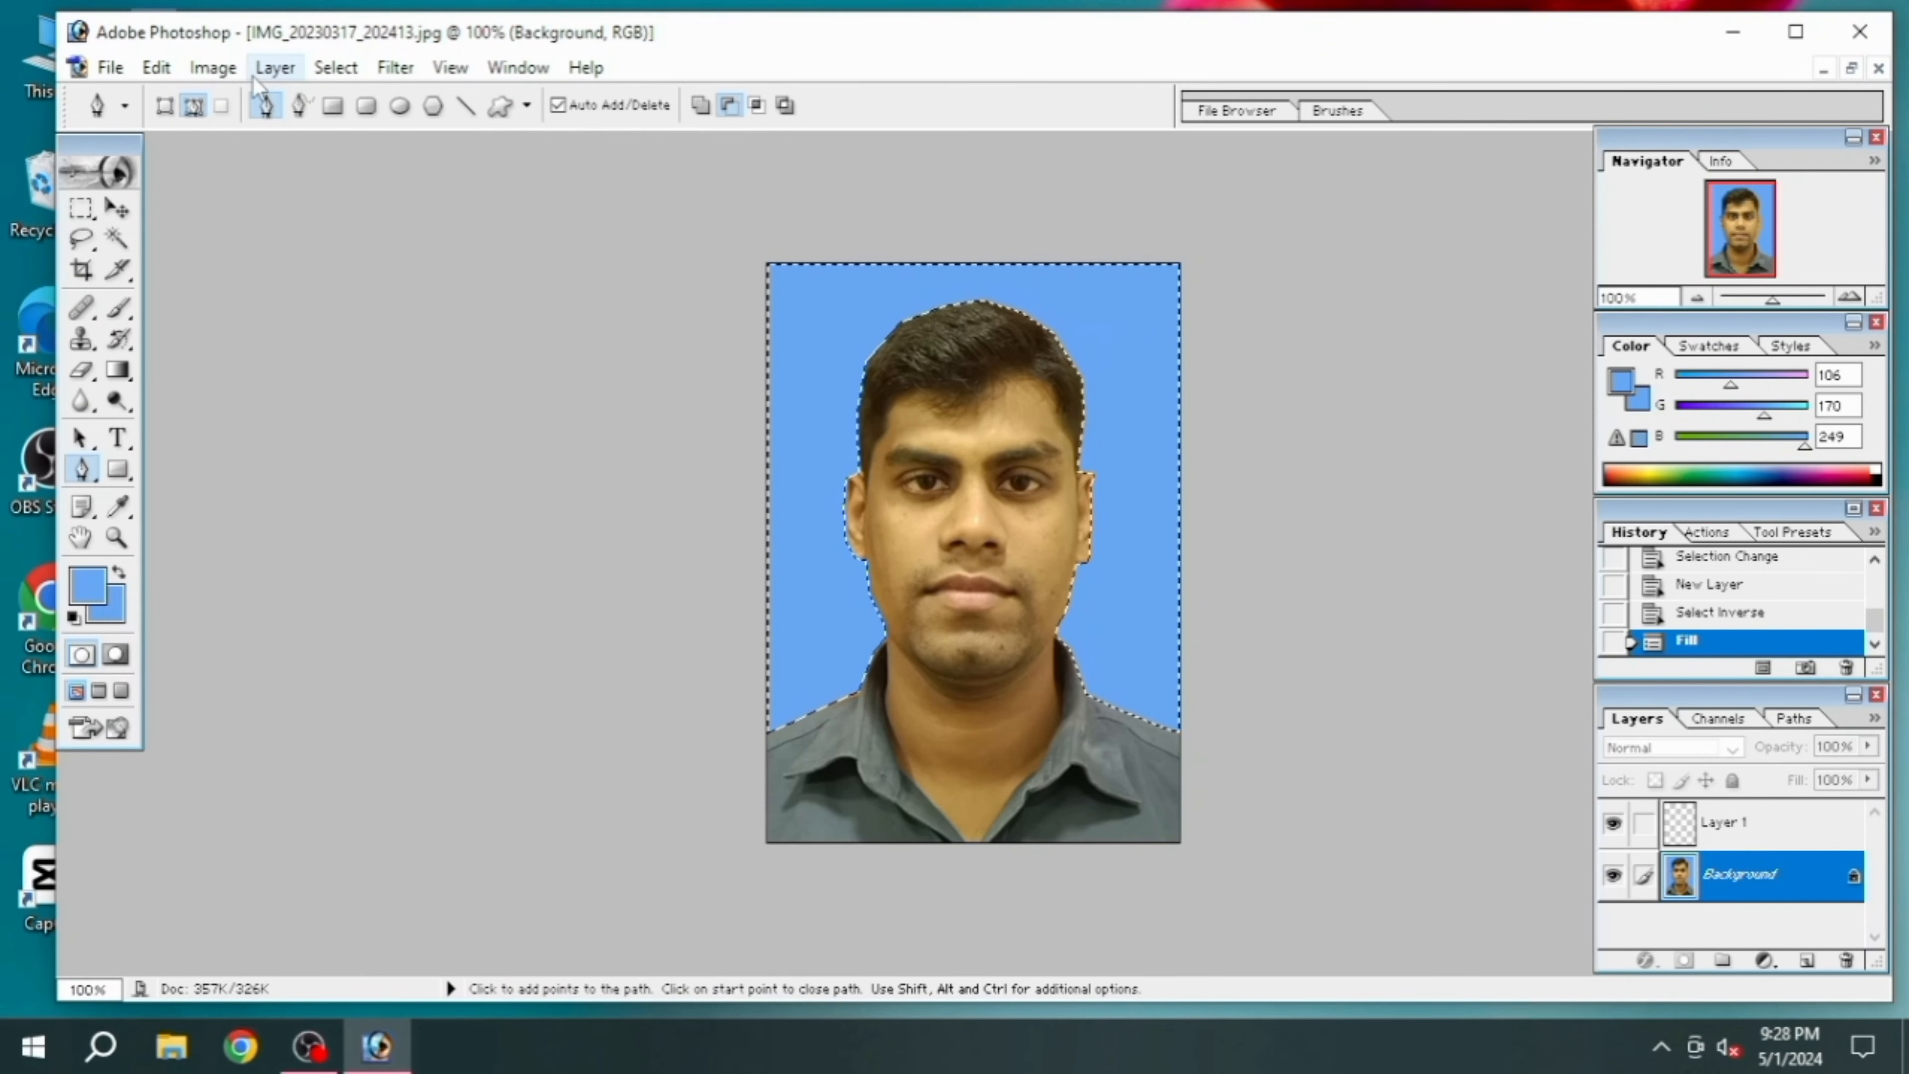
left_click(329, 70)
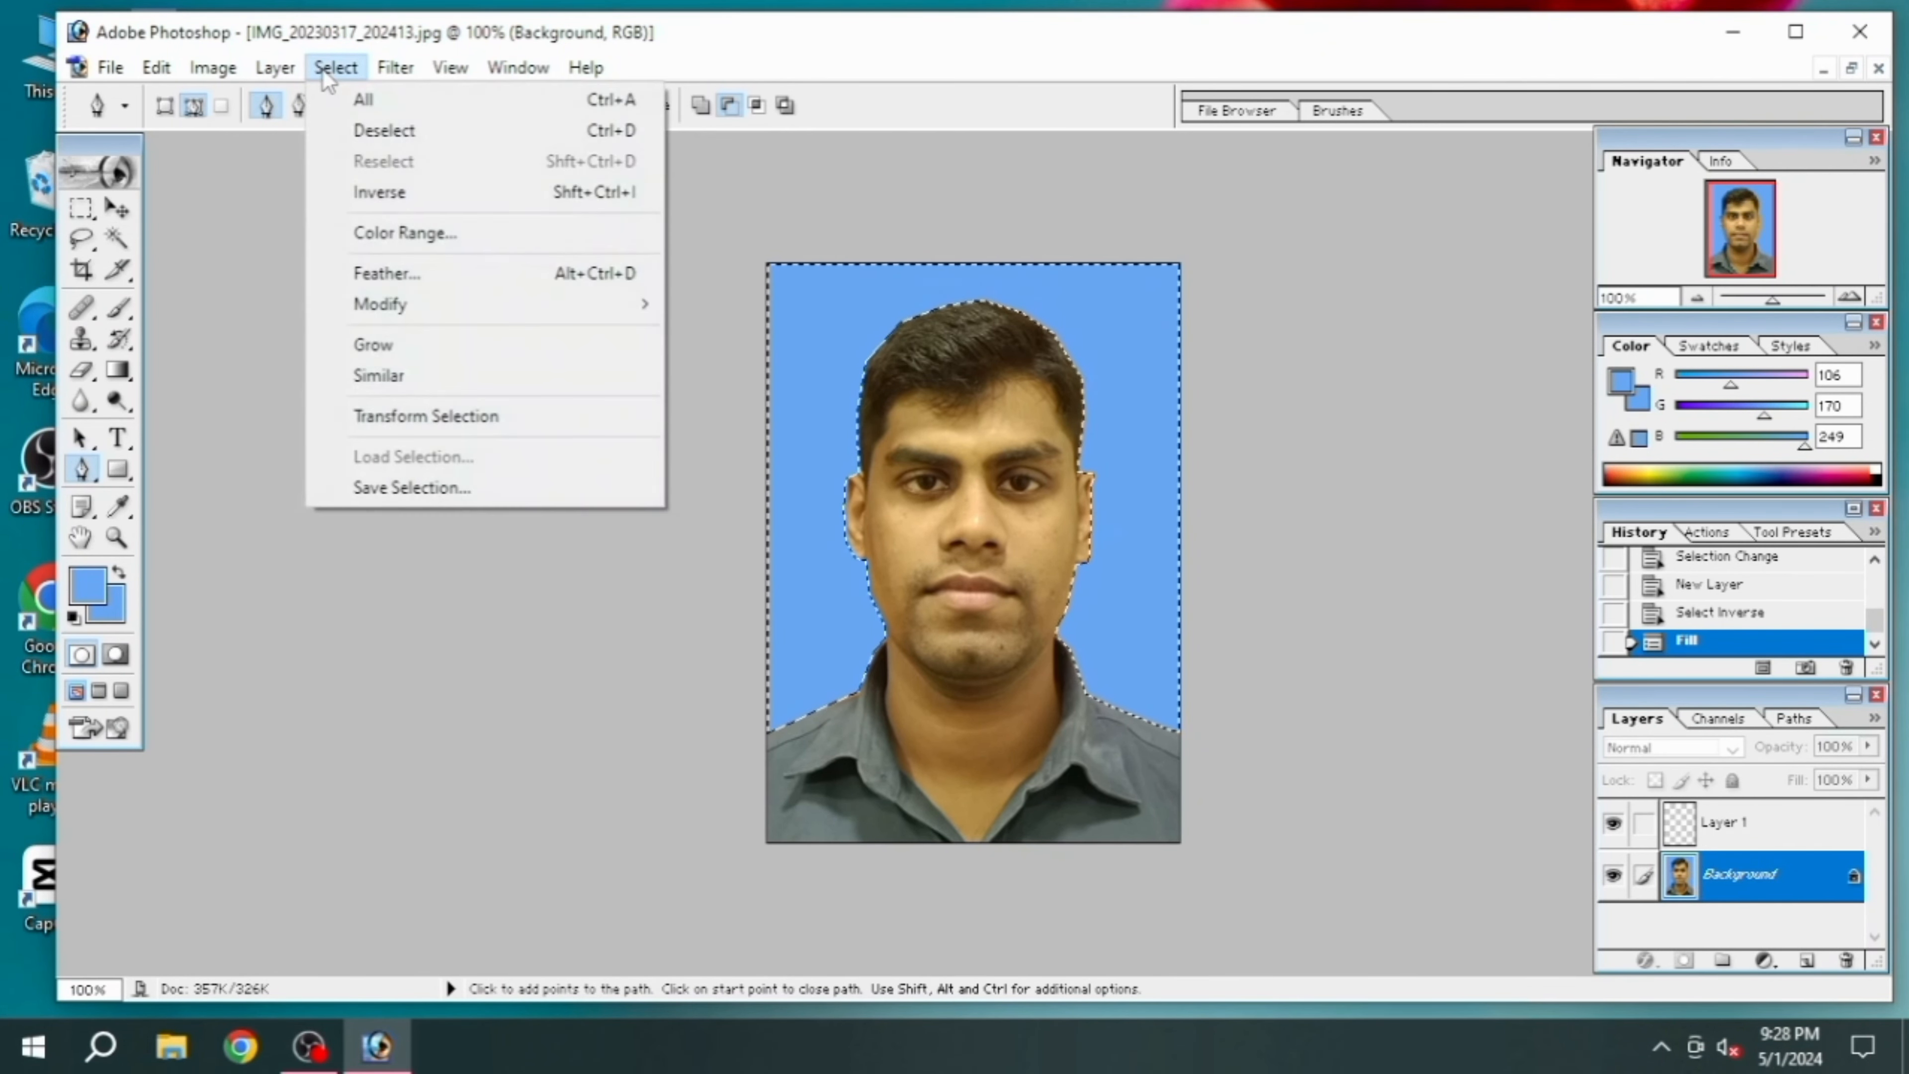
left_click(358, 132)
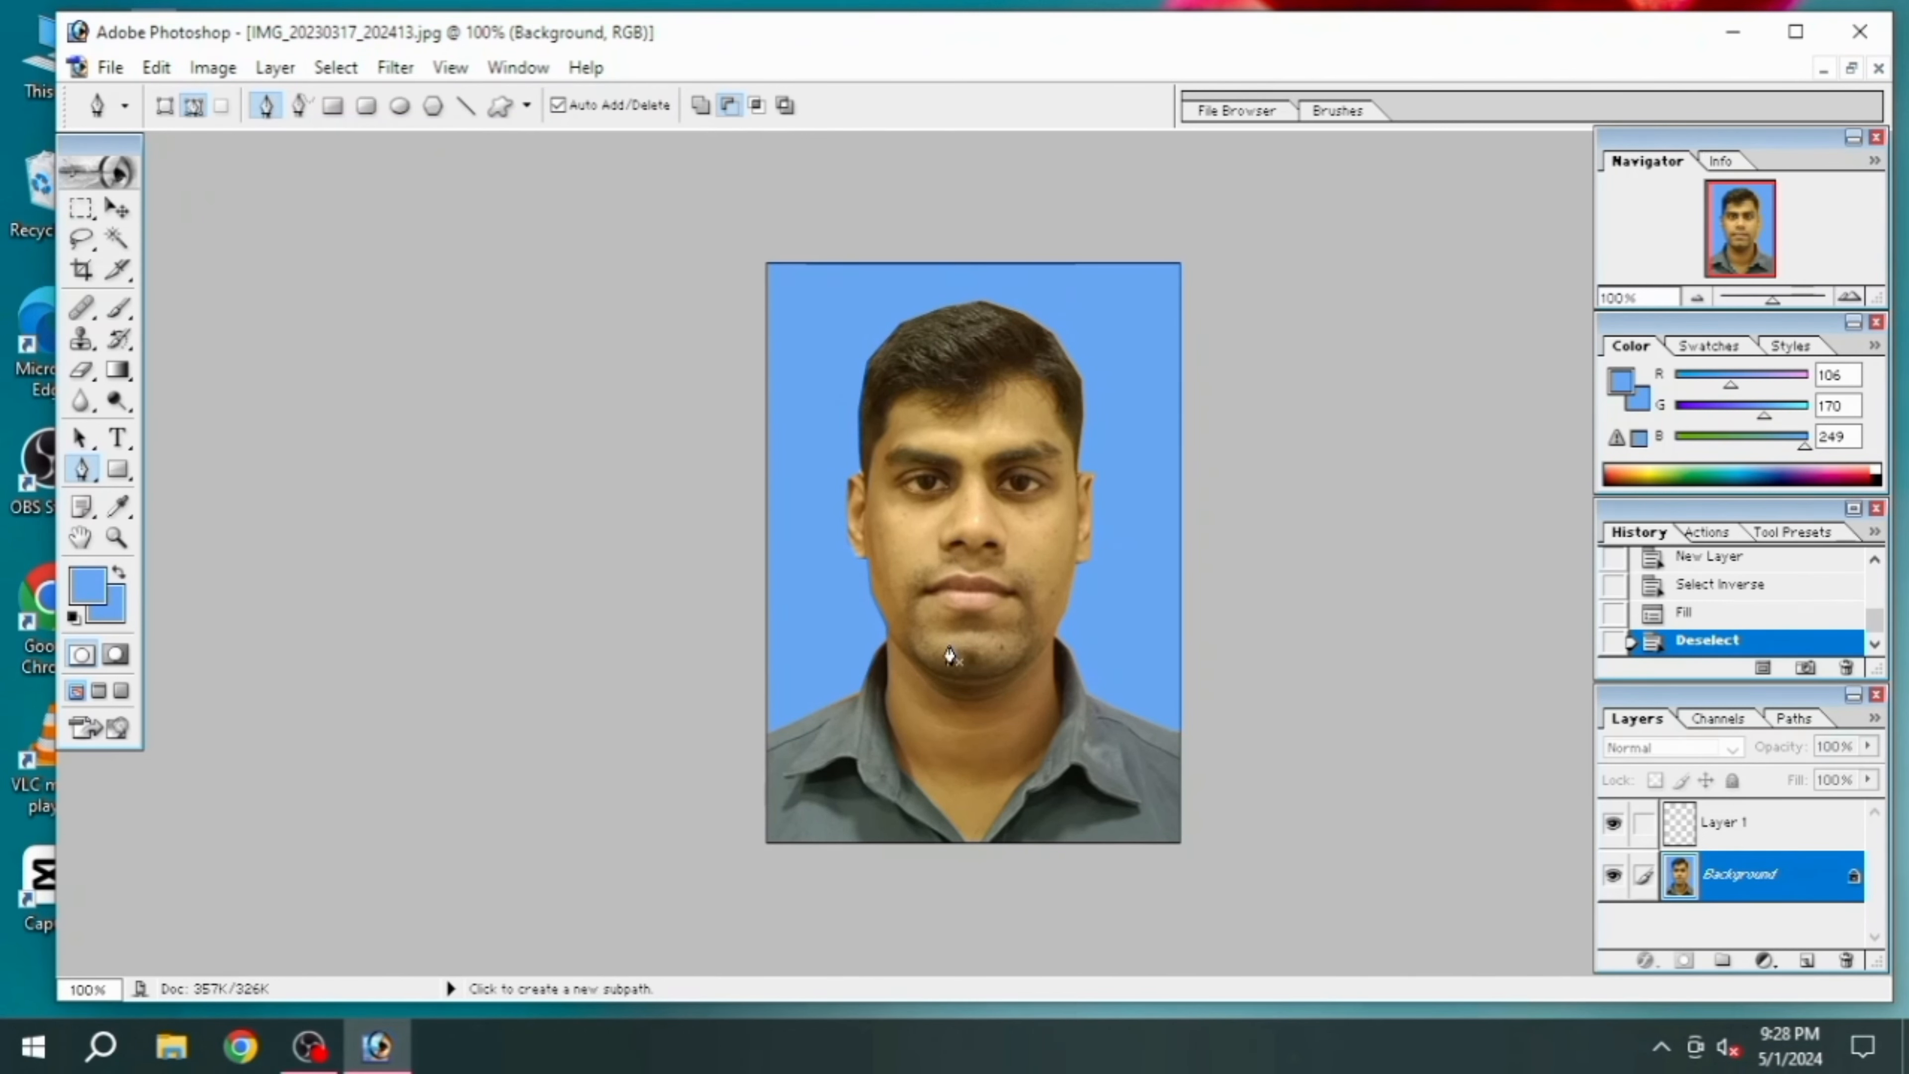
scroll(950, 654, "up", 1)
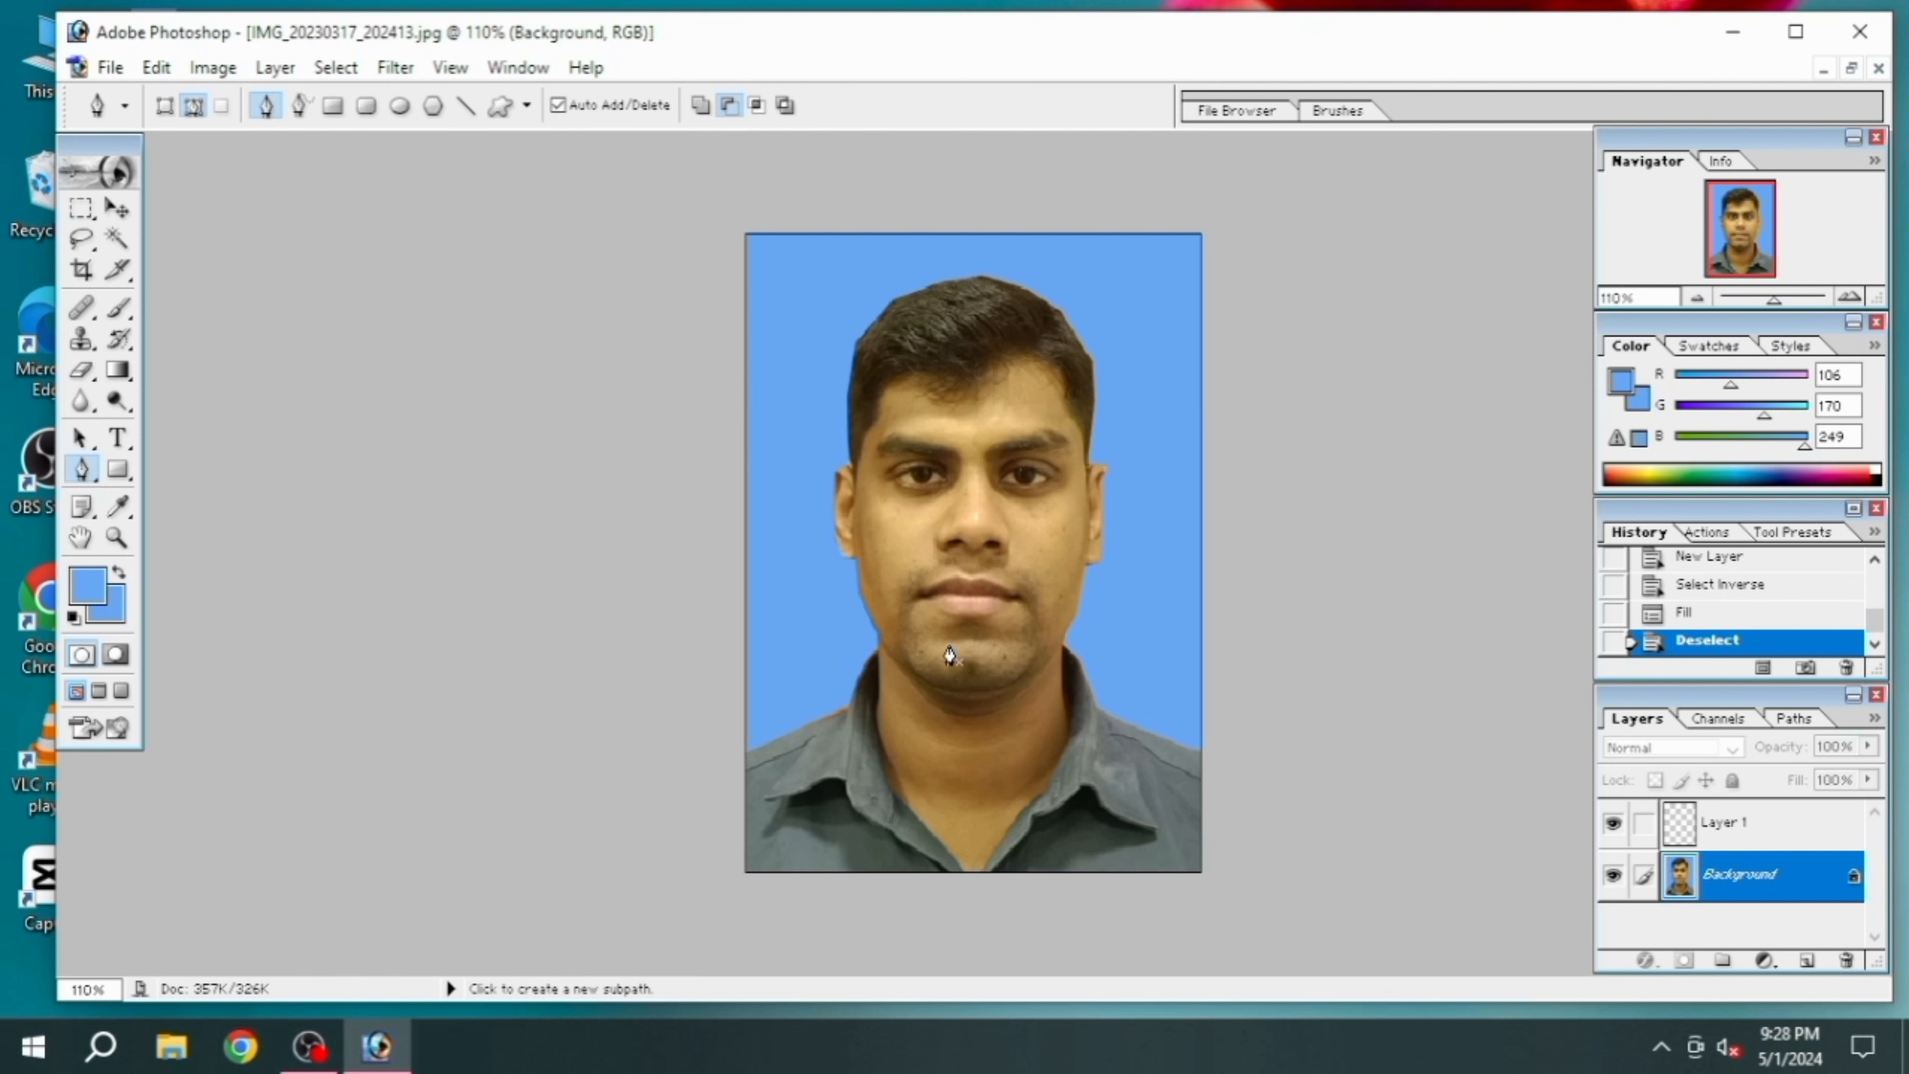
scroll(950, 654, "down", 2)
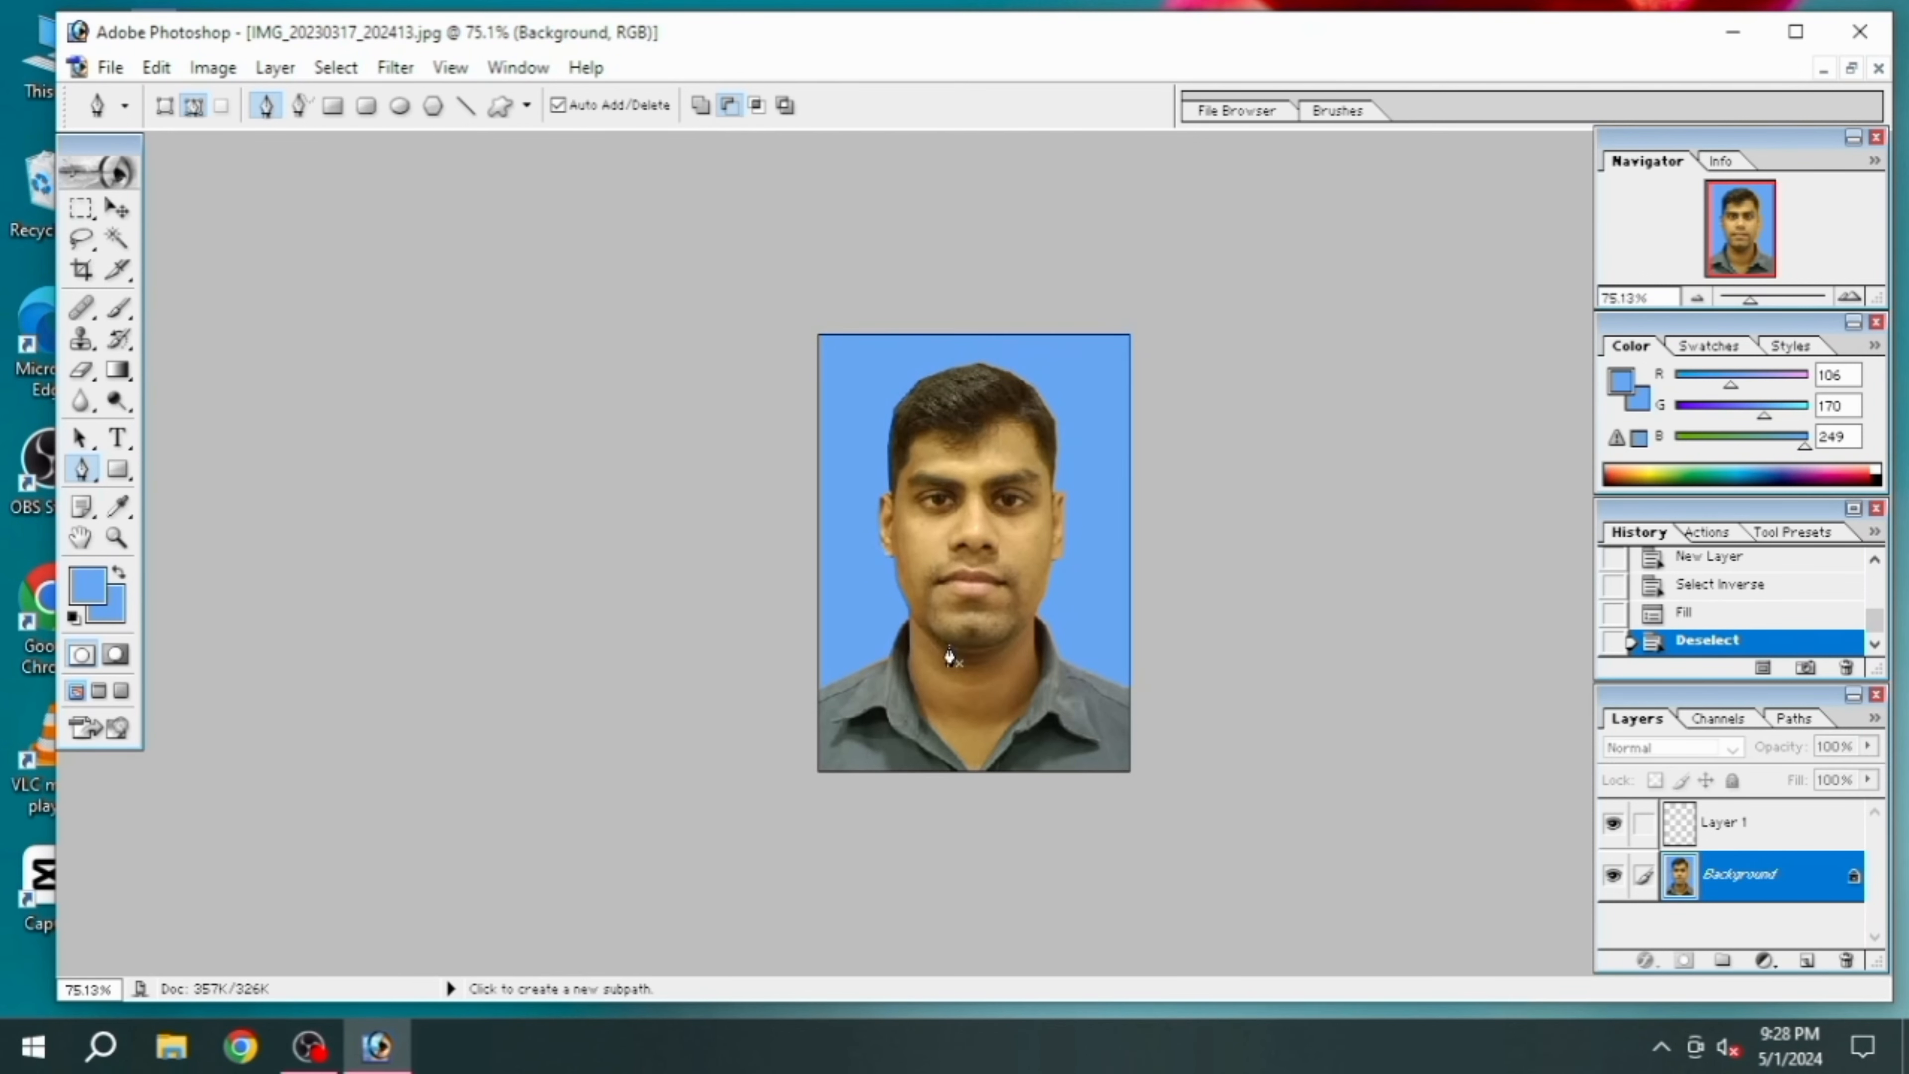
scroll(950, 654, "up", 1)
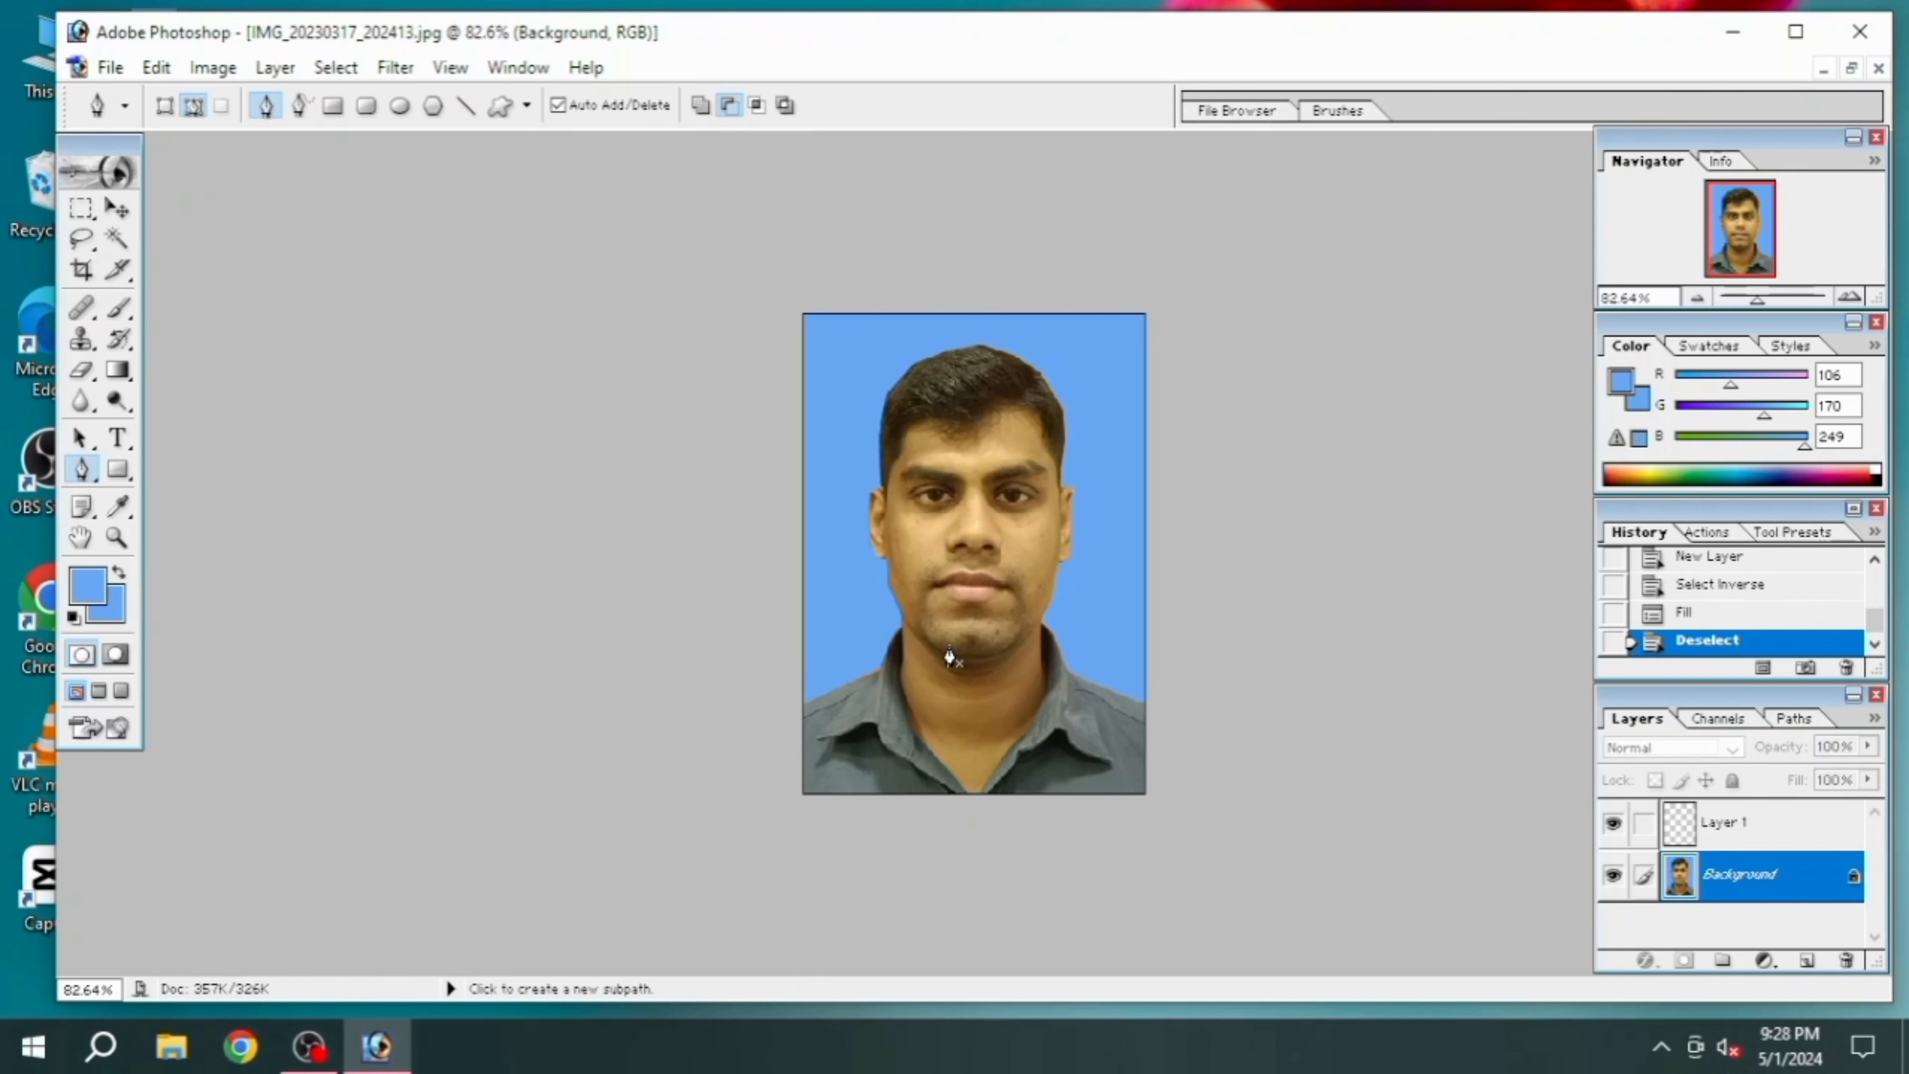
scroll(948, 654, "down", 1)
scroll(948, 654, "up", 1)
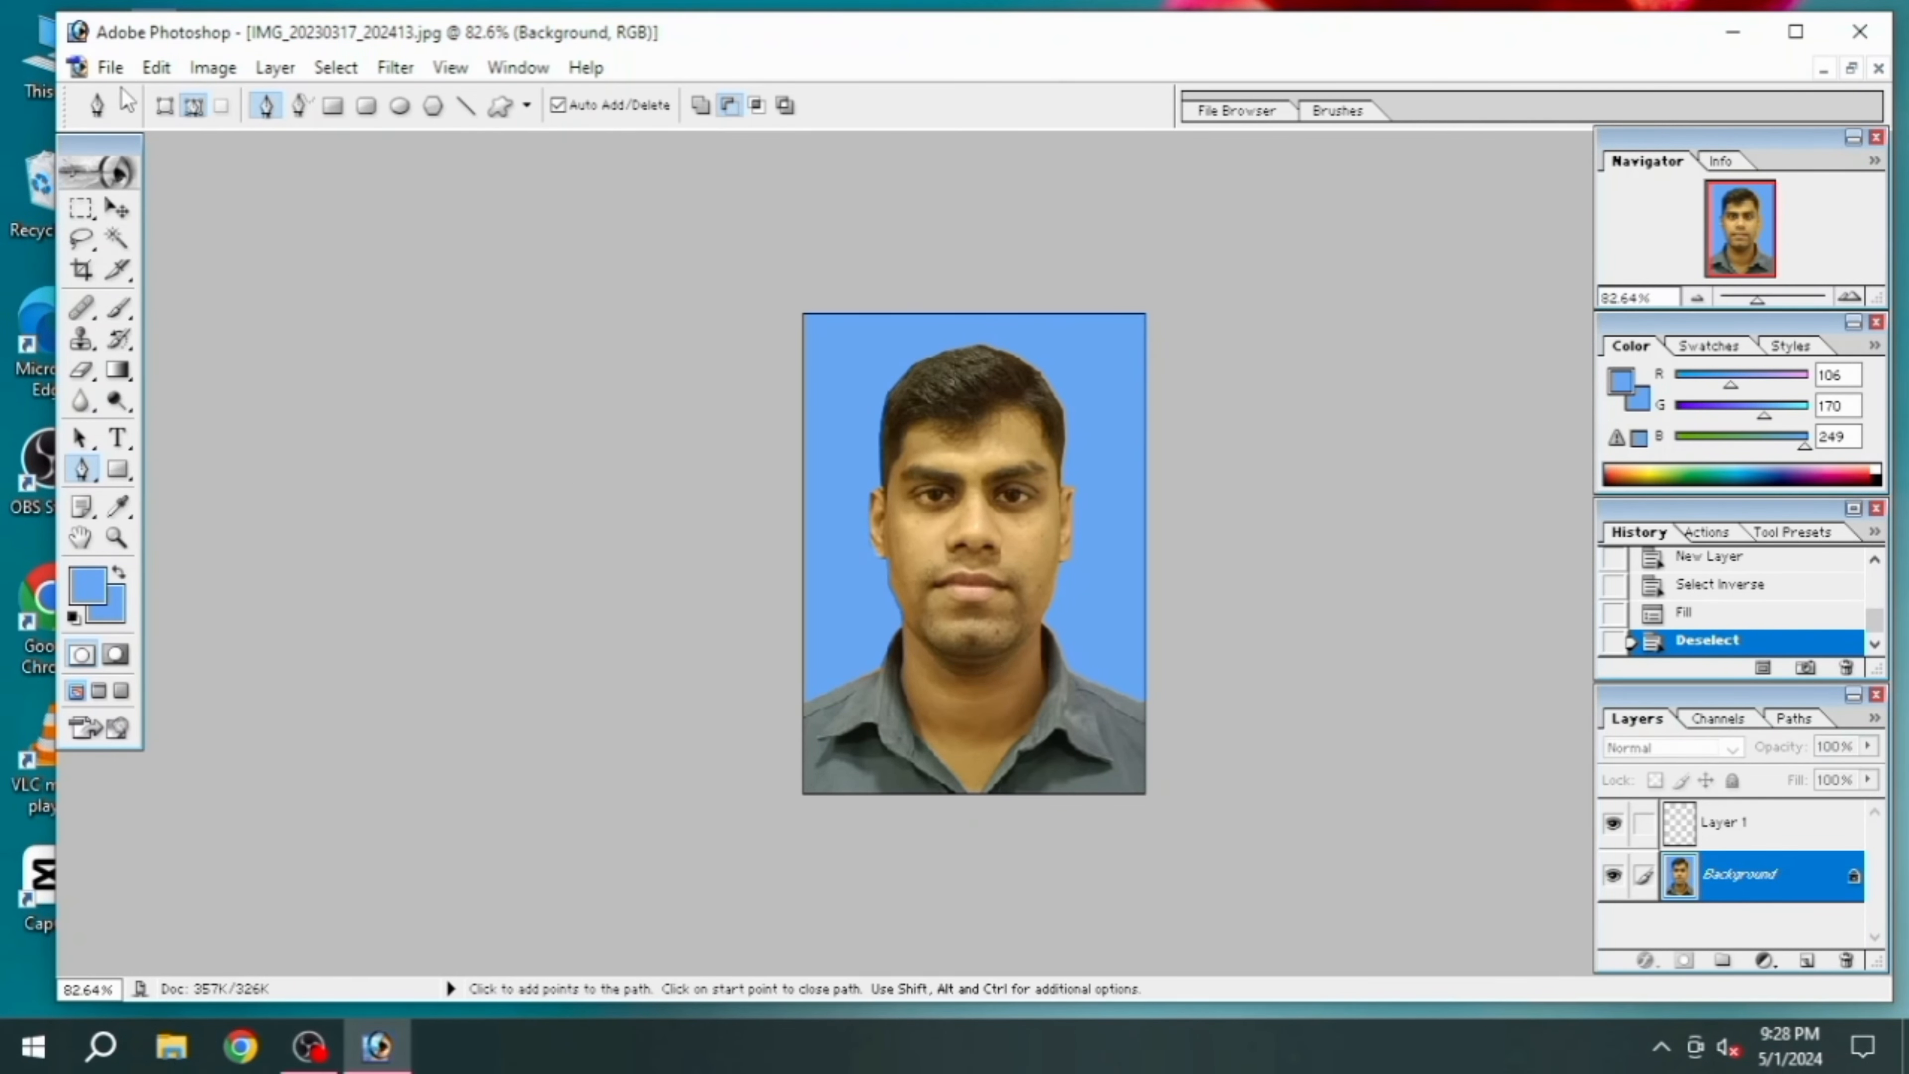
Create a new white 4 x 6 inch document at 300 pixels/inch in RGB Color mode
left_click(111, 68)
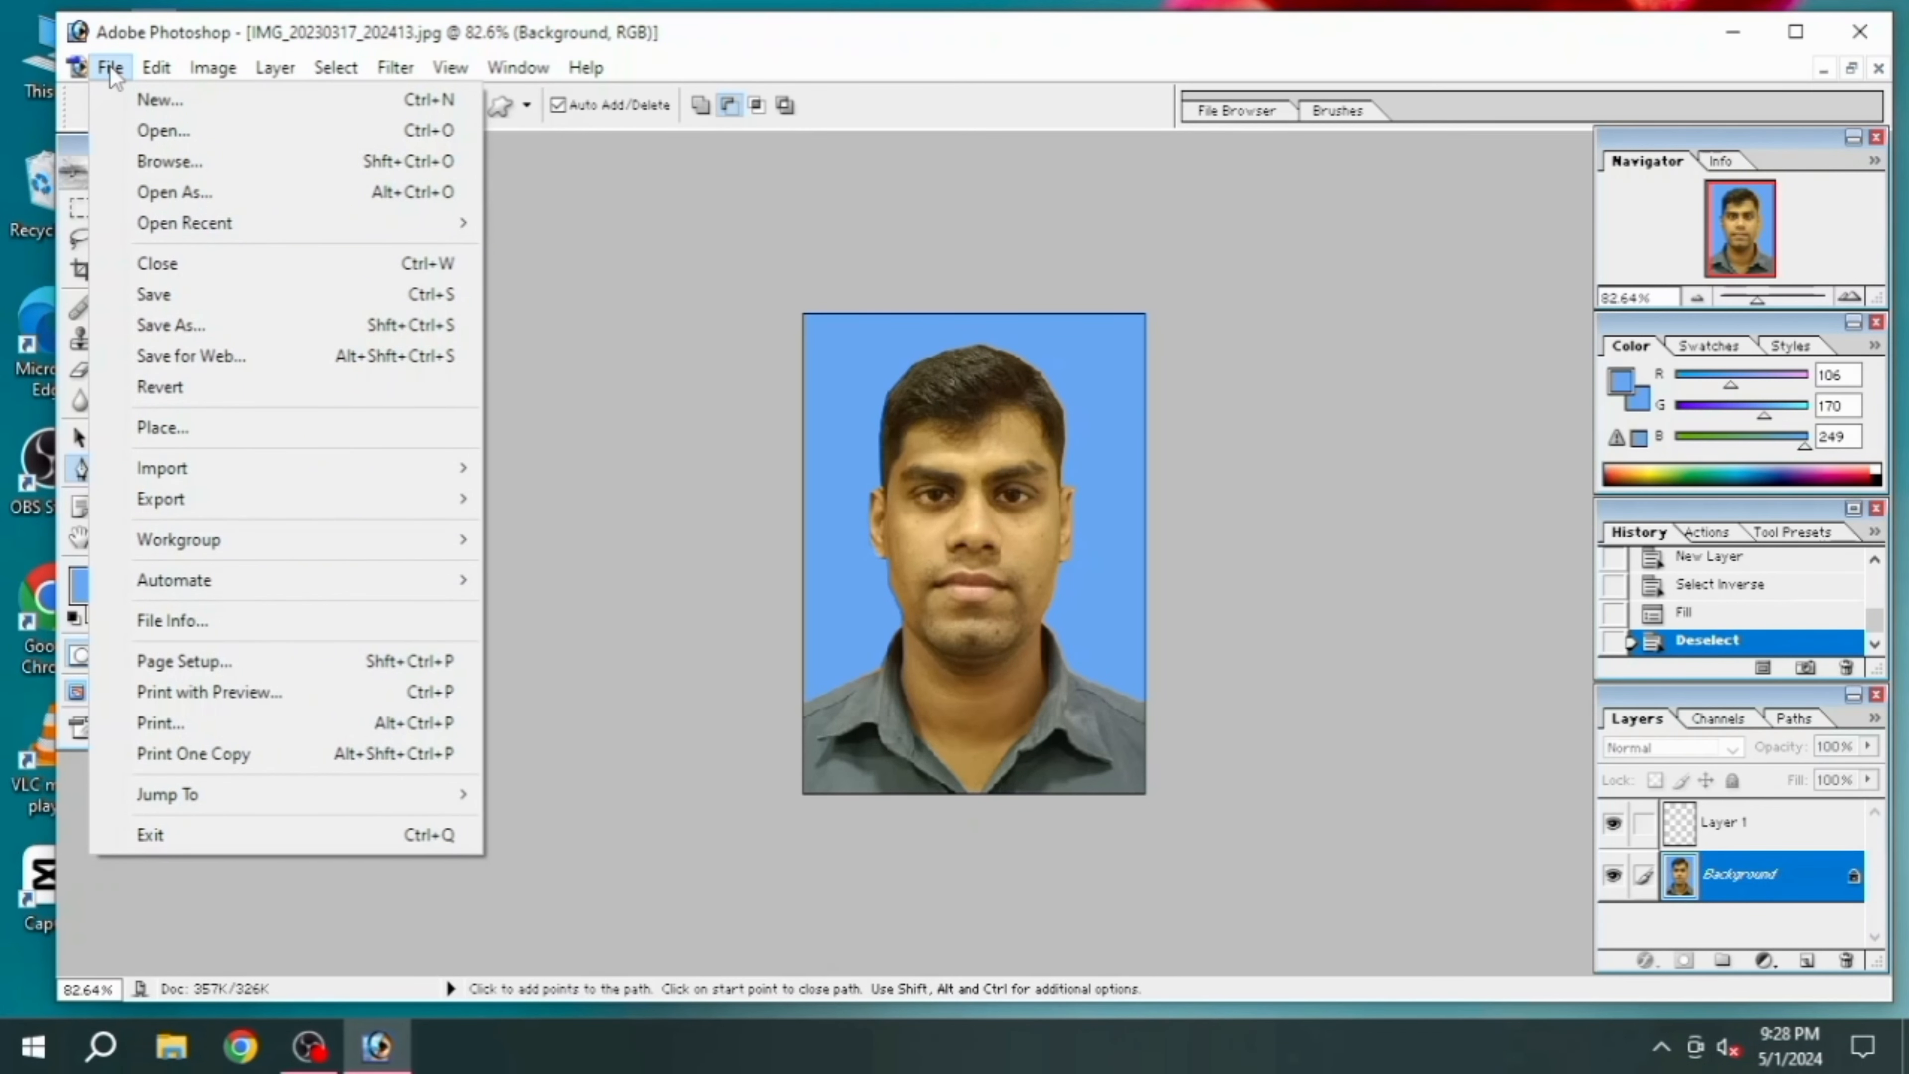
left_click(139, 93)
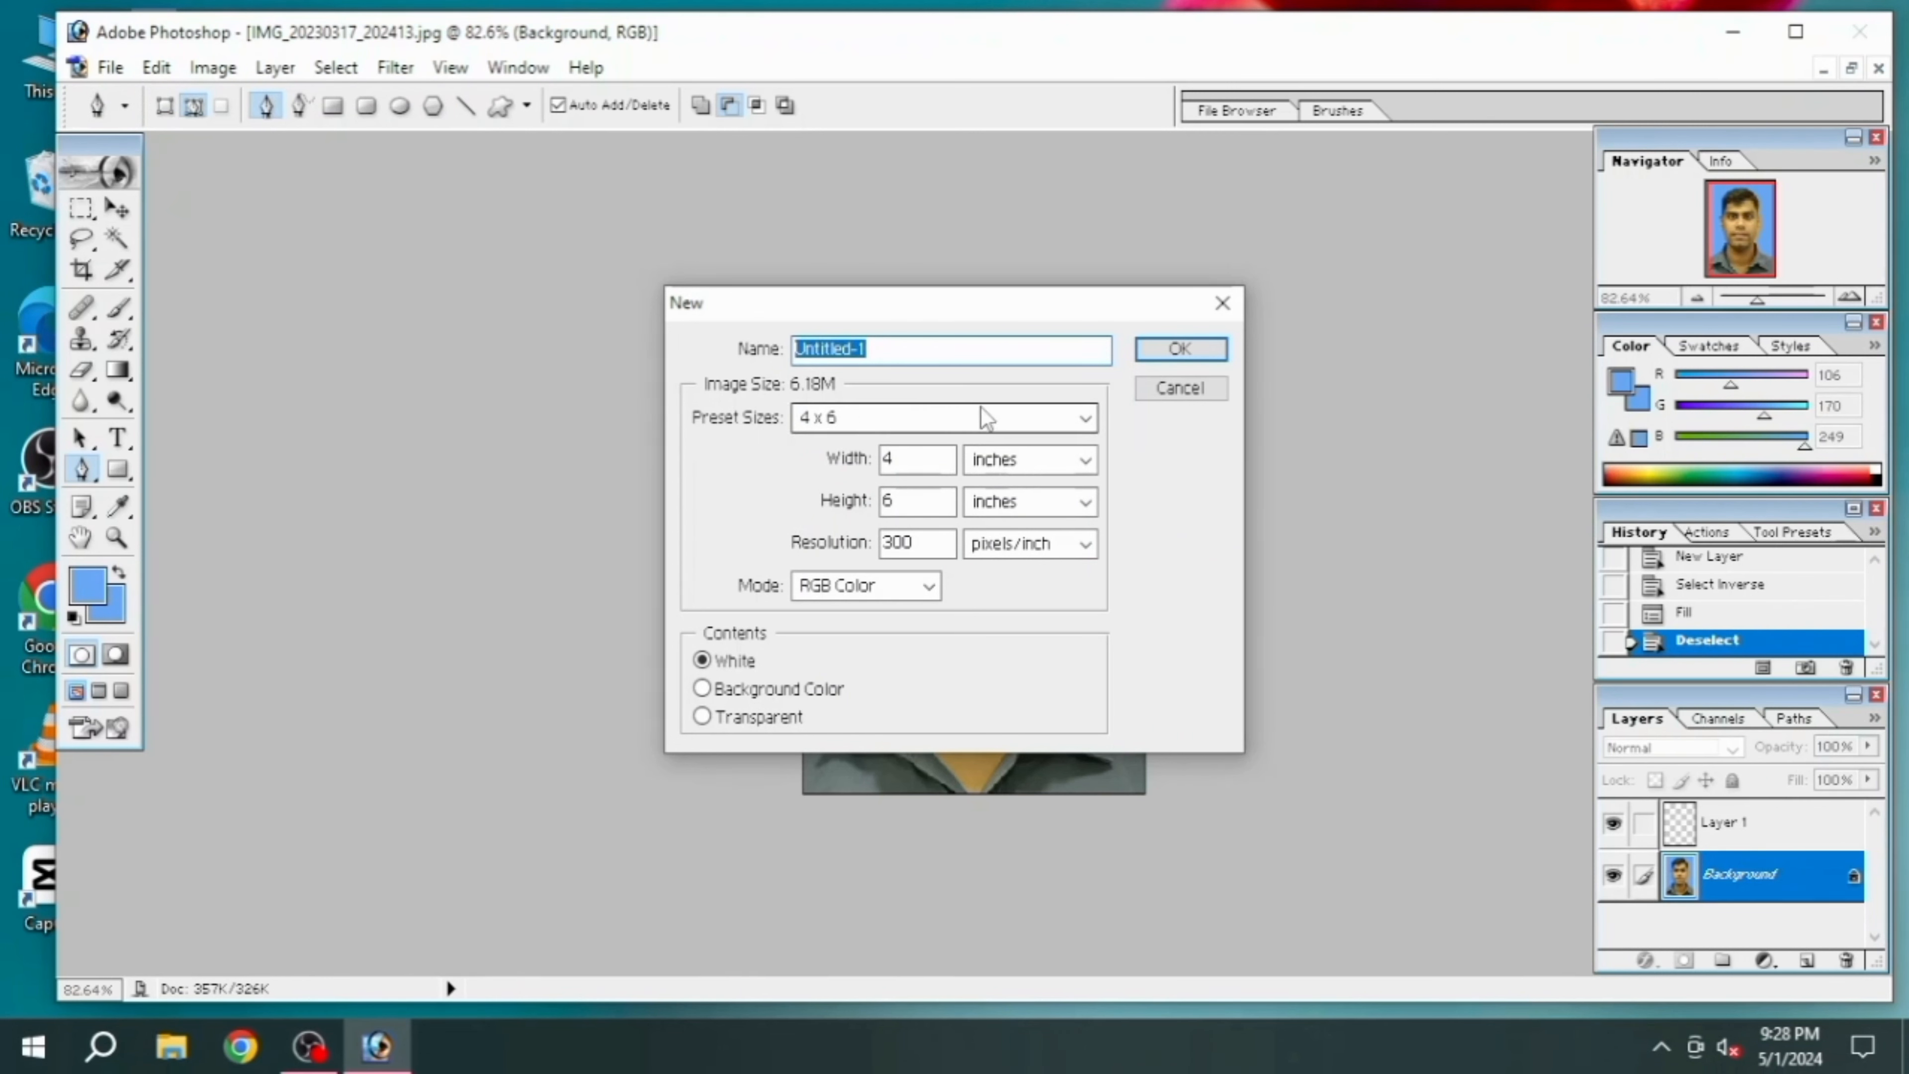
left_click(1208, 359)
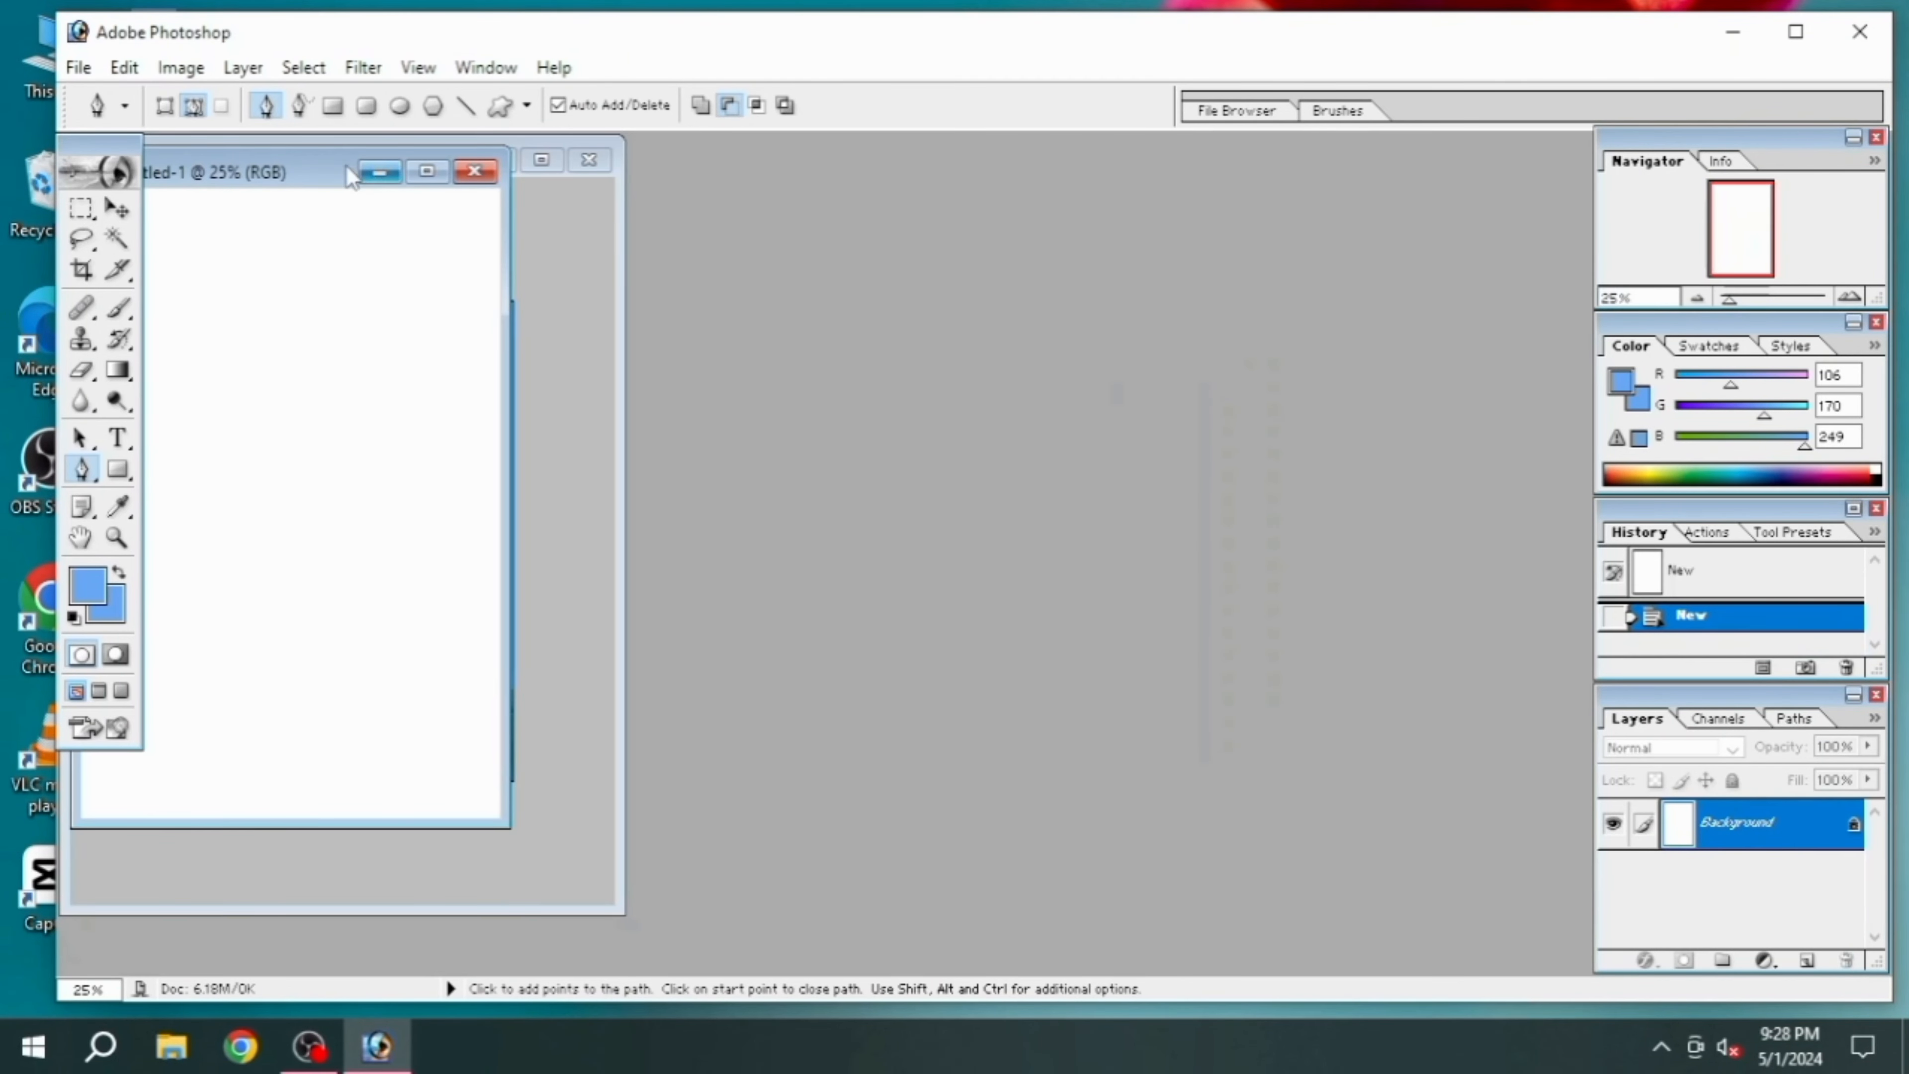
double_click(313, 166)
left_click(430, 172)
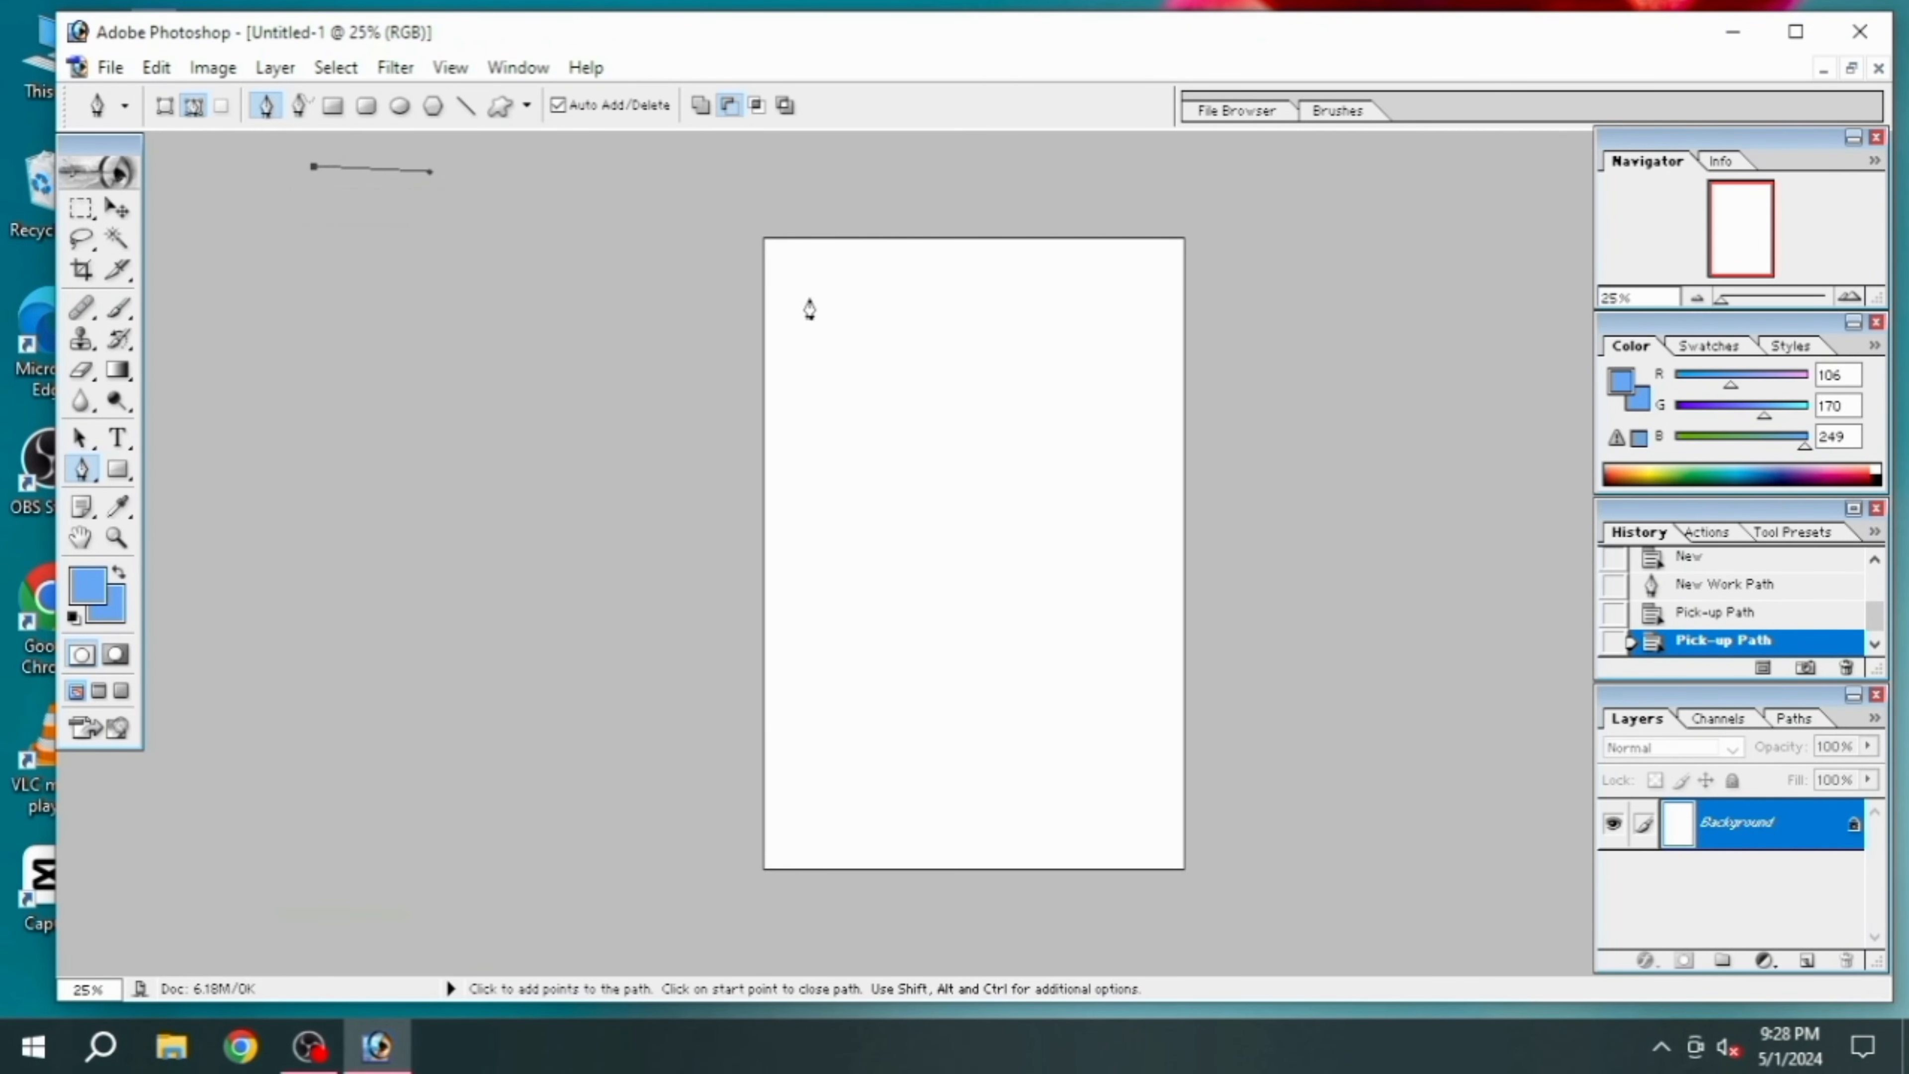
key("ctrl+alt+z")
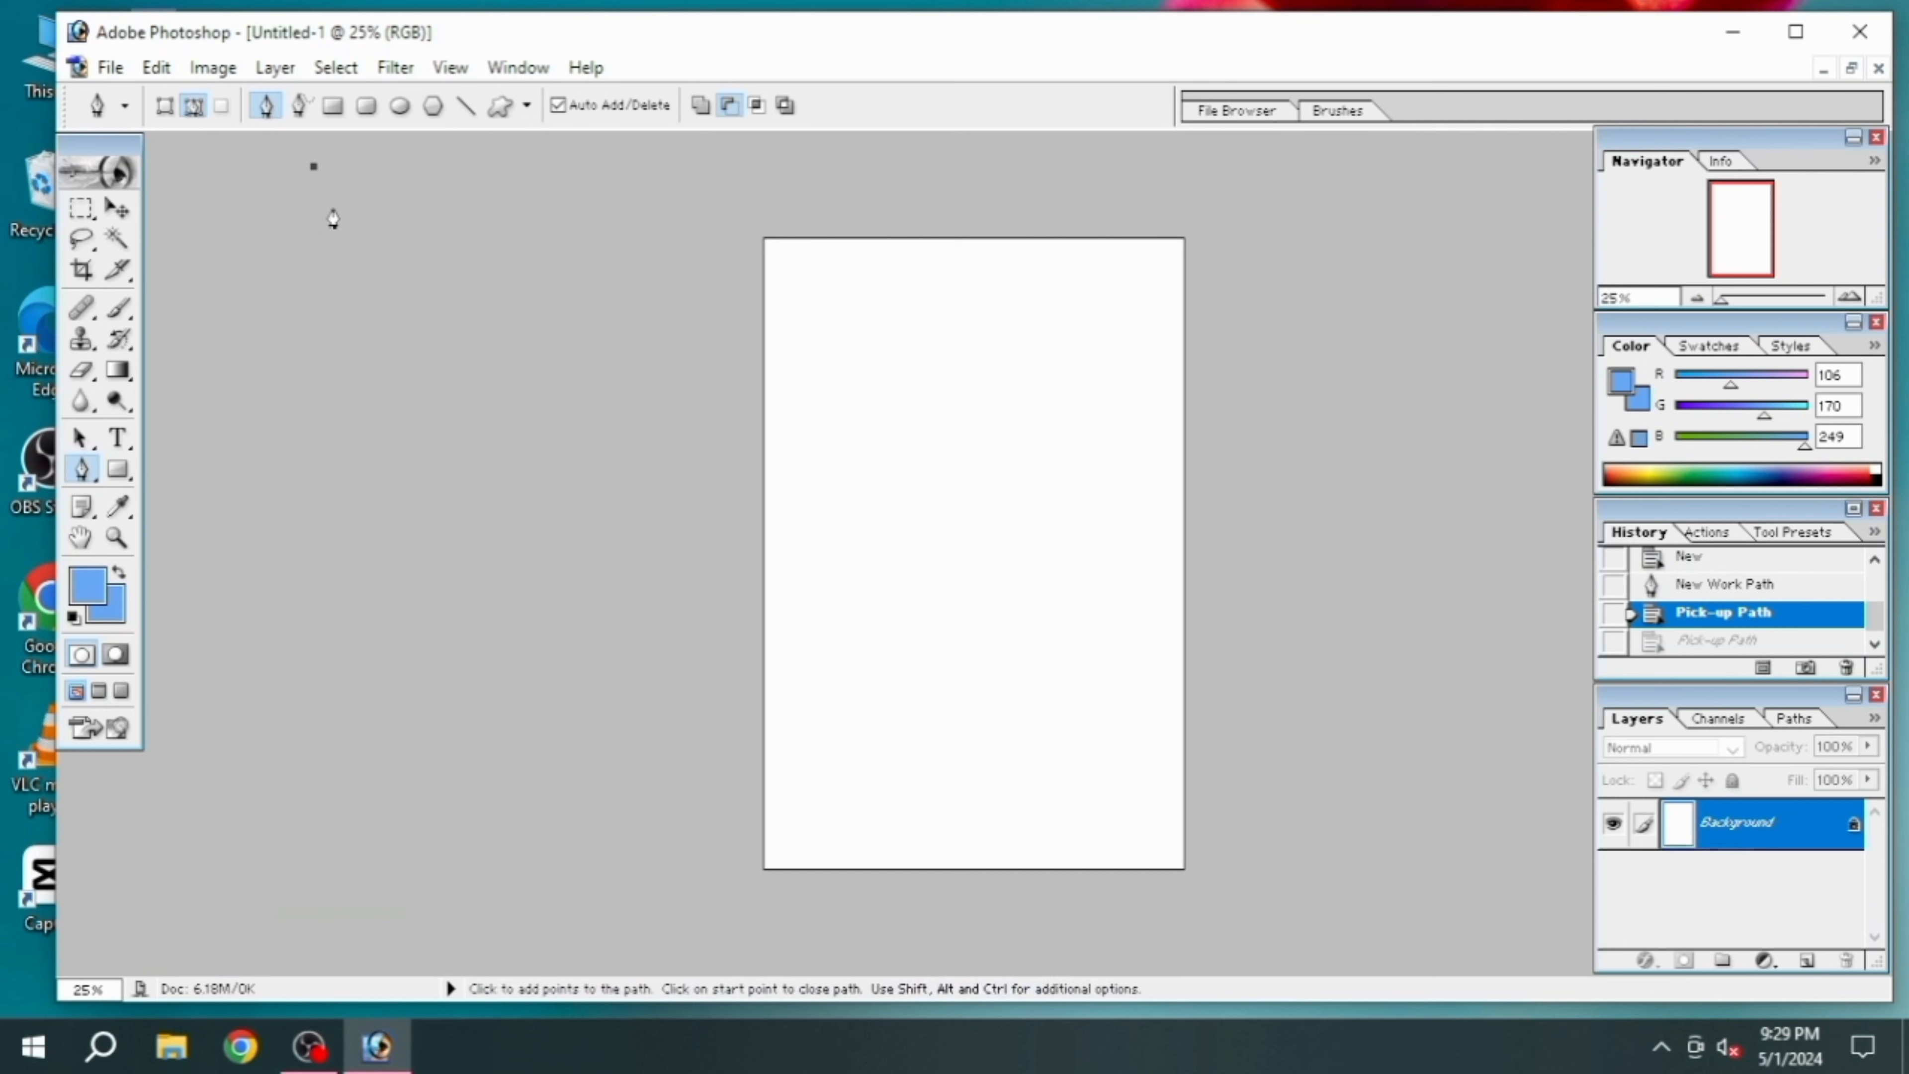
key("ctrl+alt+z")
left_click(889, 353)
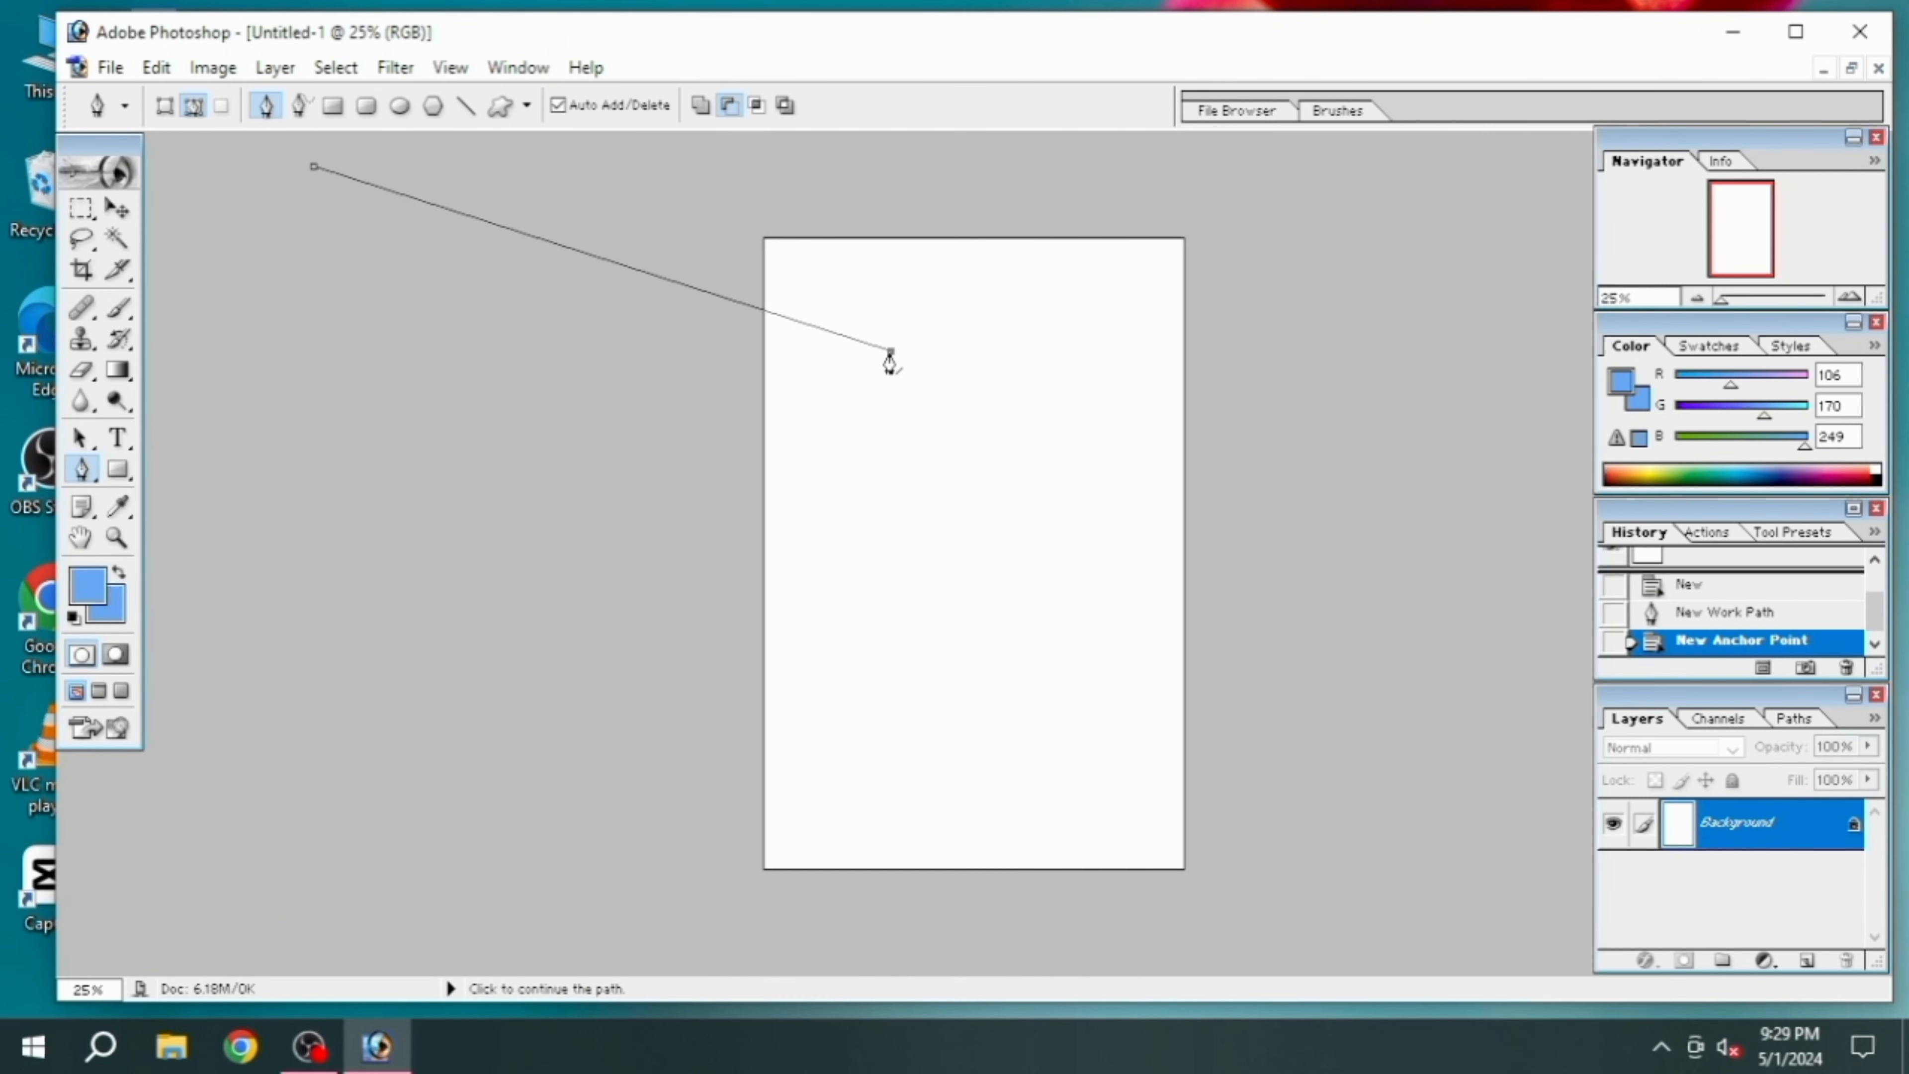
key("ctrl+z")
key("ctrl+alt+z")
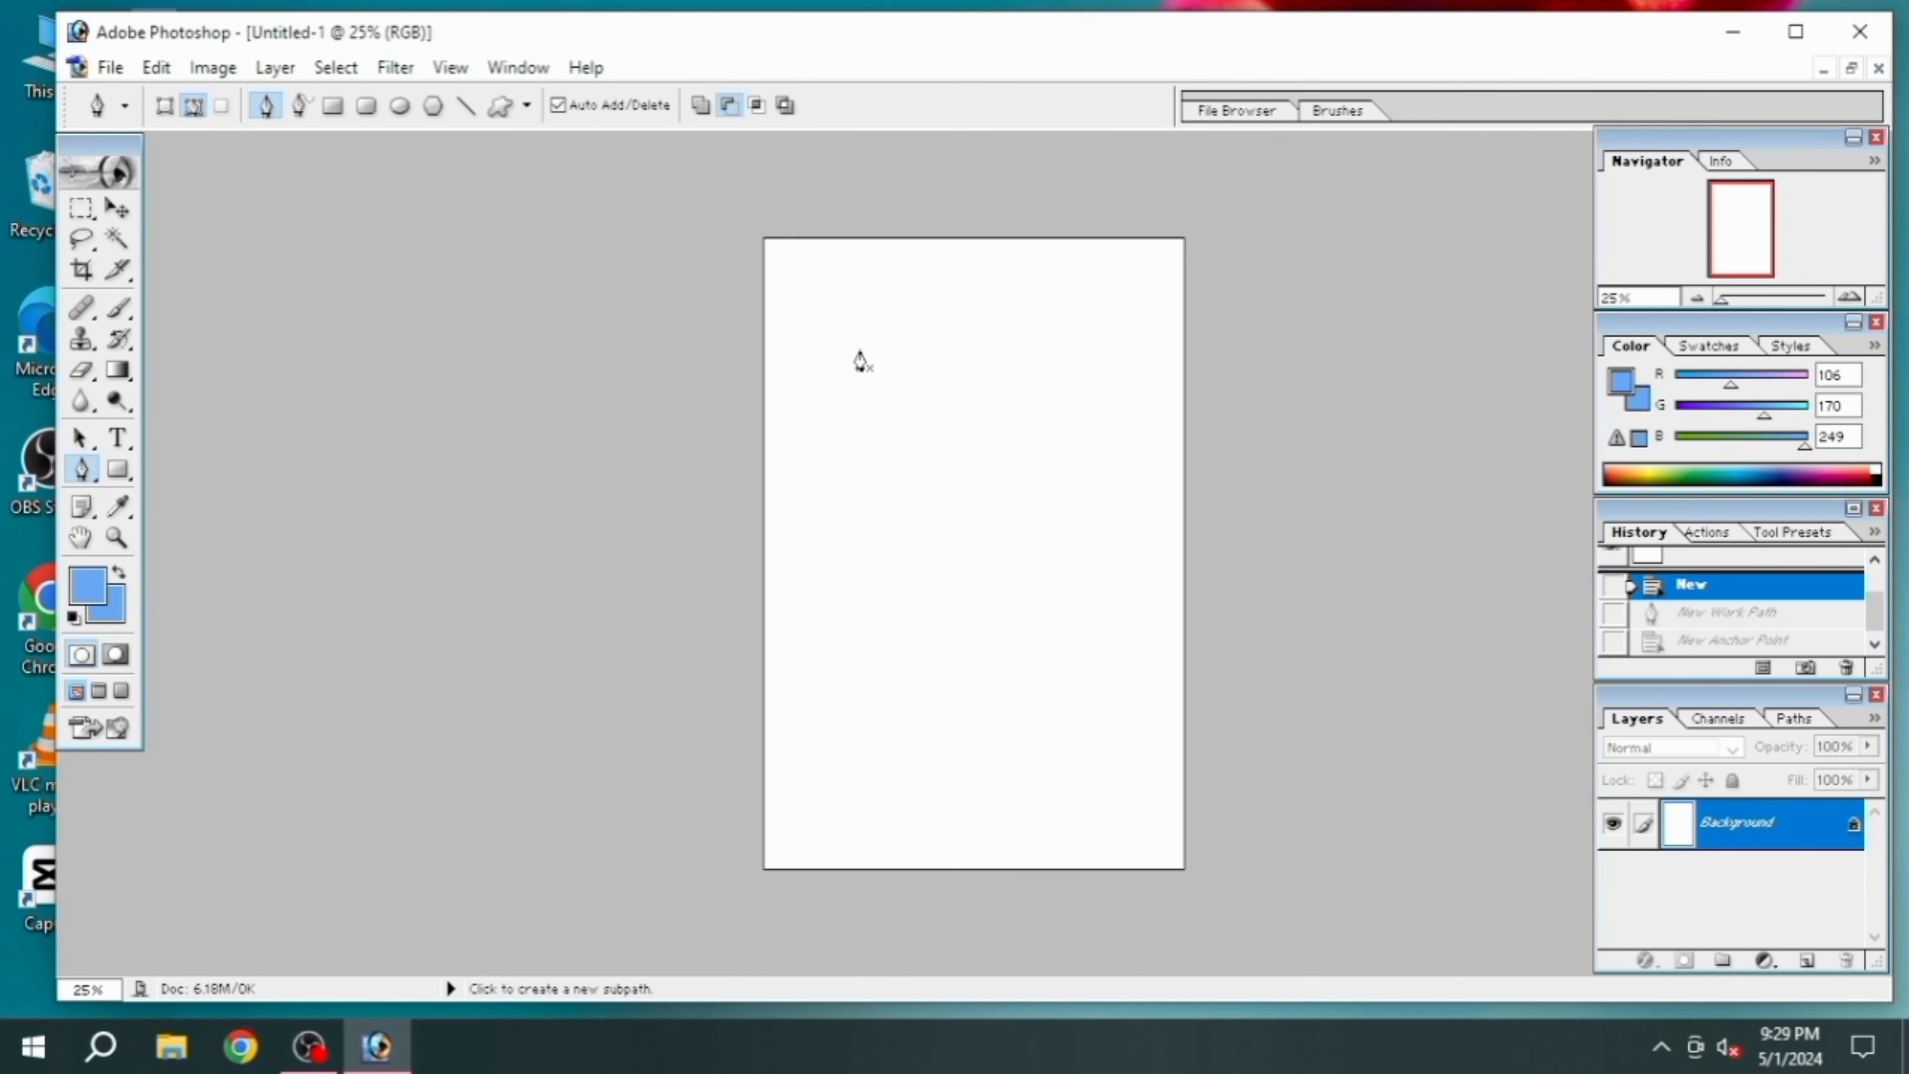
left_click(90, 442)
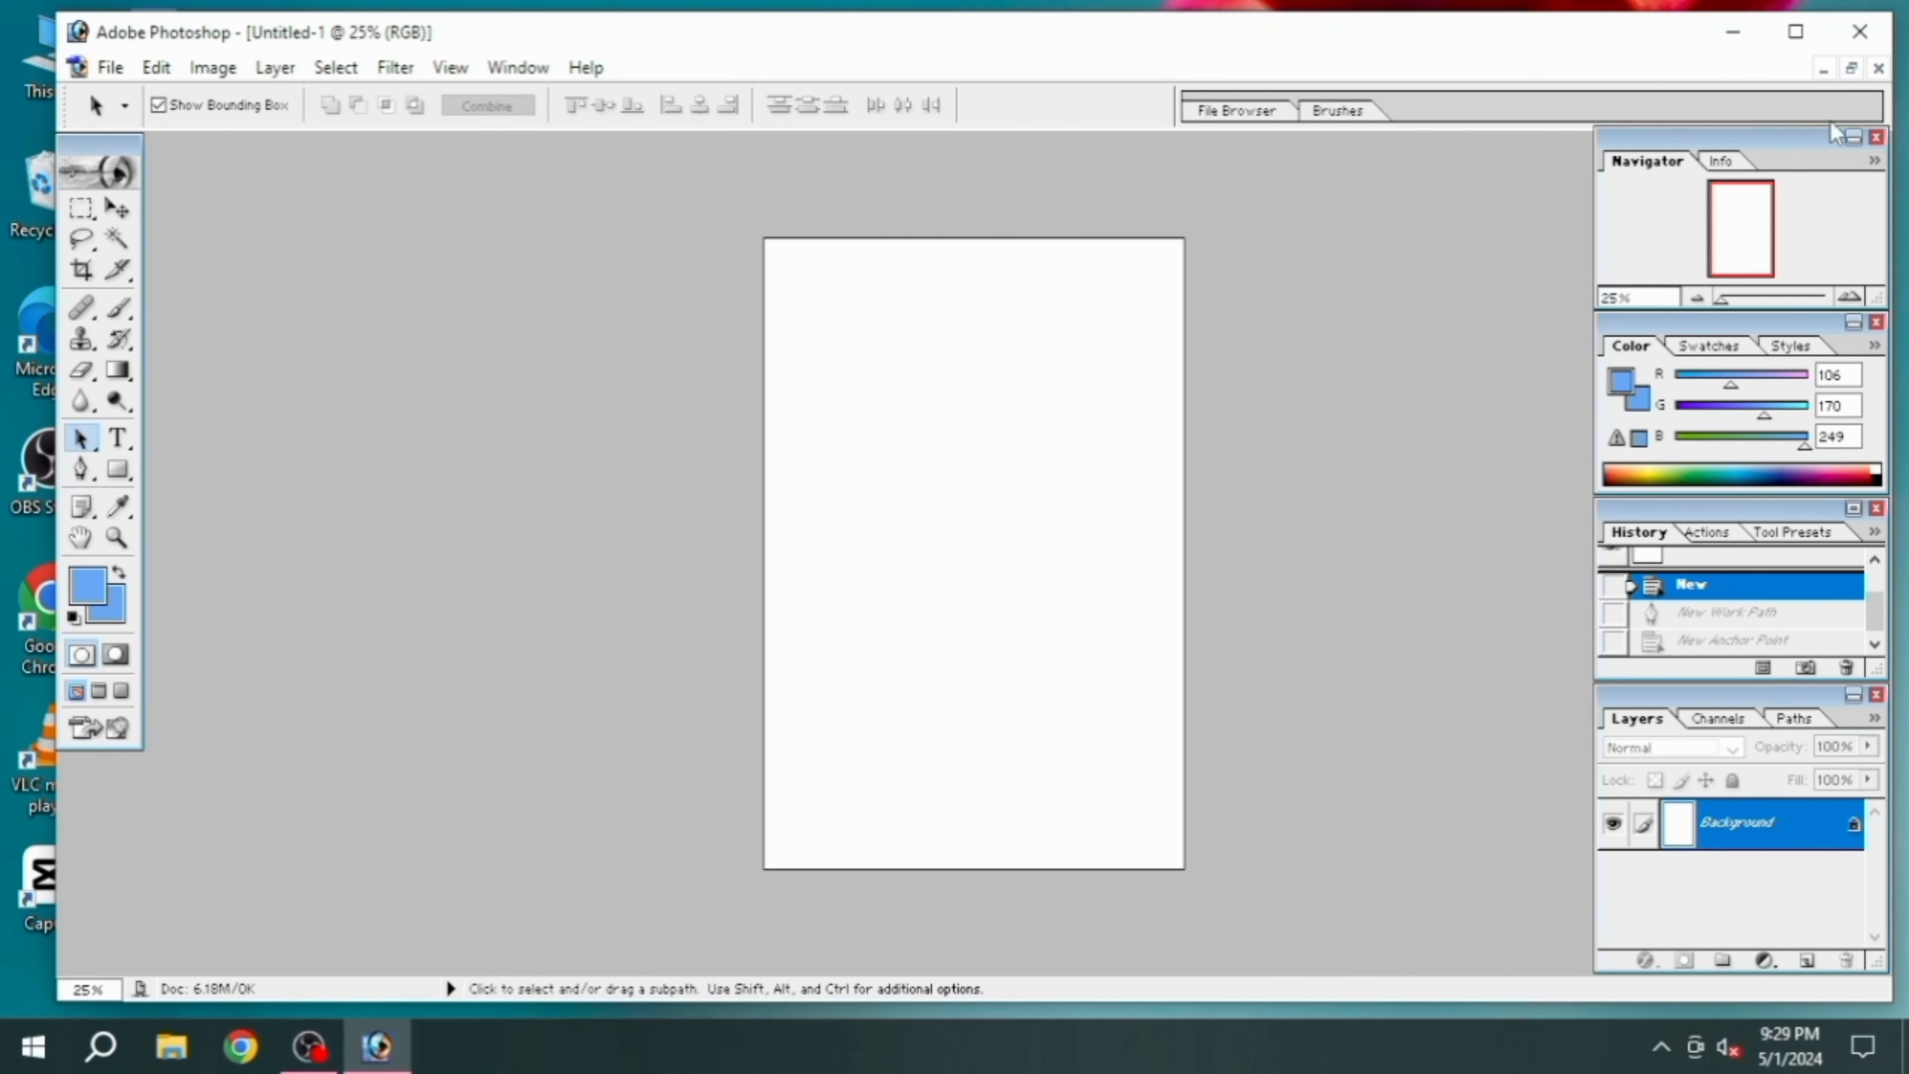
left_click(1851, 68)
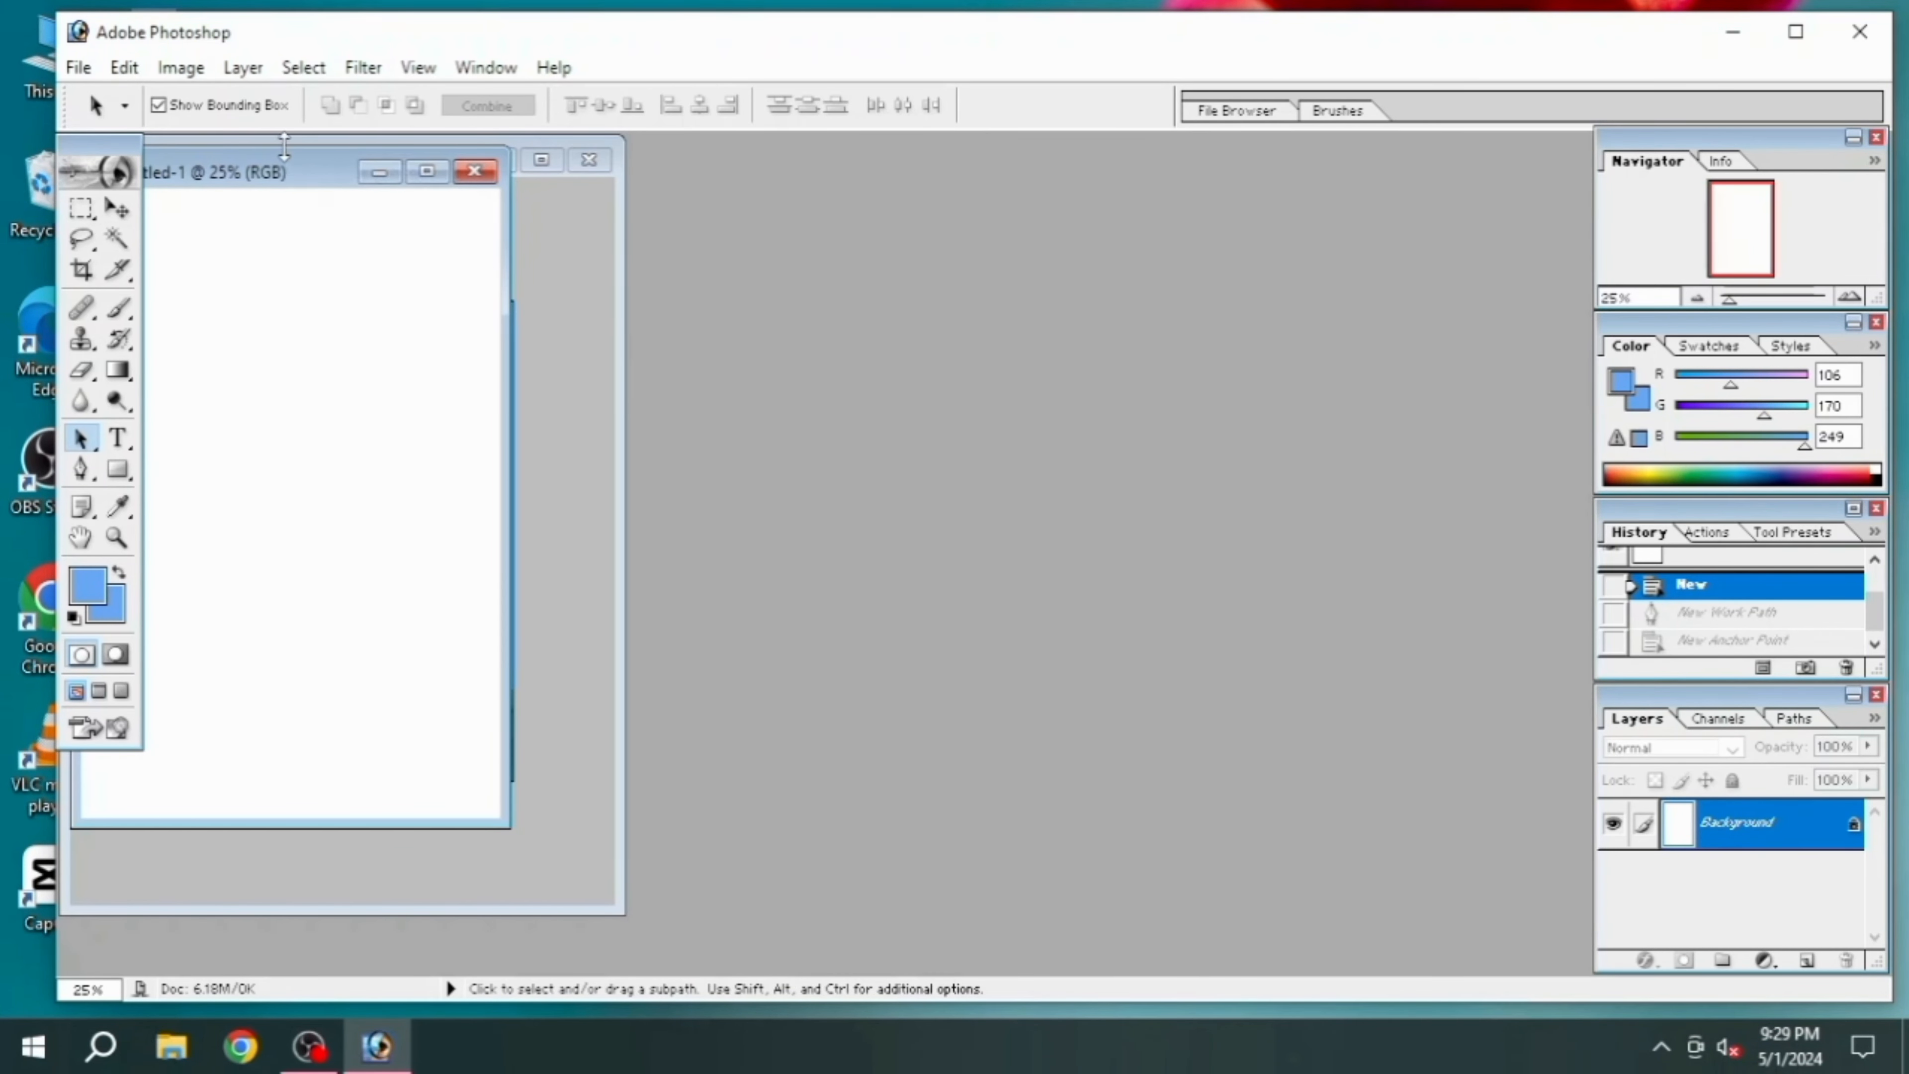
Place the blank document's window beside the portrait, with its page fitted on screen and the window widened
left_click_drag(282, 161, 1135, 214)
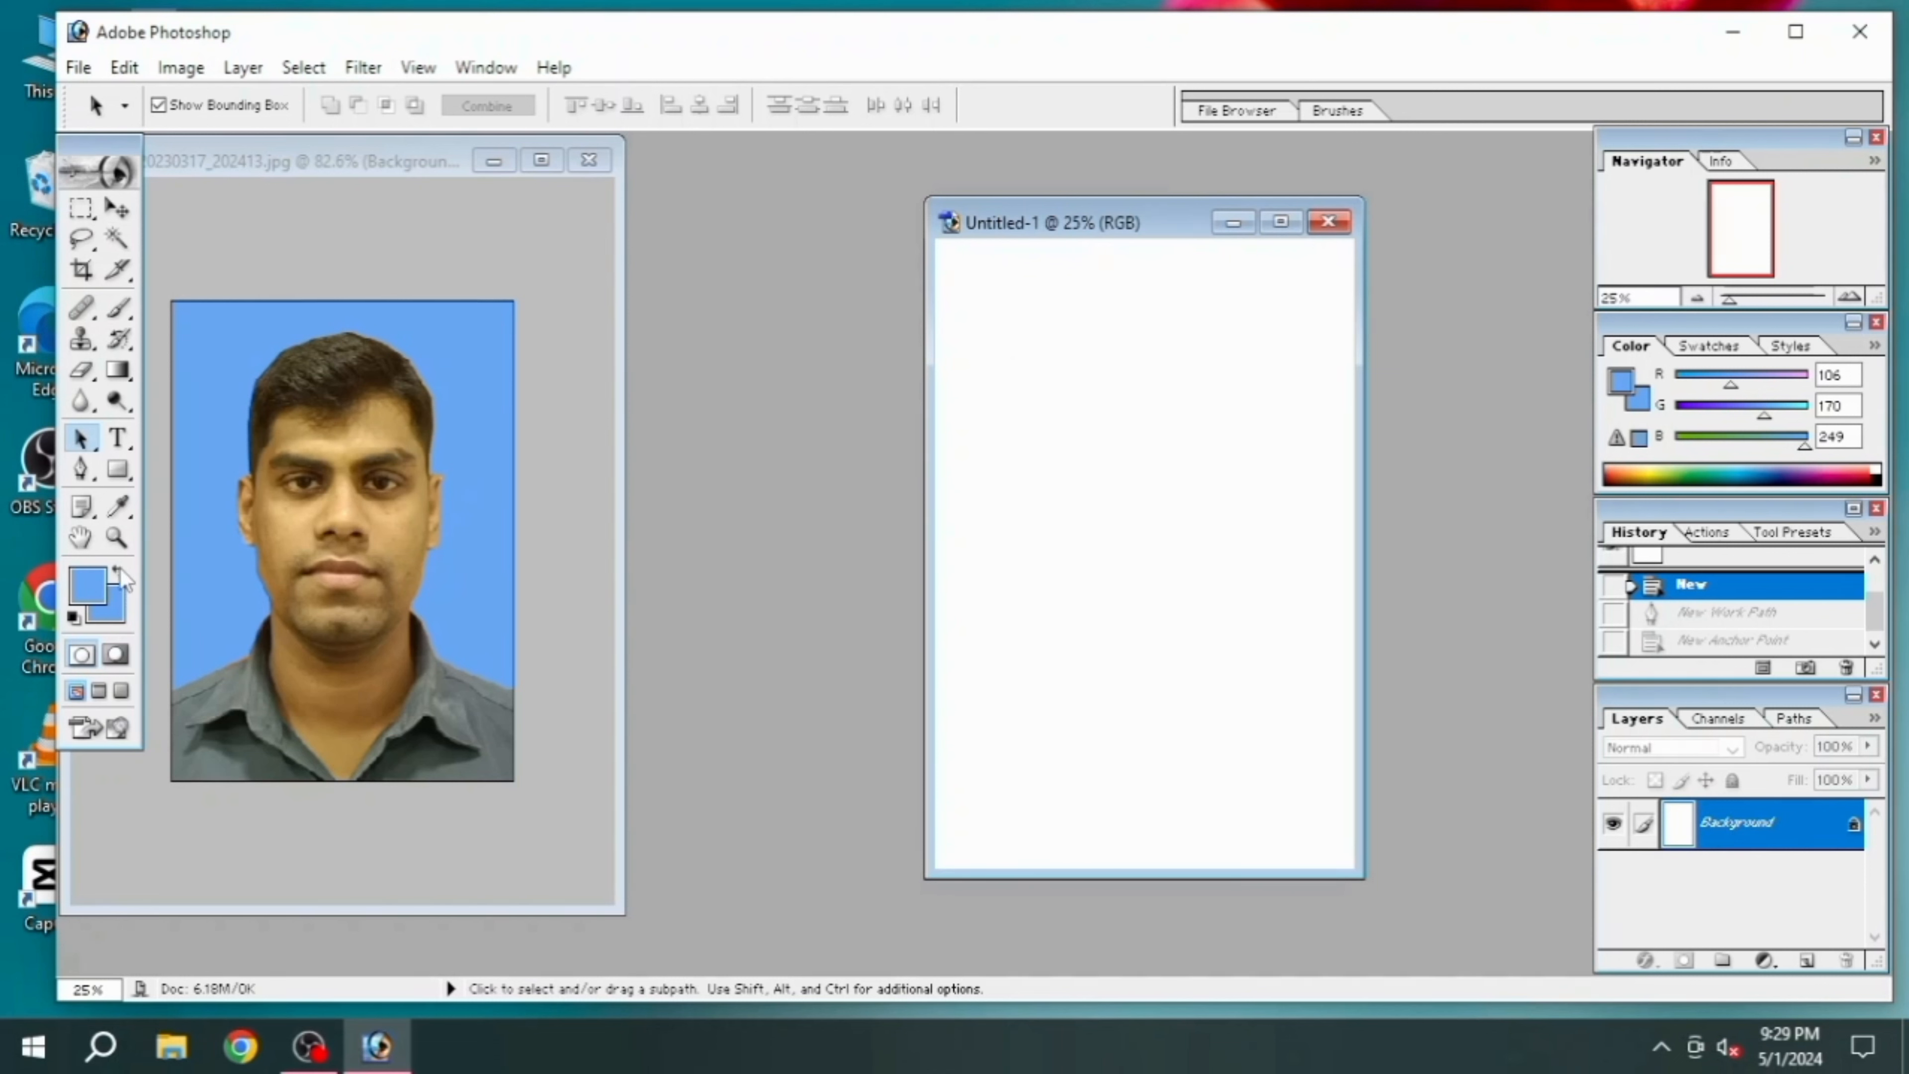
left_click(117, 539)
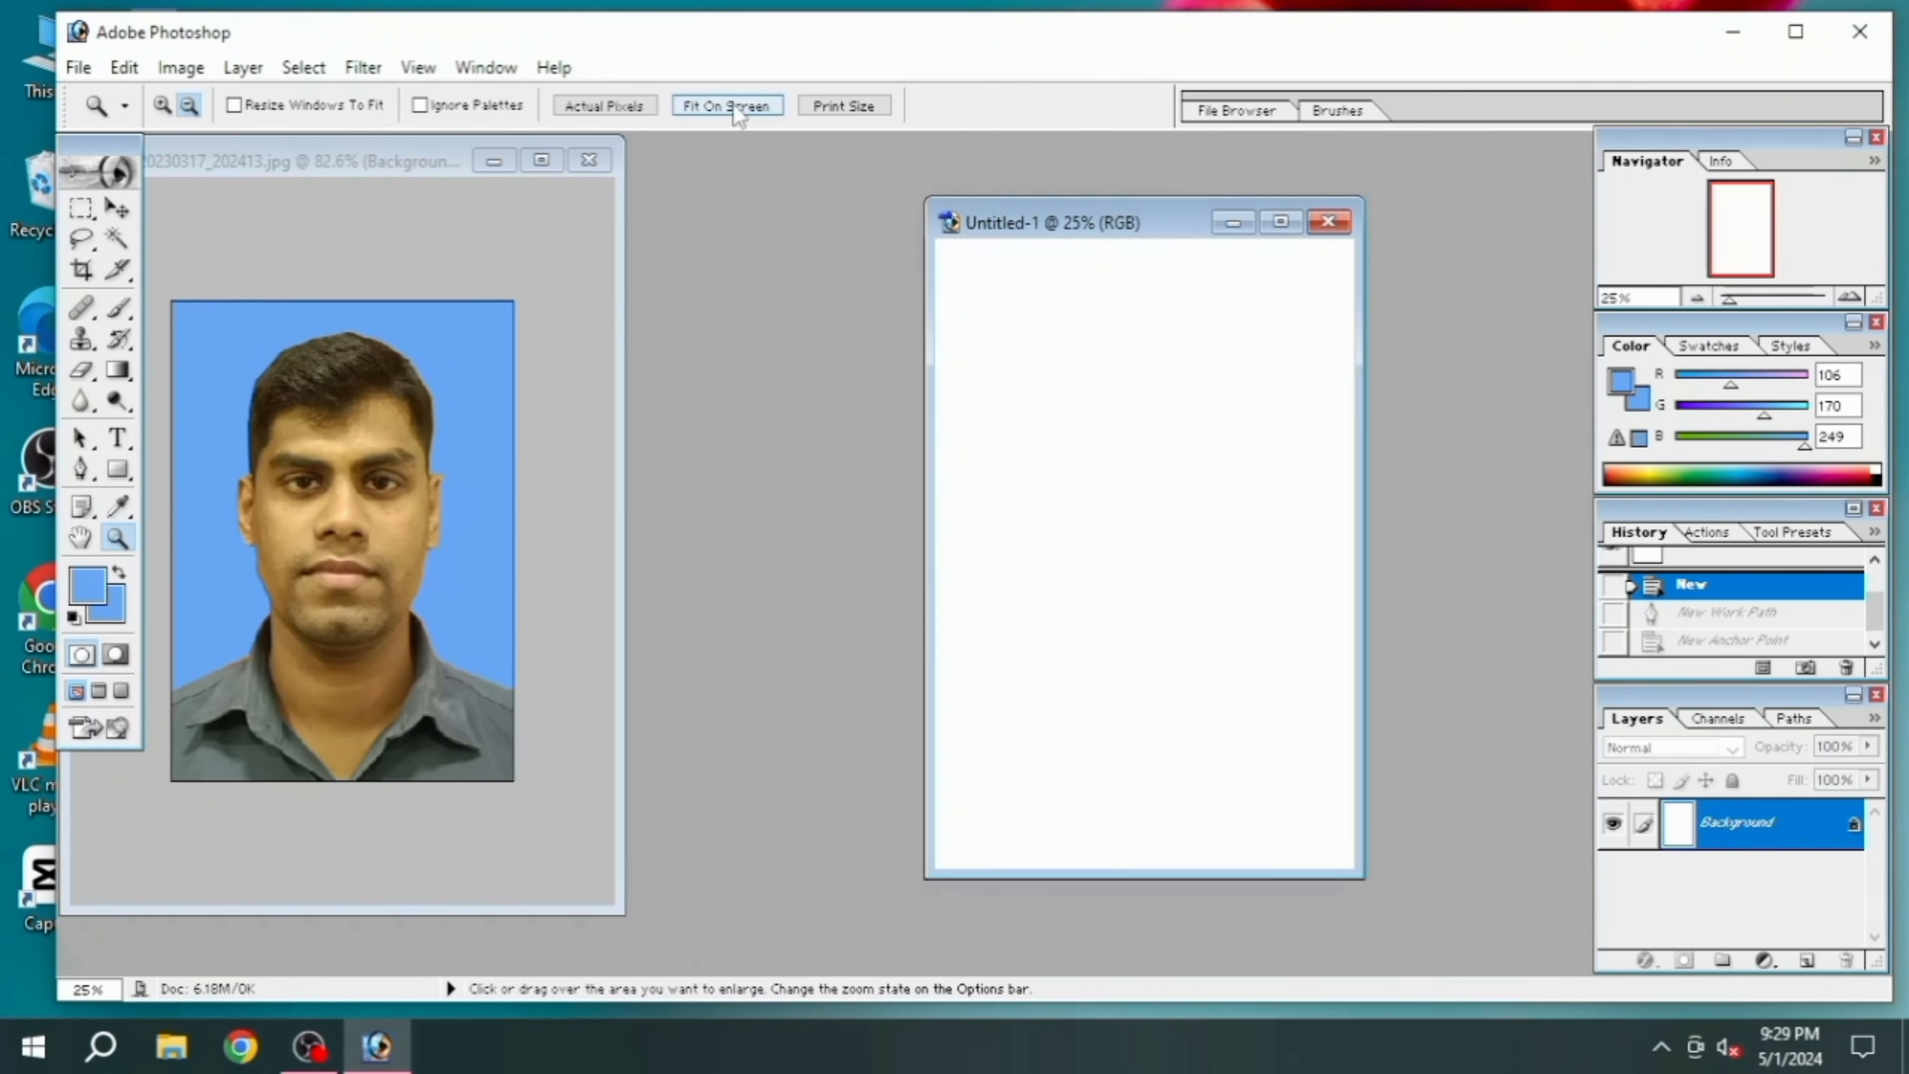
left_click(731, 119)
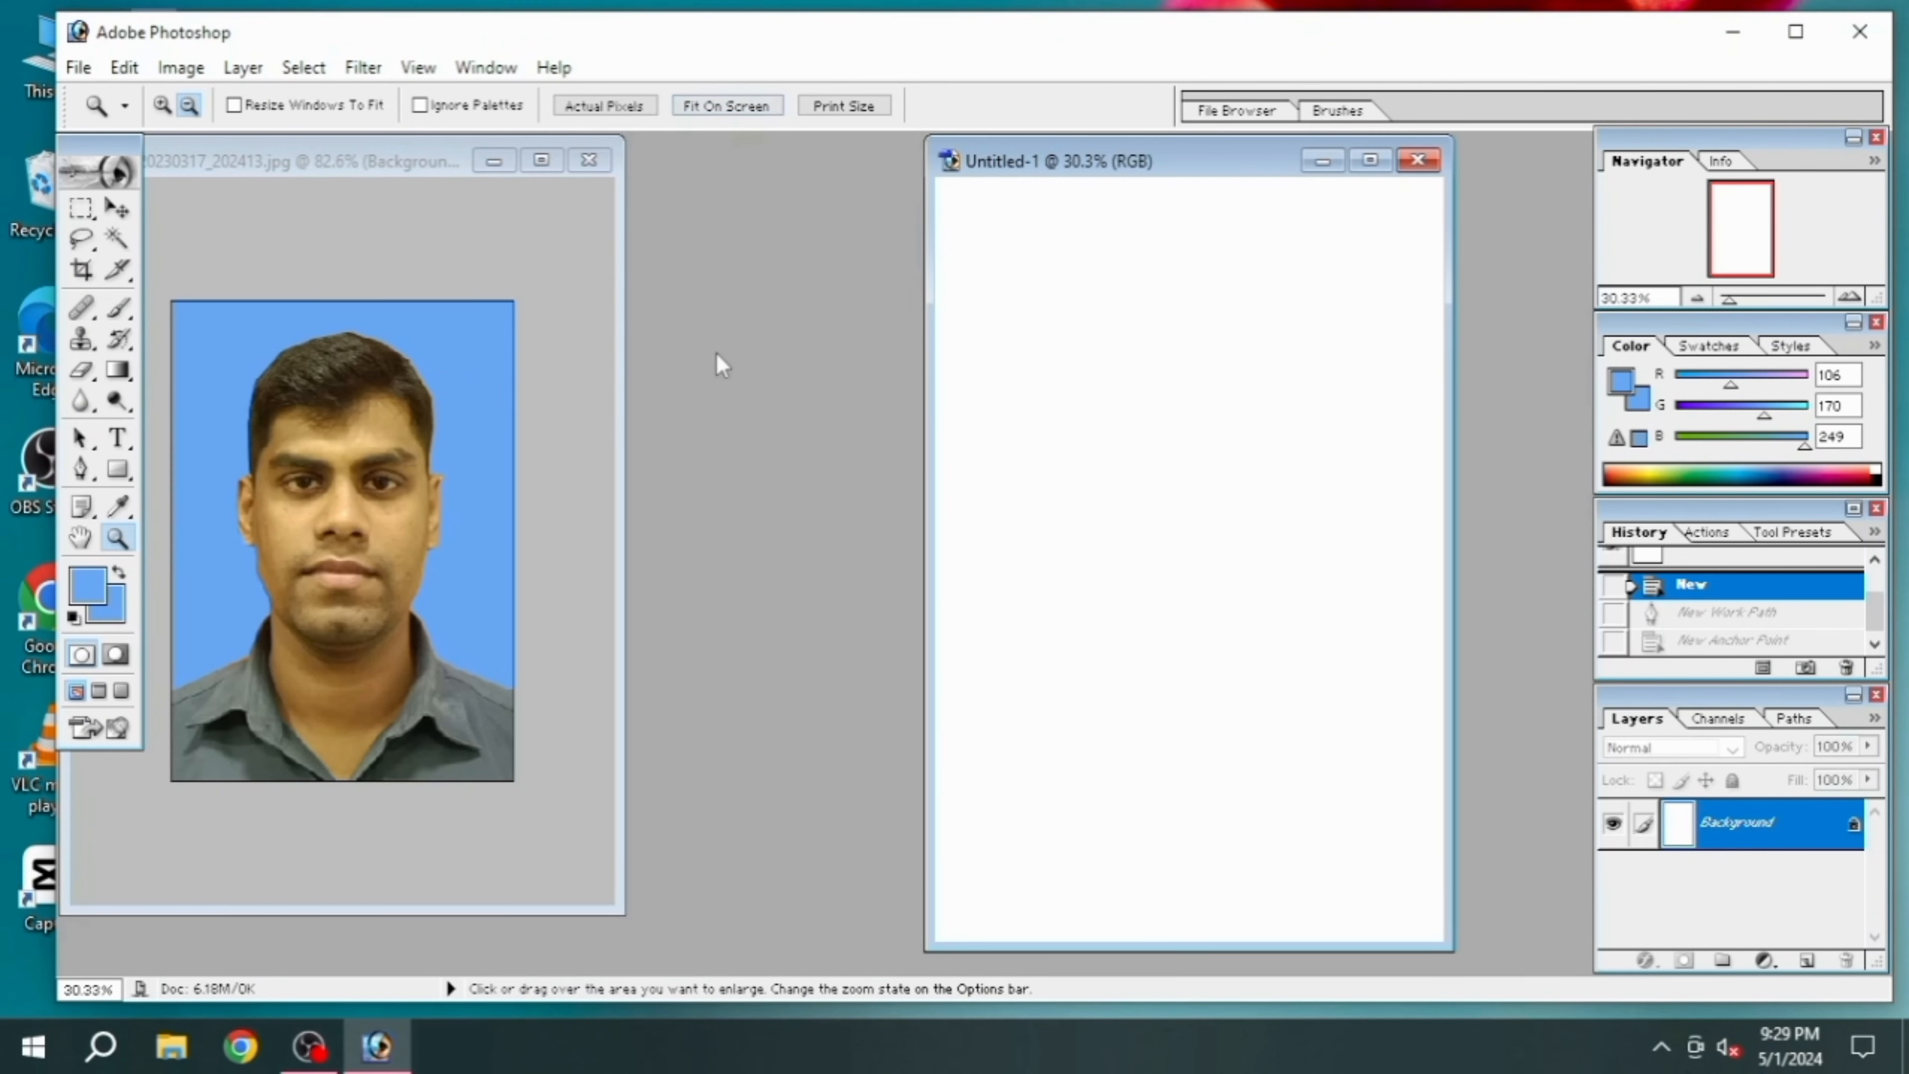
key("alt")
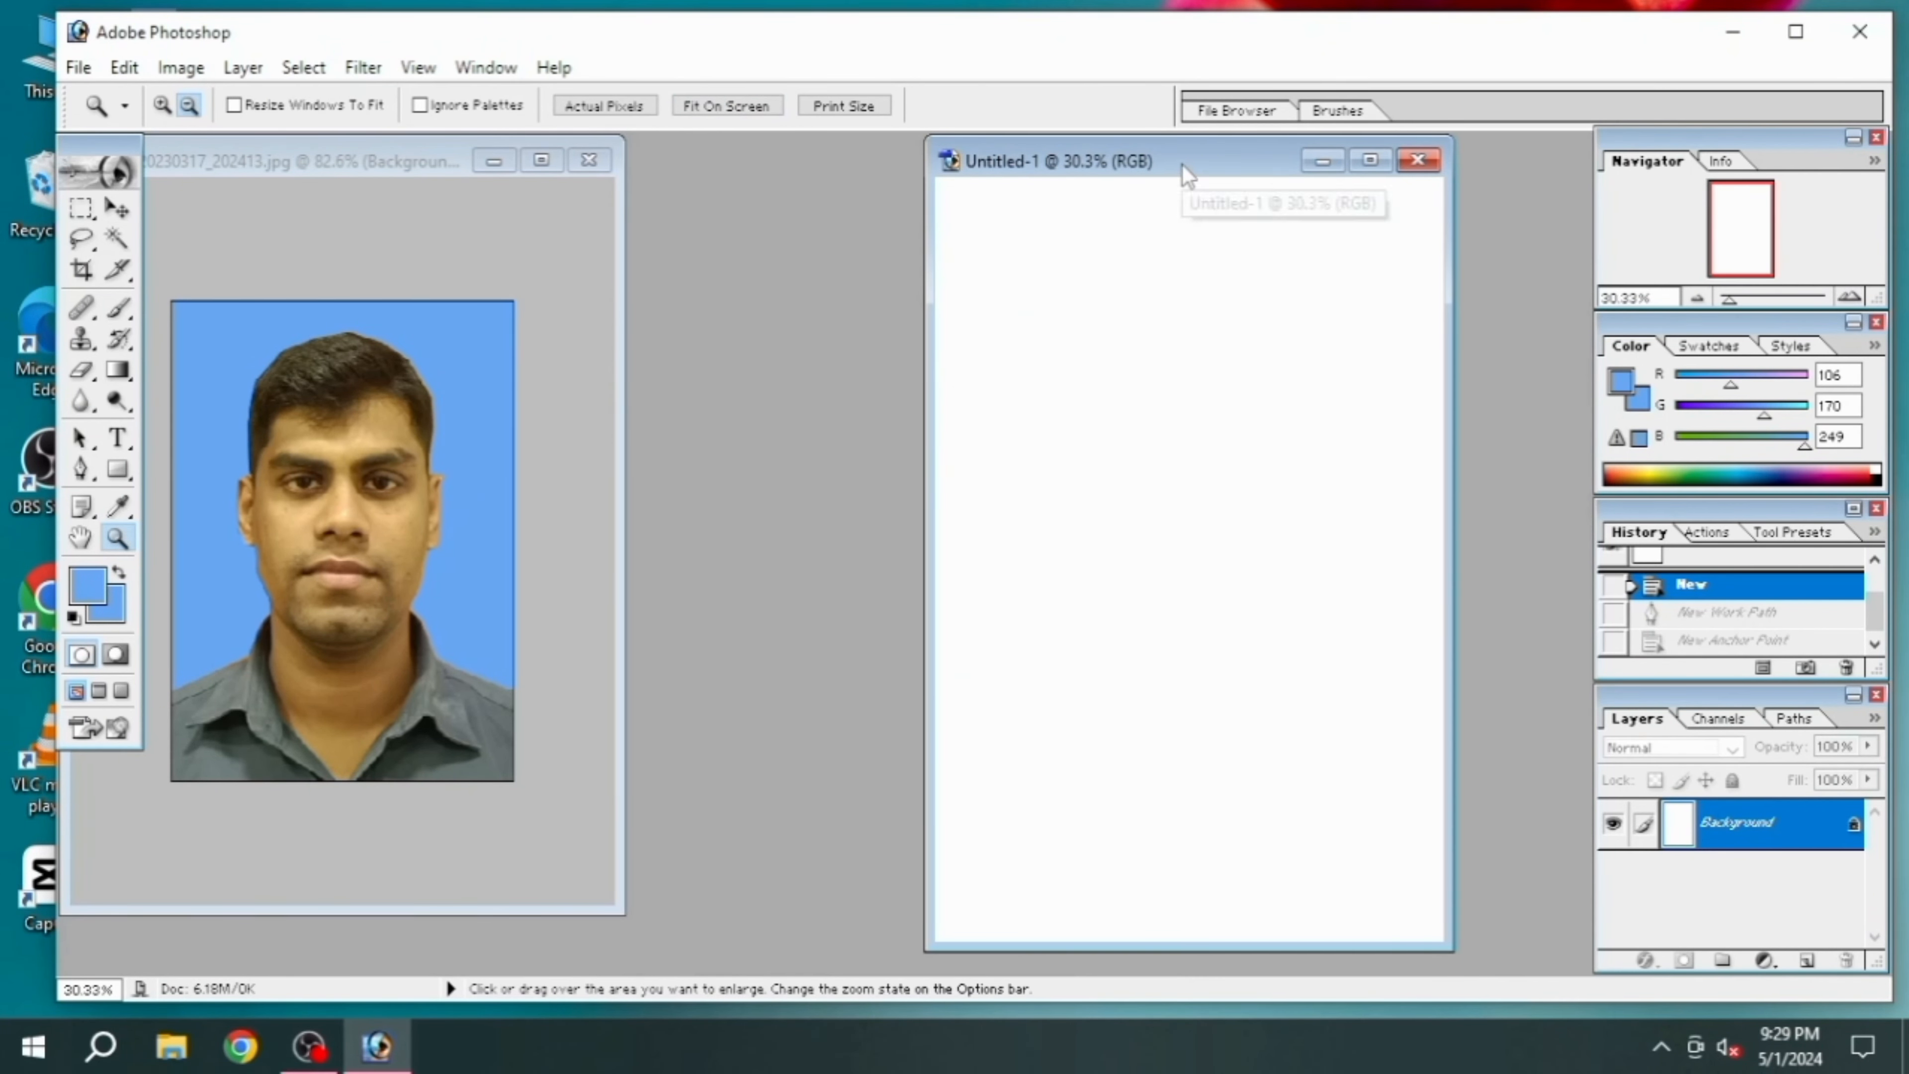
left_click_drag(1175, 170, 1198, 170)
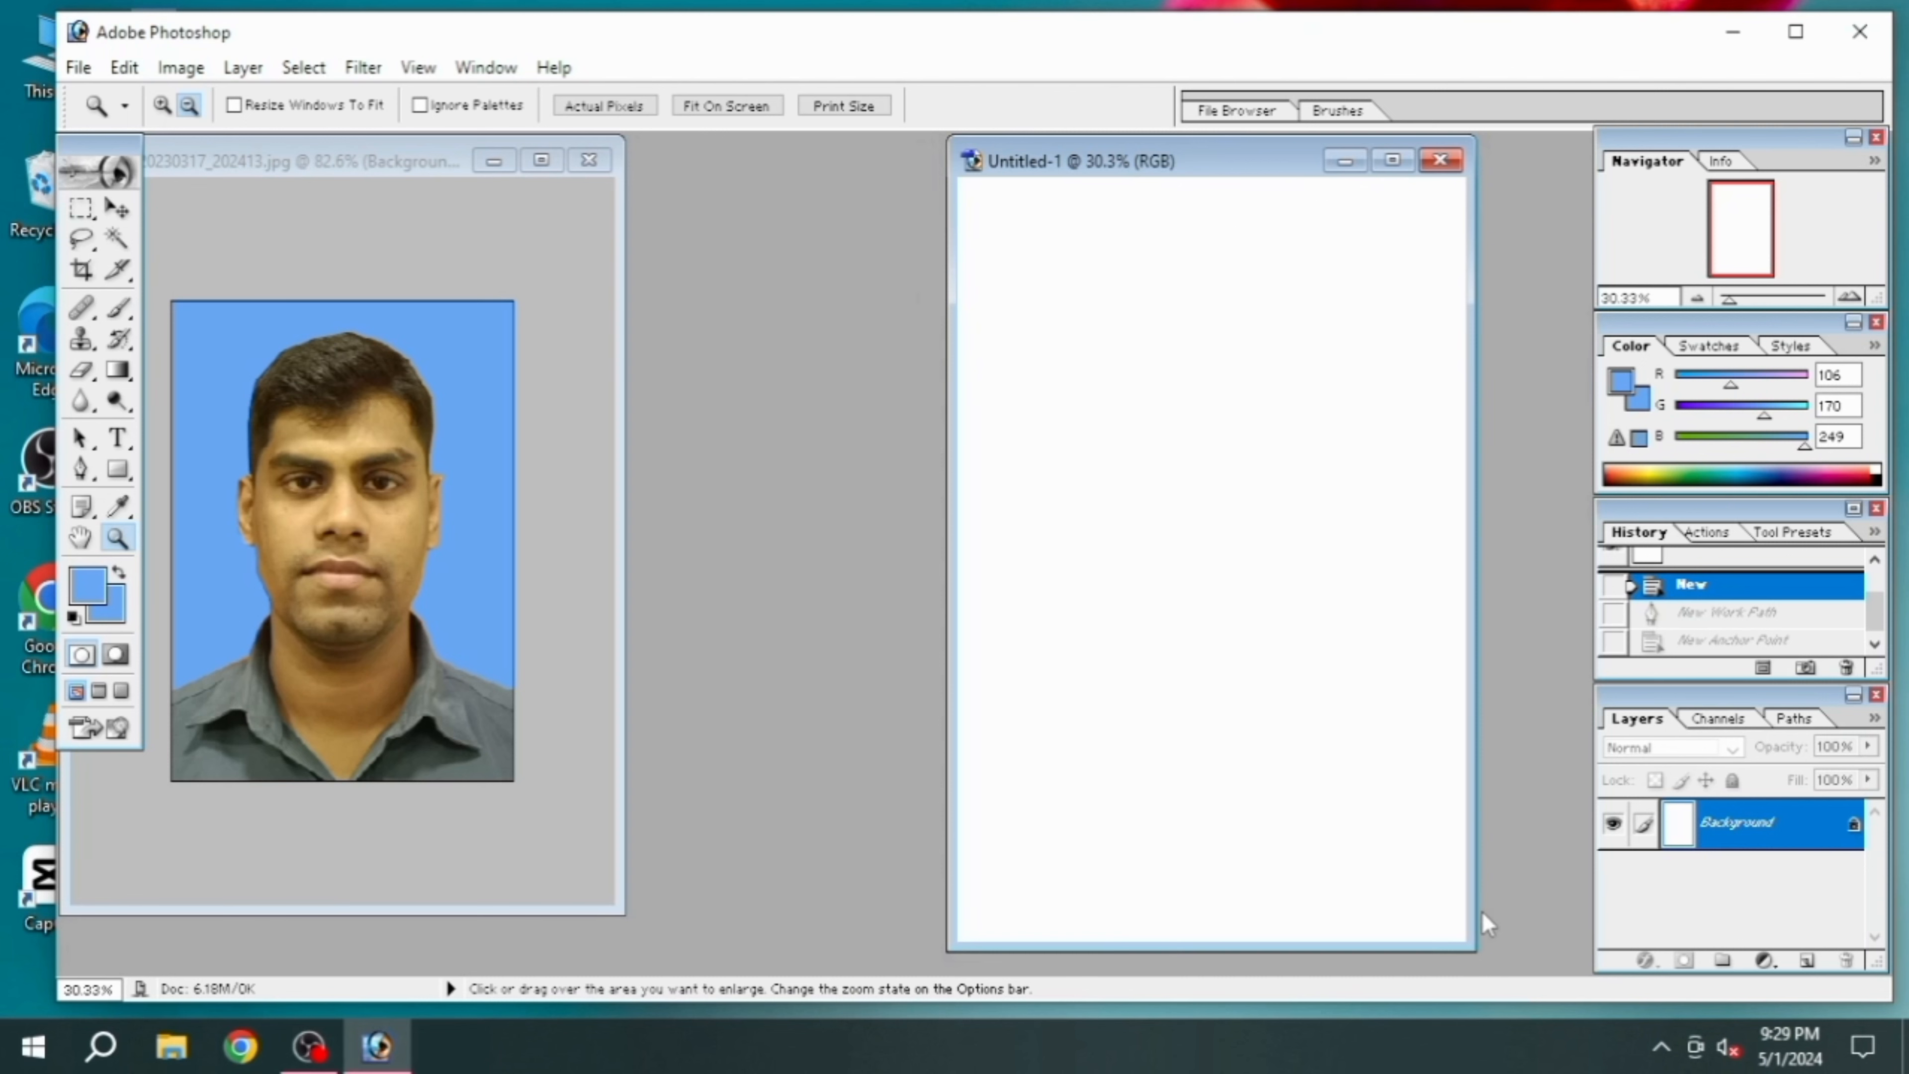
left_click_drag(1474, 923, 1596, 923)
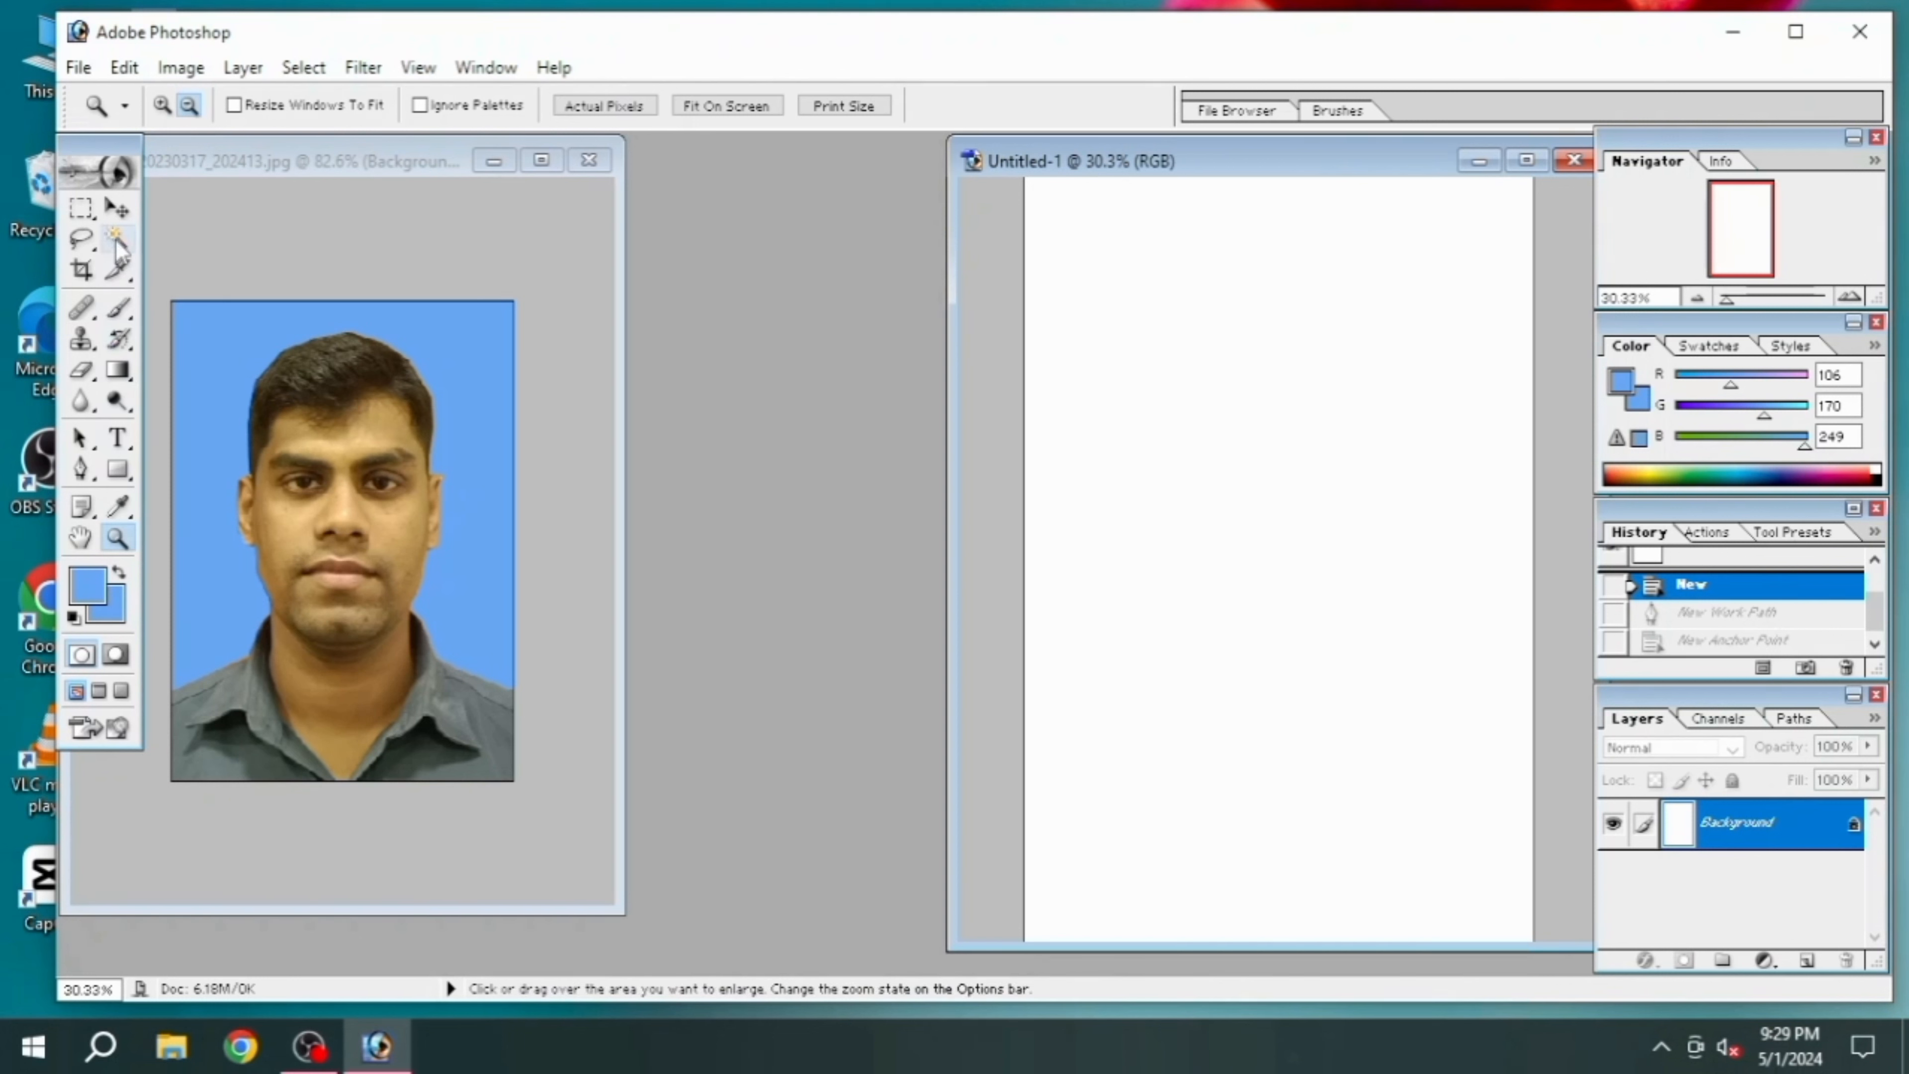
Copy the portrait's image layer into the blank 4 x 6 document with the Move tool, placing it near the page's middle
left_click(117, 210)
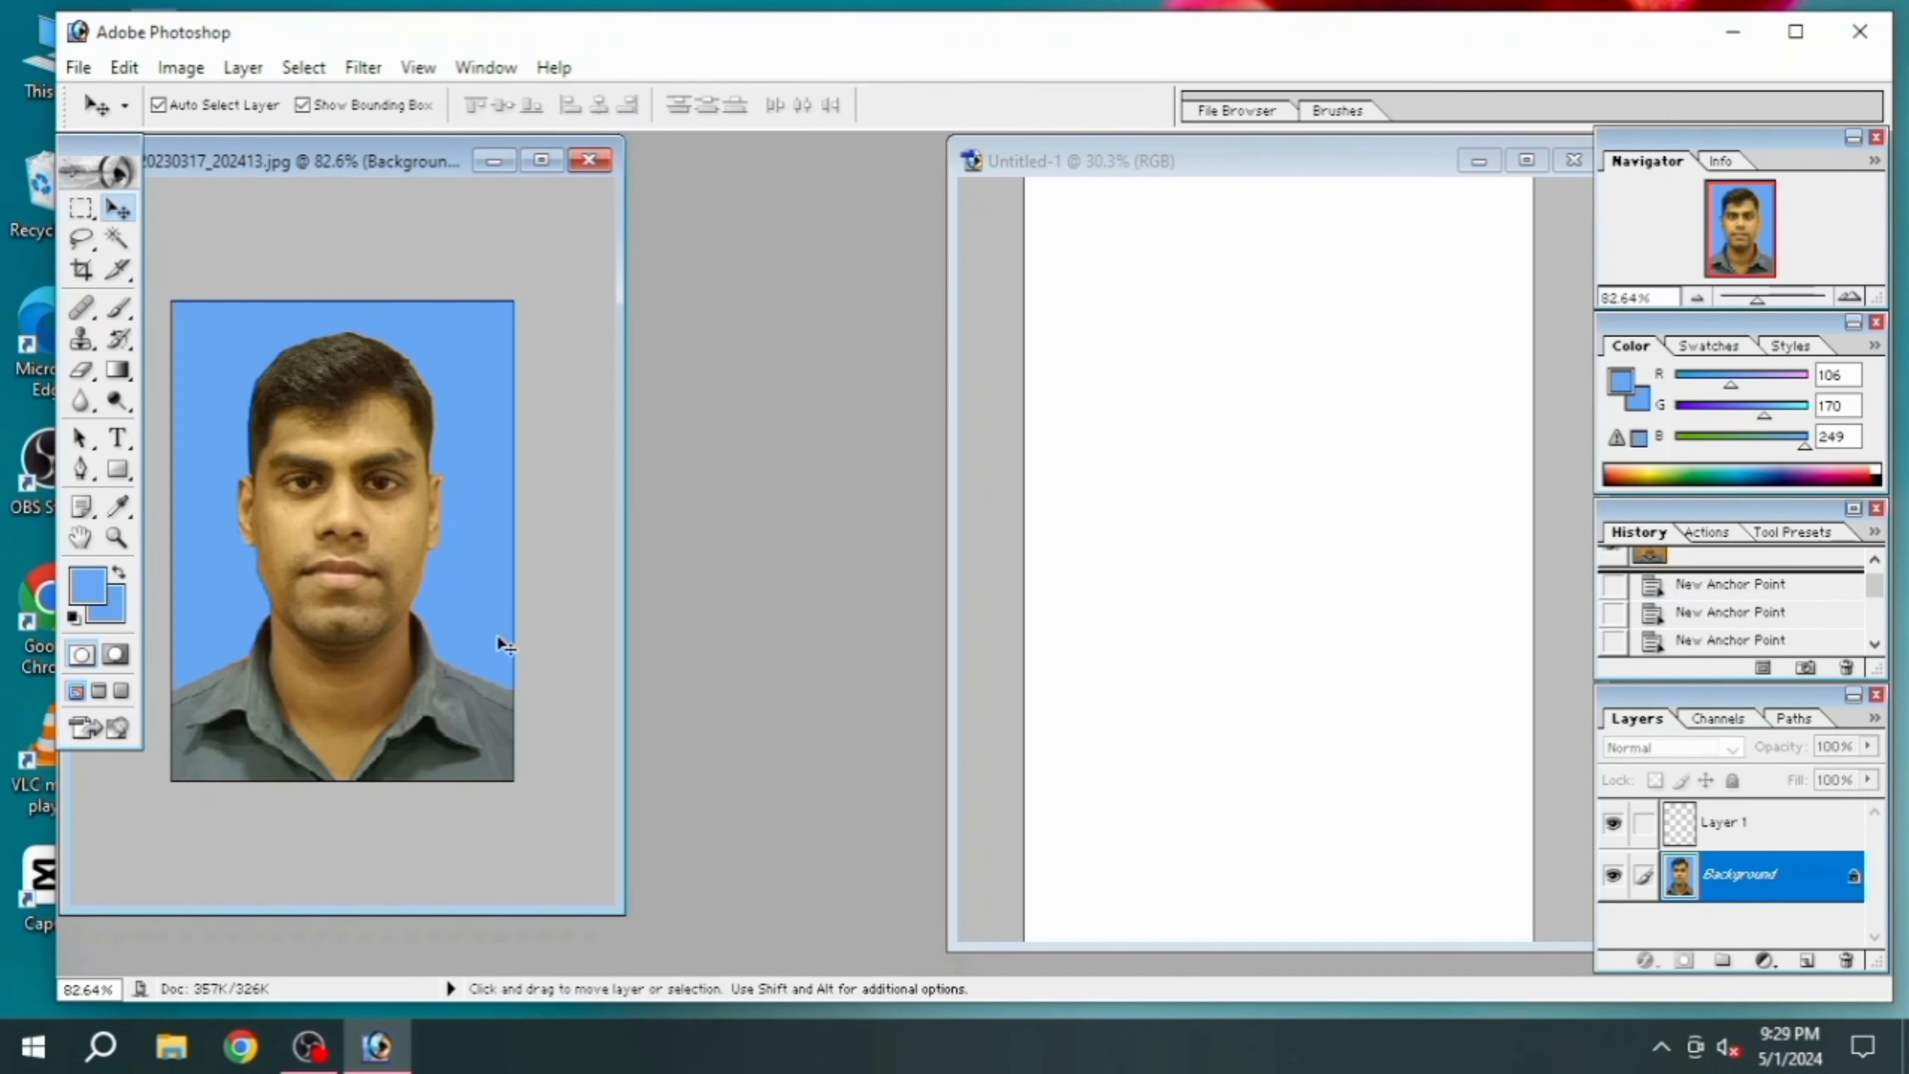
left_click_drag(406, 557, 1219, 540)
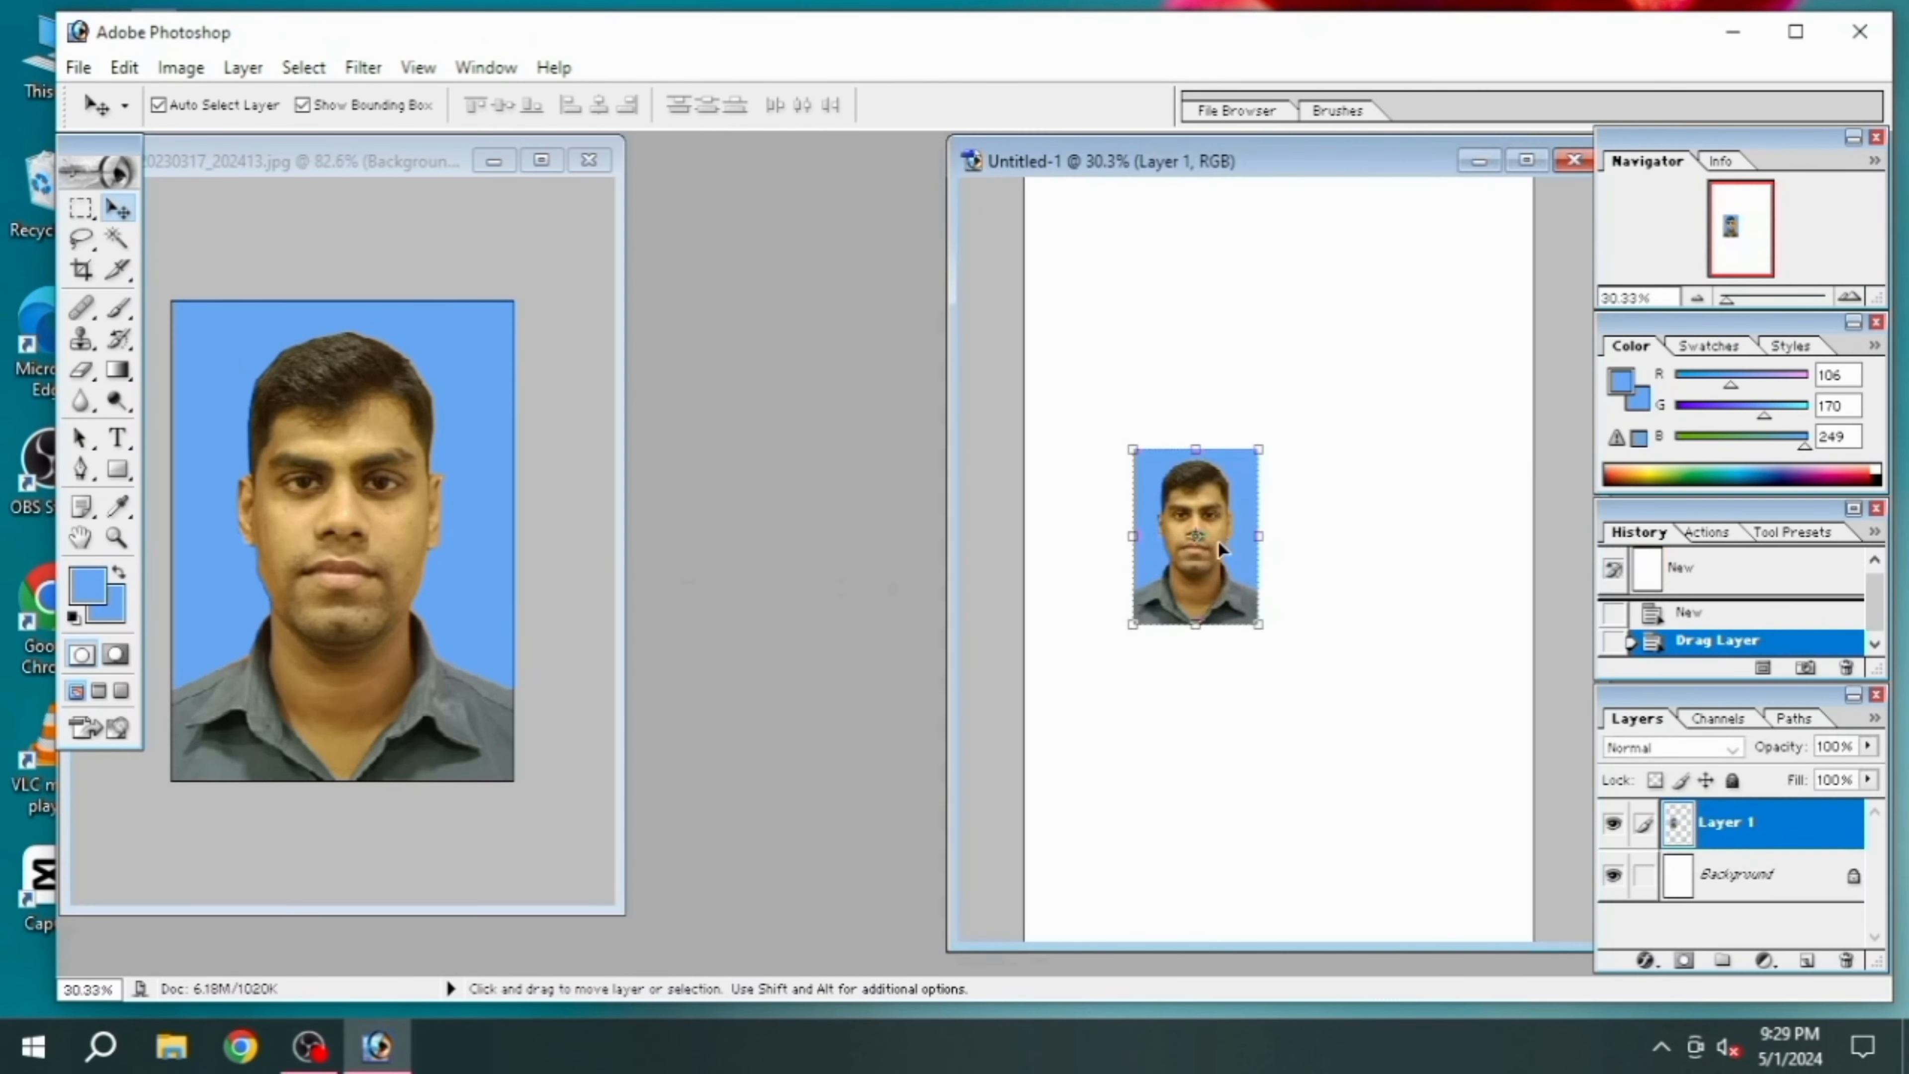
Move the portrait to the page's upper-left corner and duplicate it twice to its right, forming a top row of three photos
left_click_drag(1184, 613, 1116, 356)
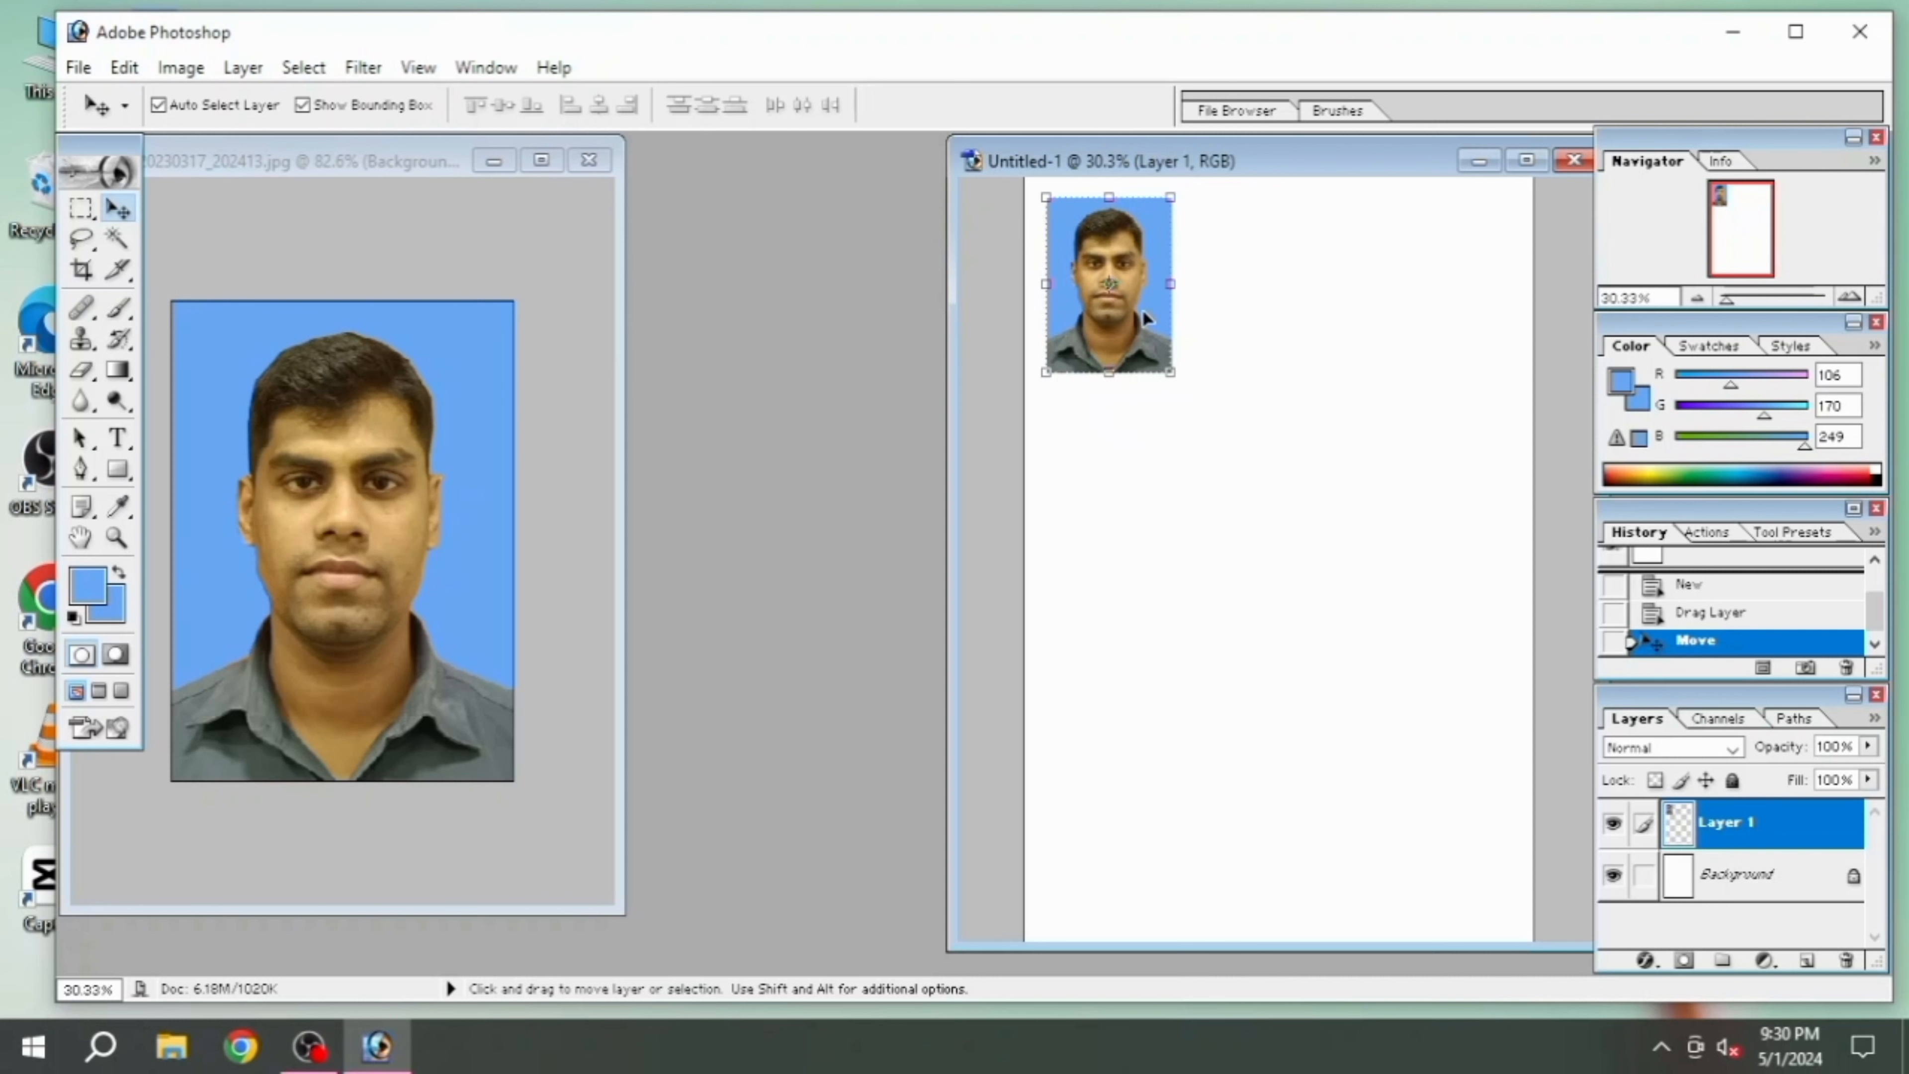
left_click_drag(1134, 302, 1278, 303)
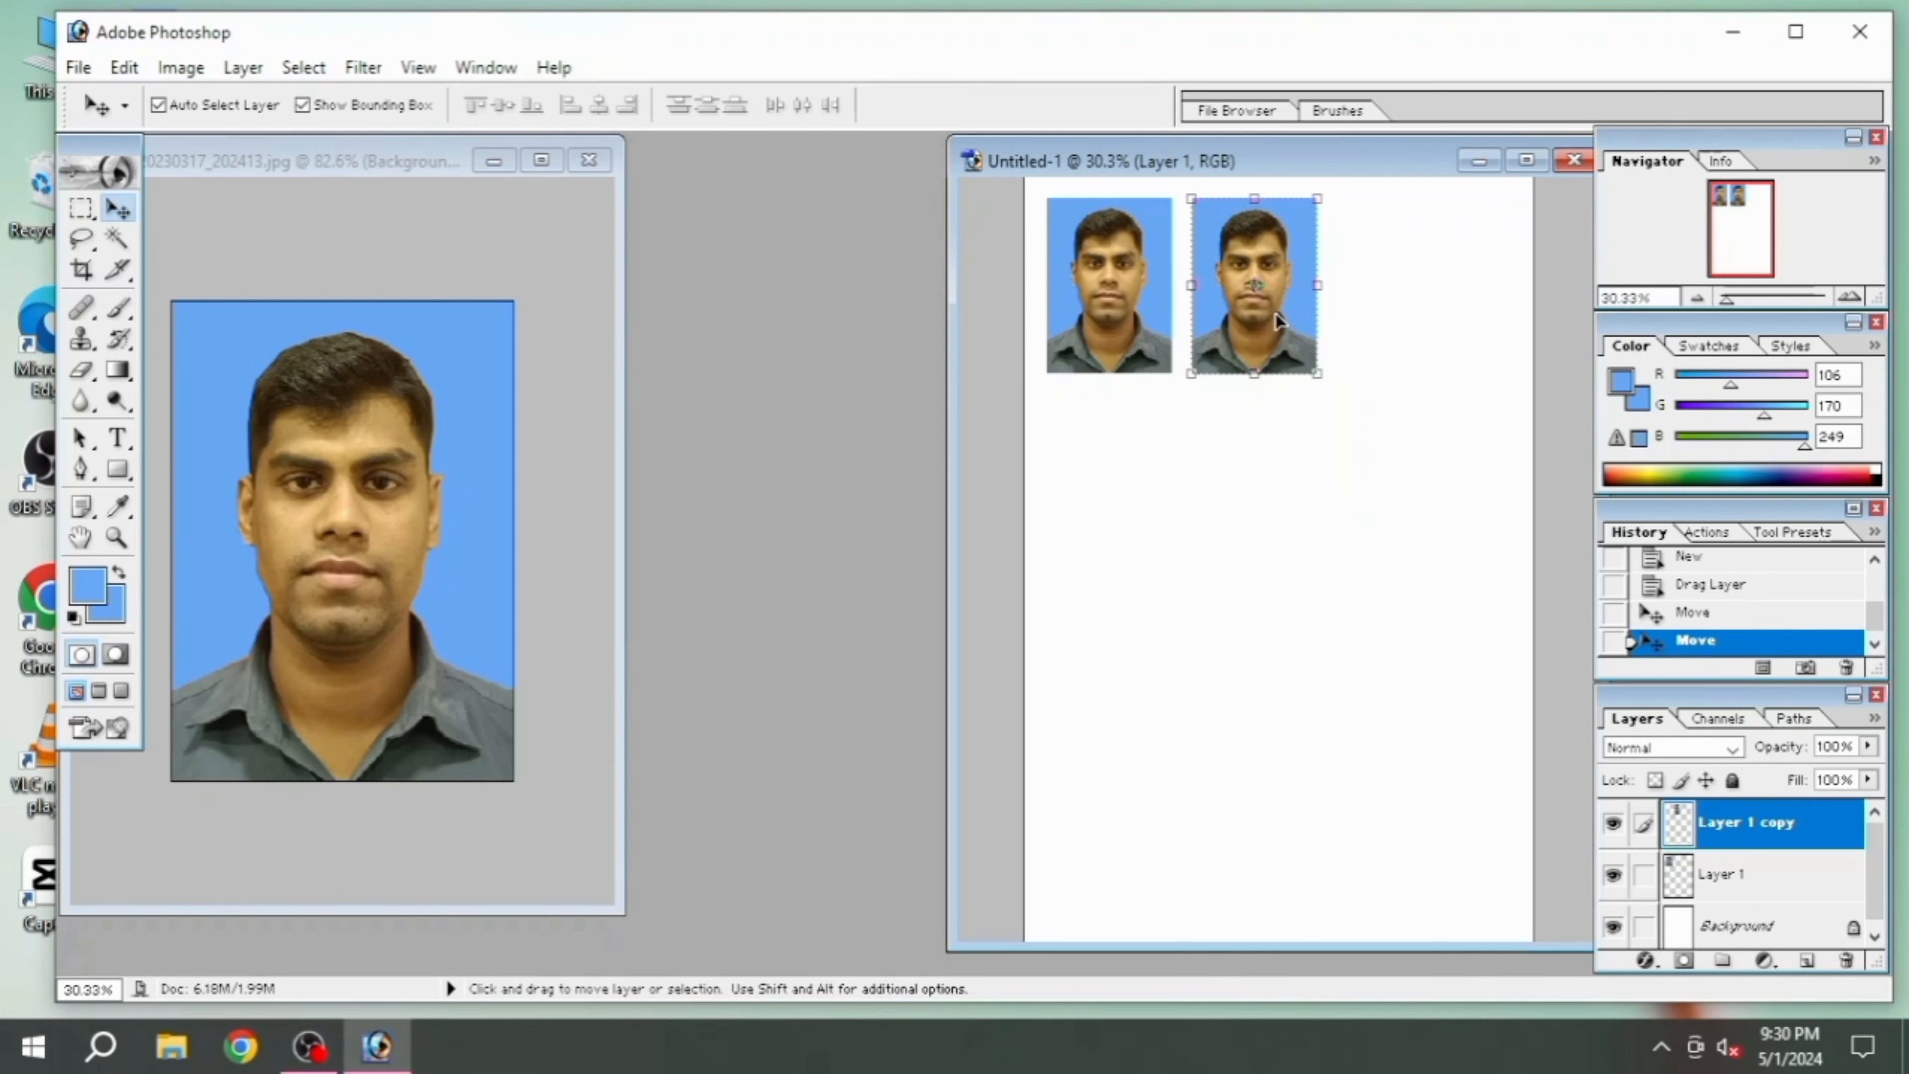
left_click_drag(1277, 314, 1432, 313)
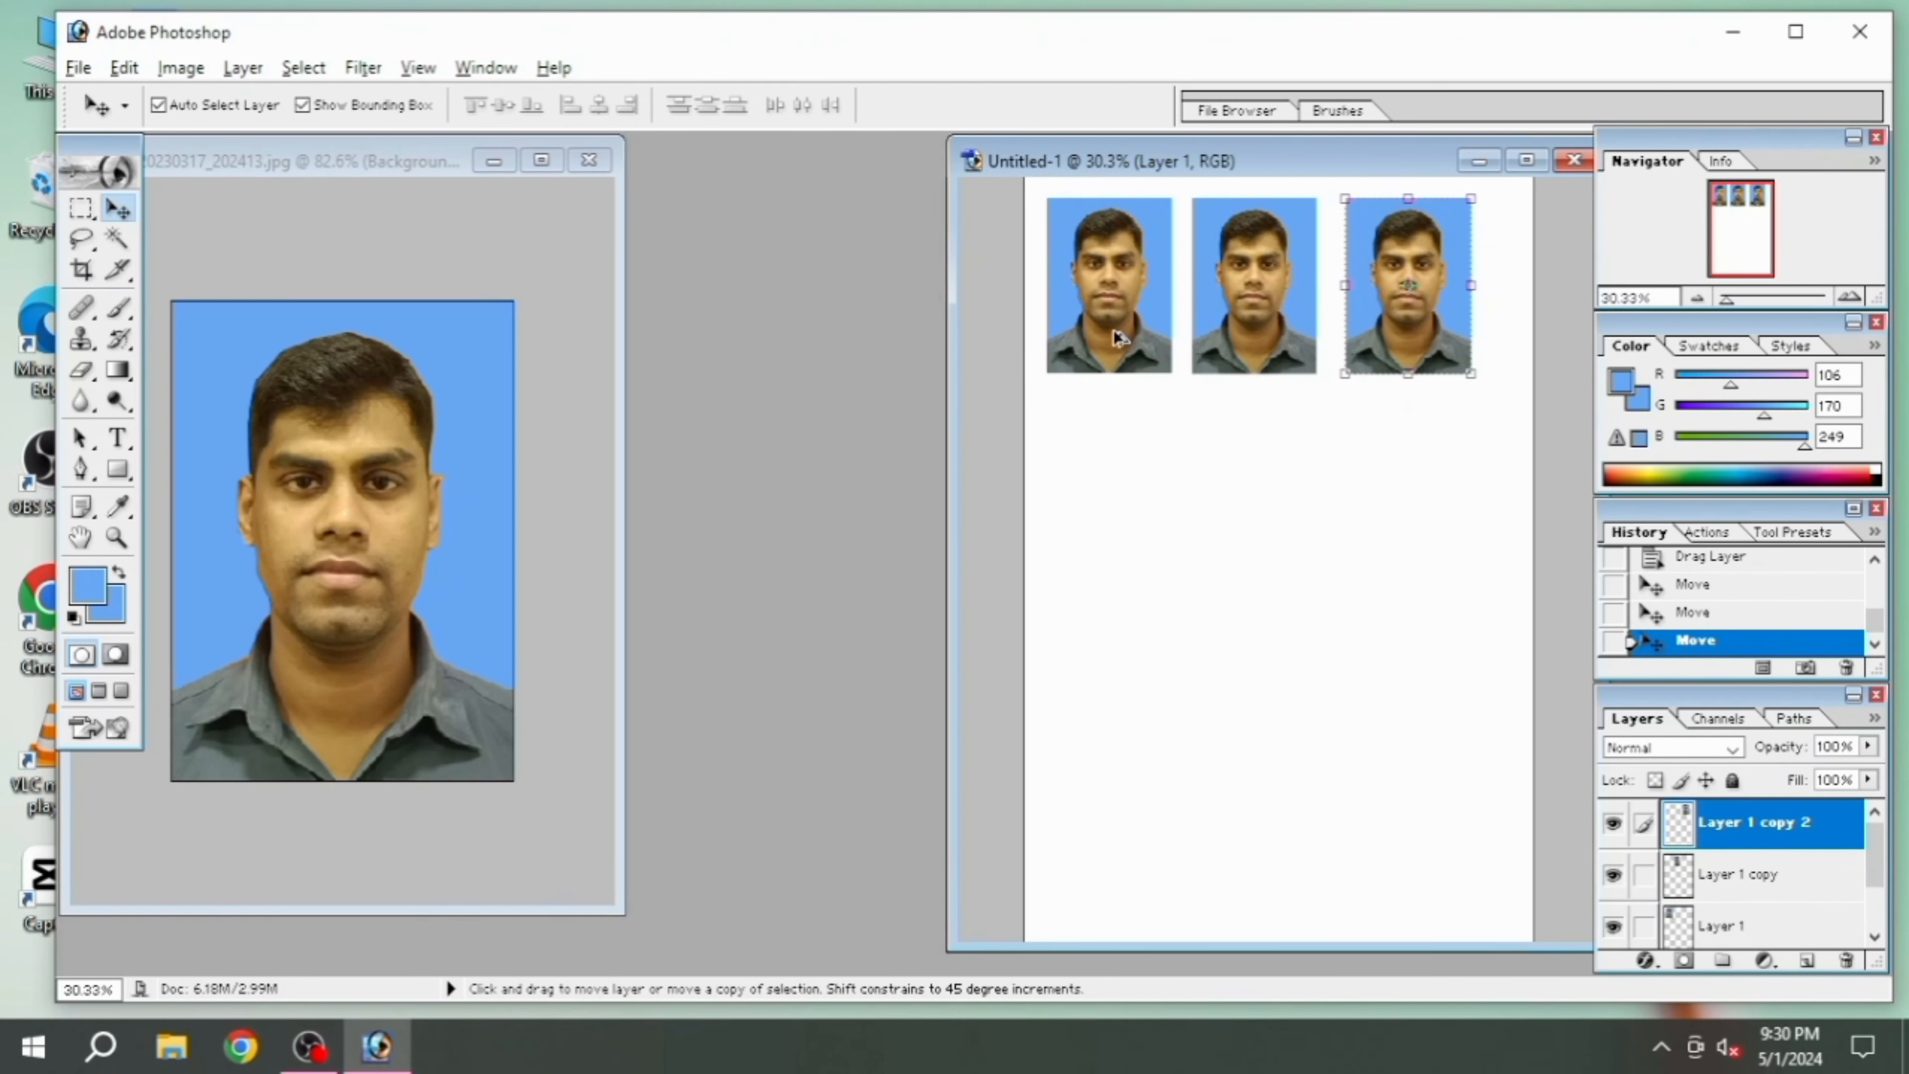
Duplicate the photos downward six times to form a second and a third row of three beneath the top row
left_click_drag(1114, 330, 1116, 528)
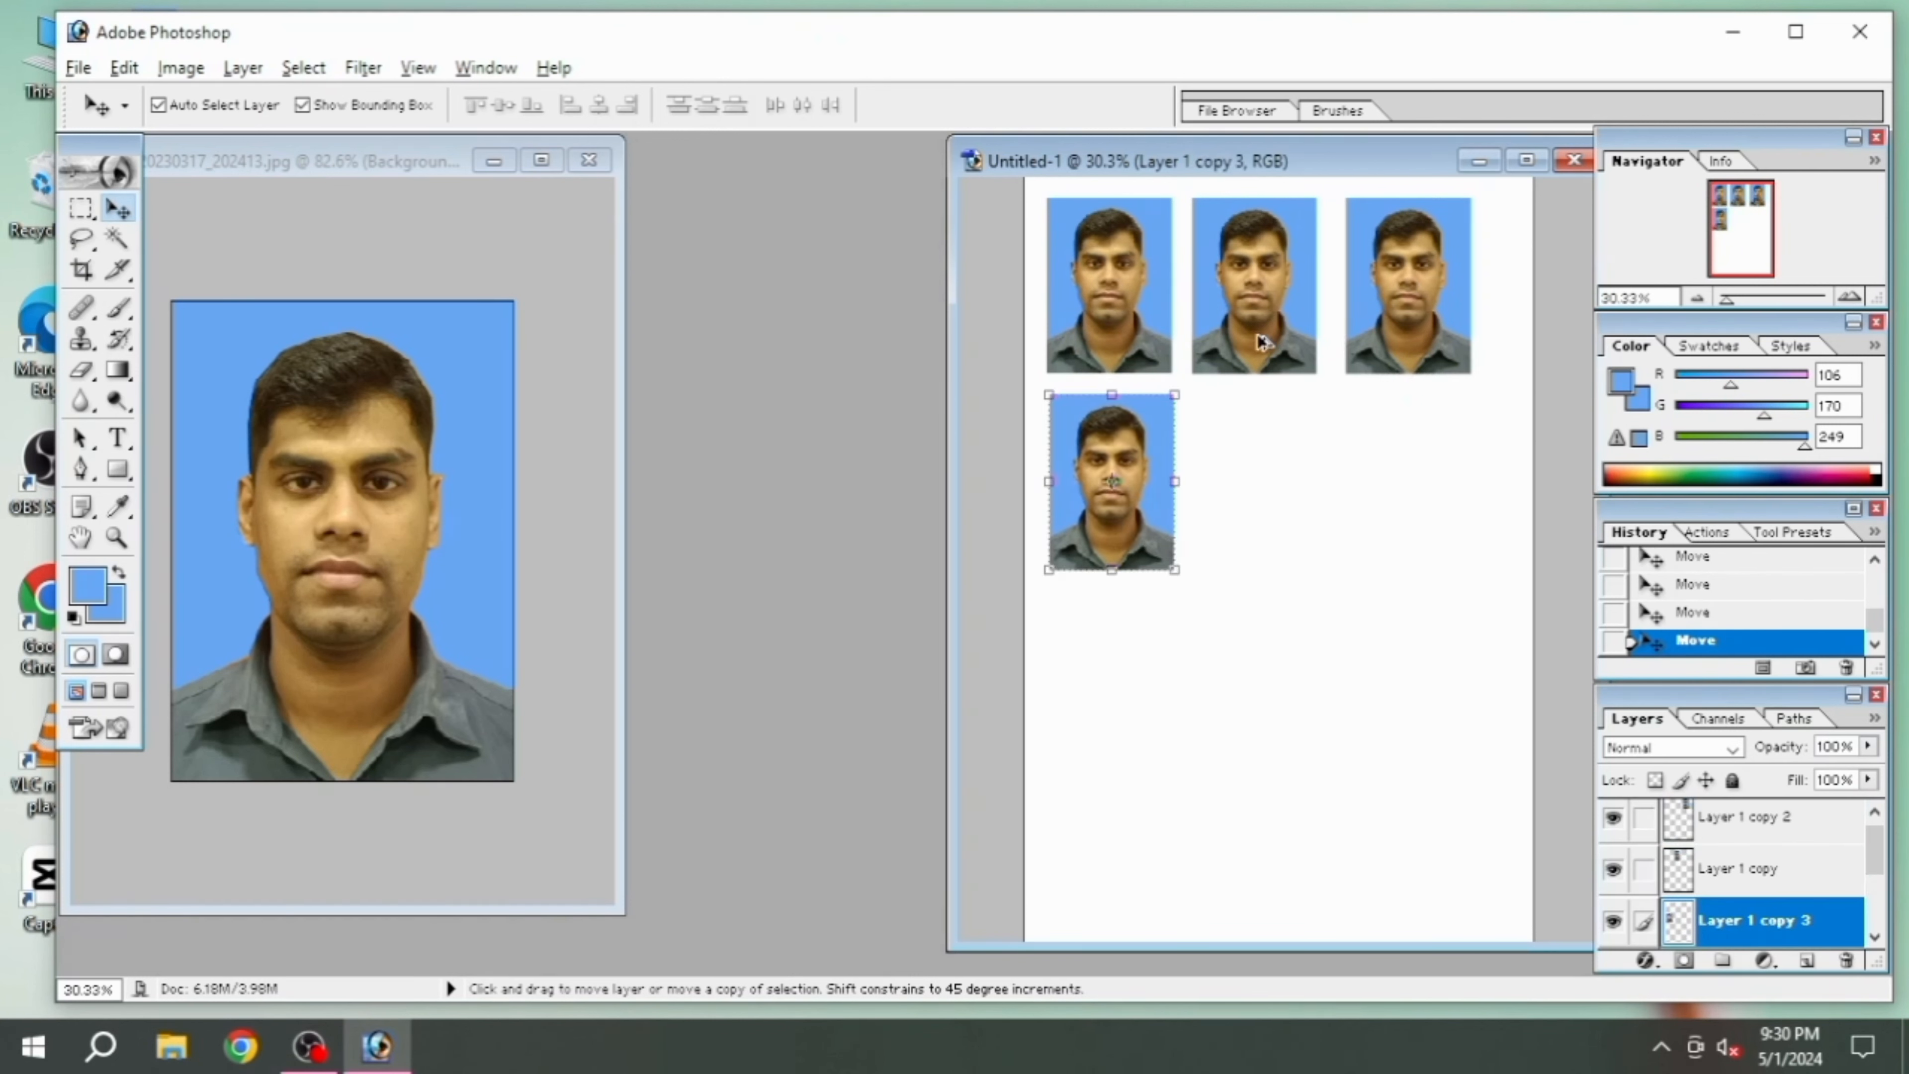
left_click_drag(1262, 342, 1266, 532)
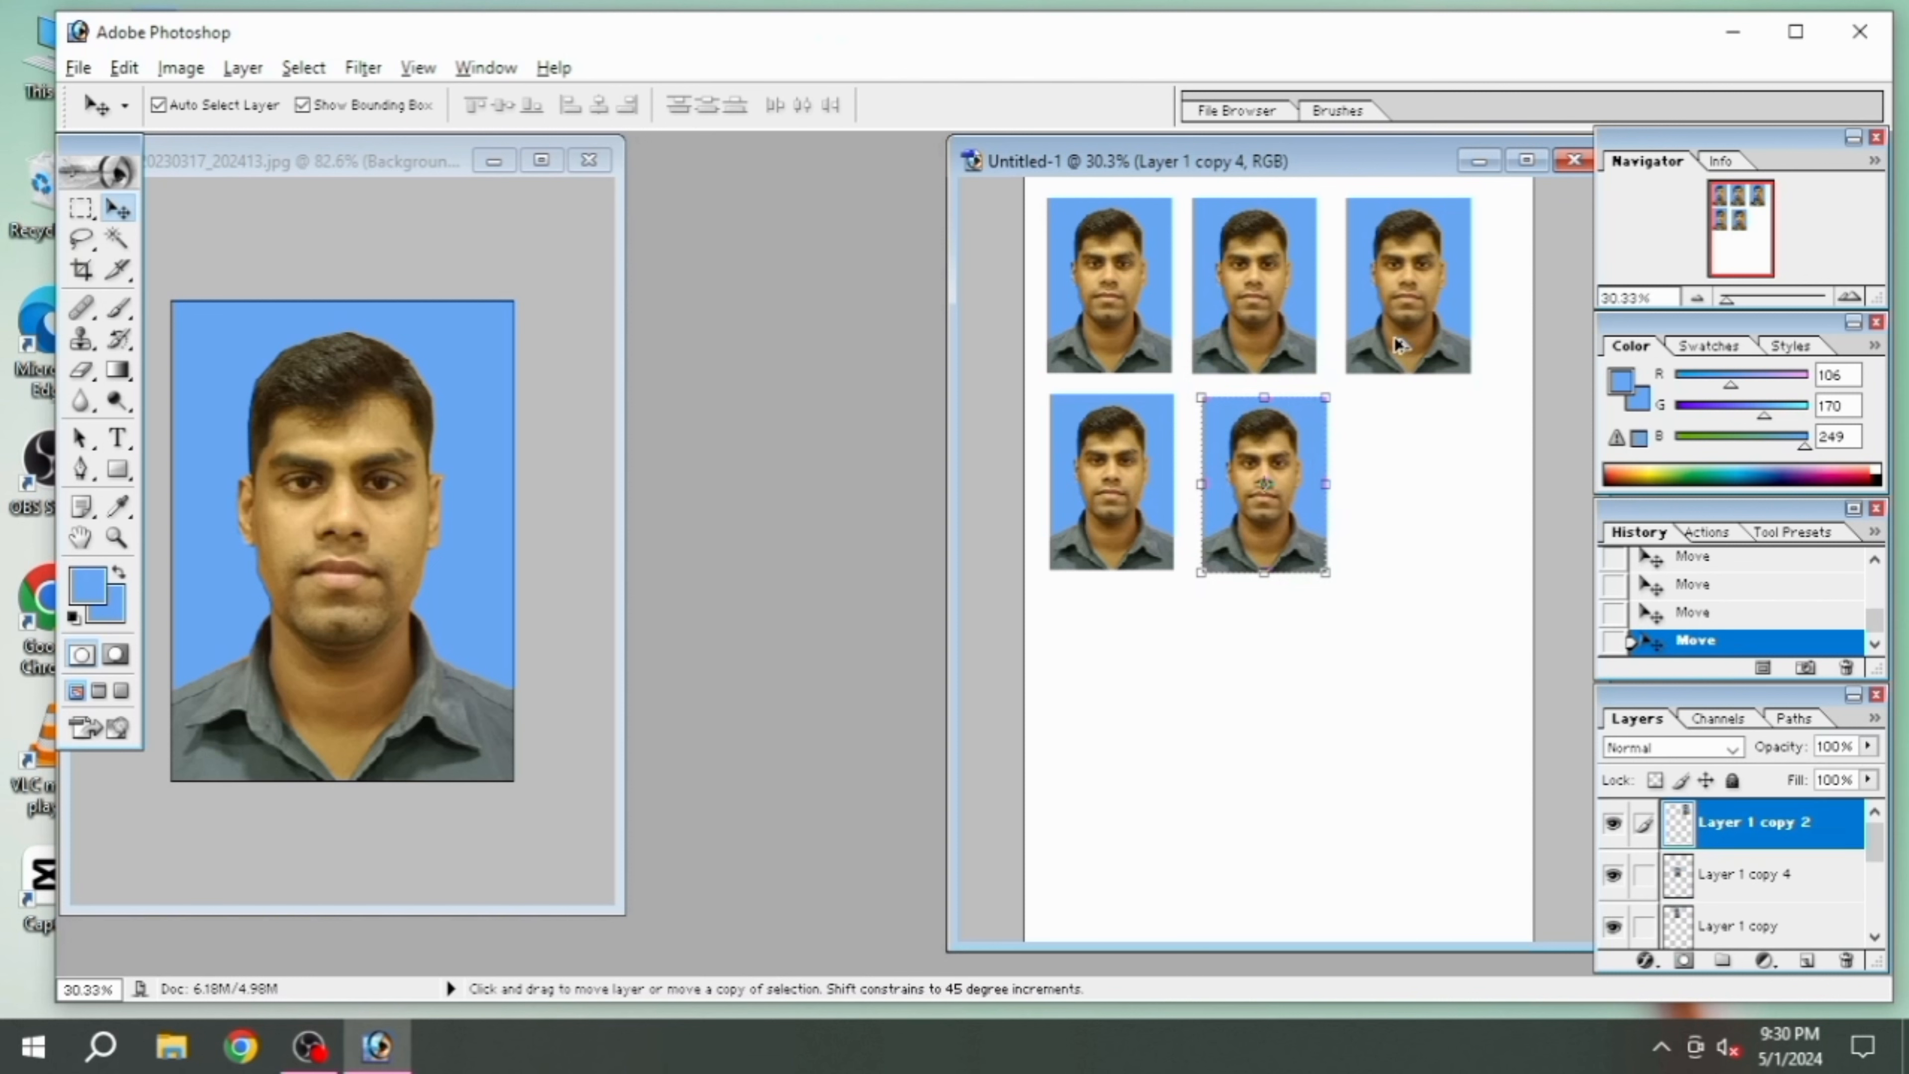
left_click_drag(1397, 345, 1417, 550)
left_click_drag(1084, 519, 1087, 732)
left_click_drag(1252, 531, 1267, 731)
left_click_drag(1405, 575, 1413, 765)
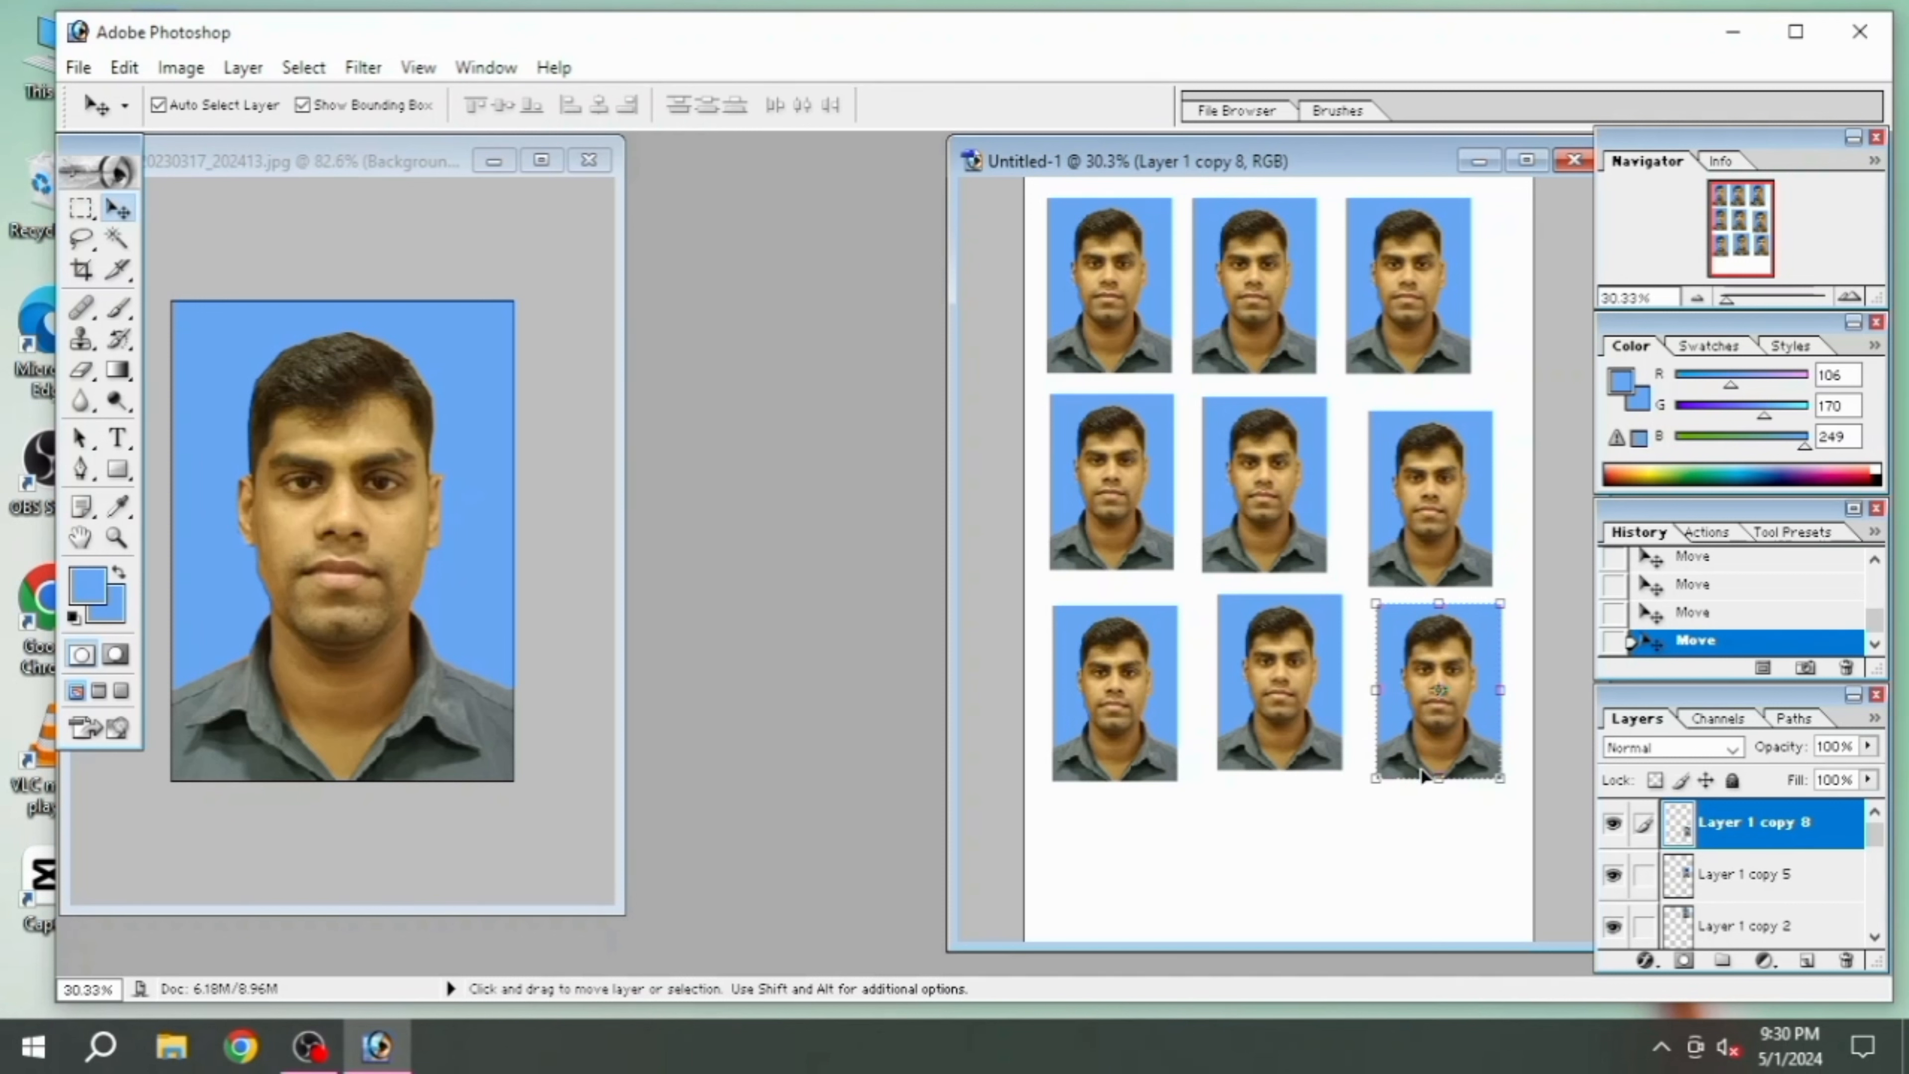
right_click(1424, 738)
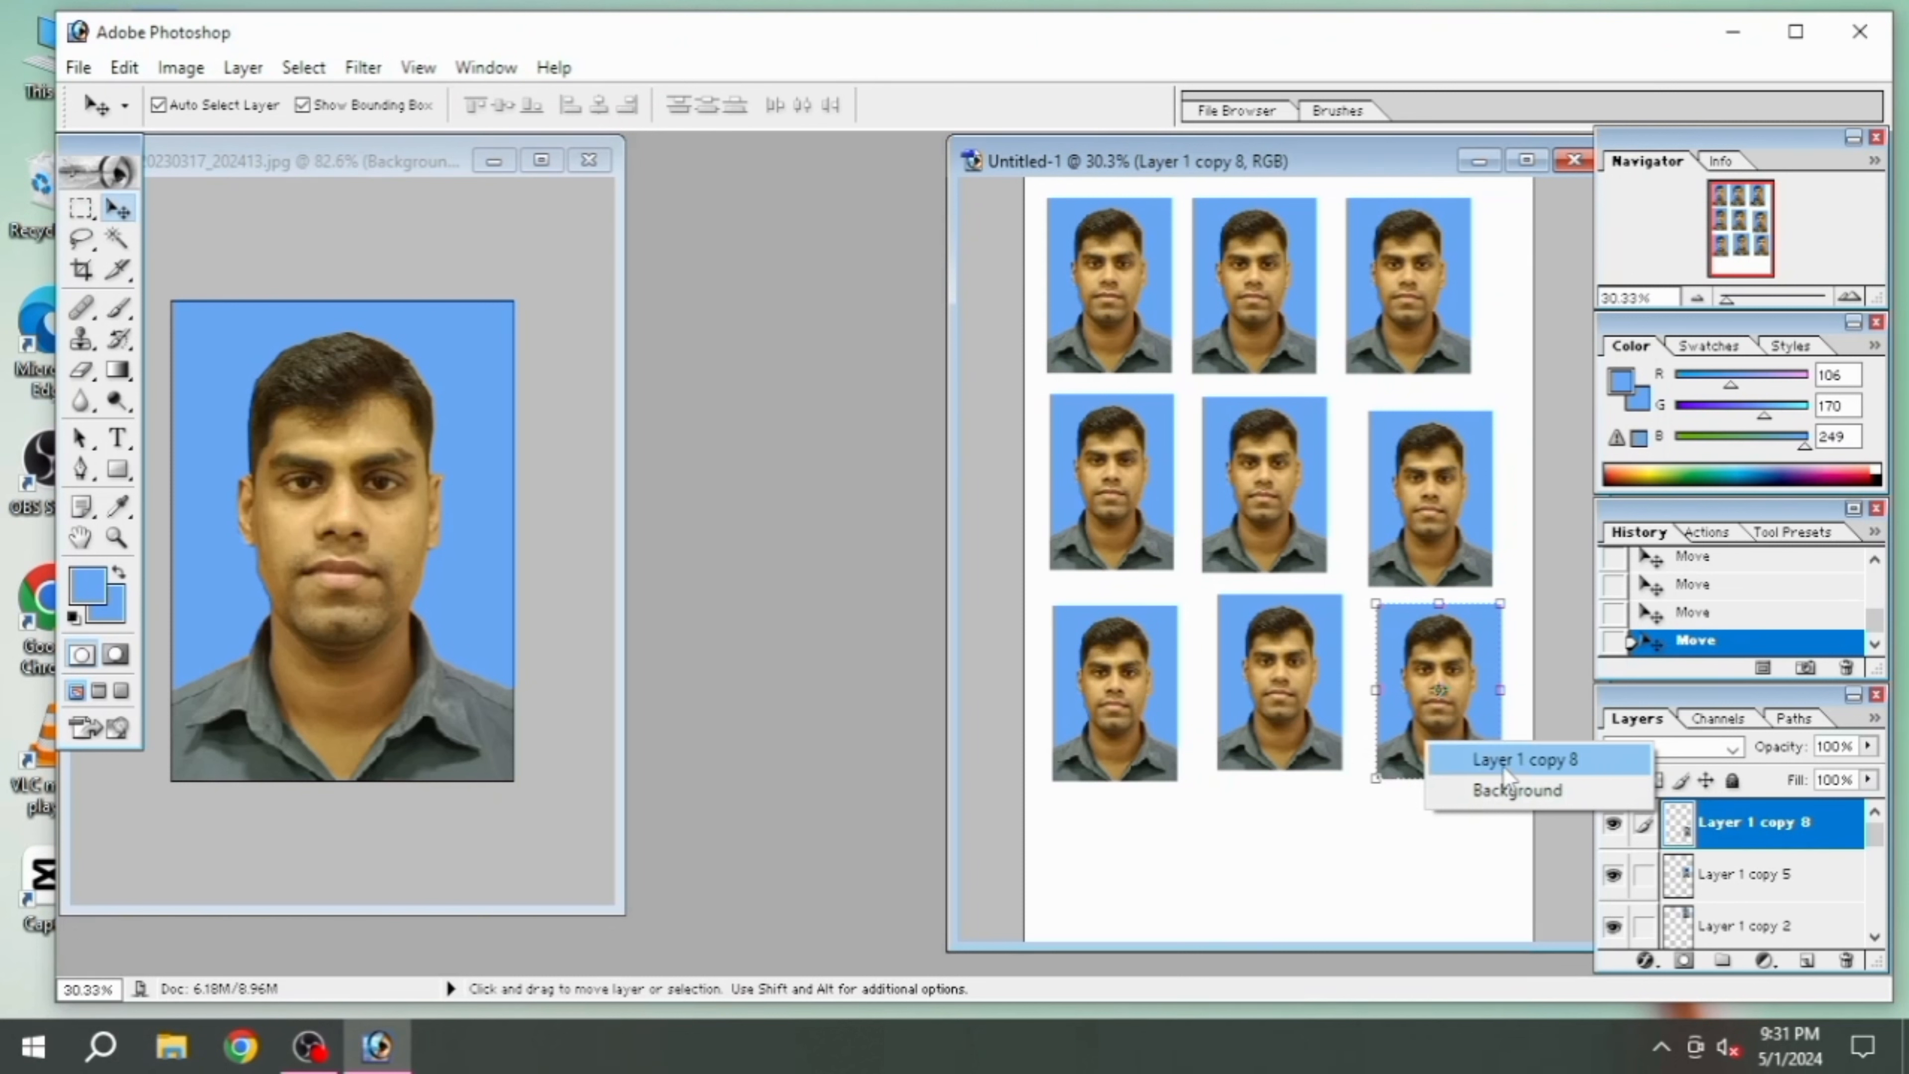
left_click(1391, 844)
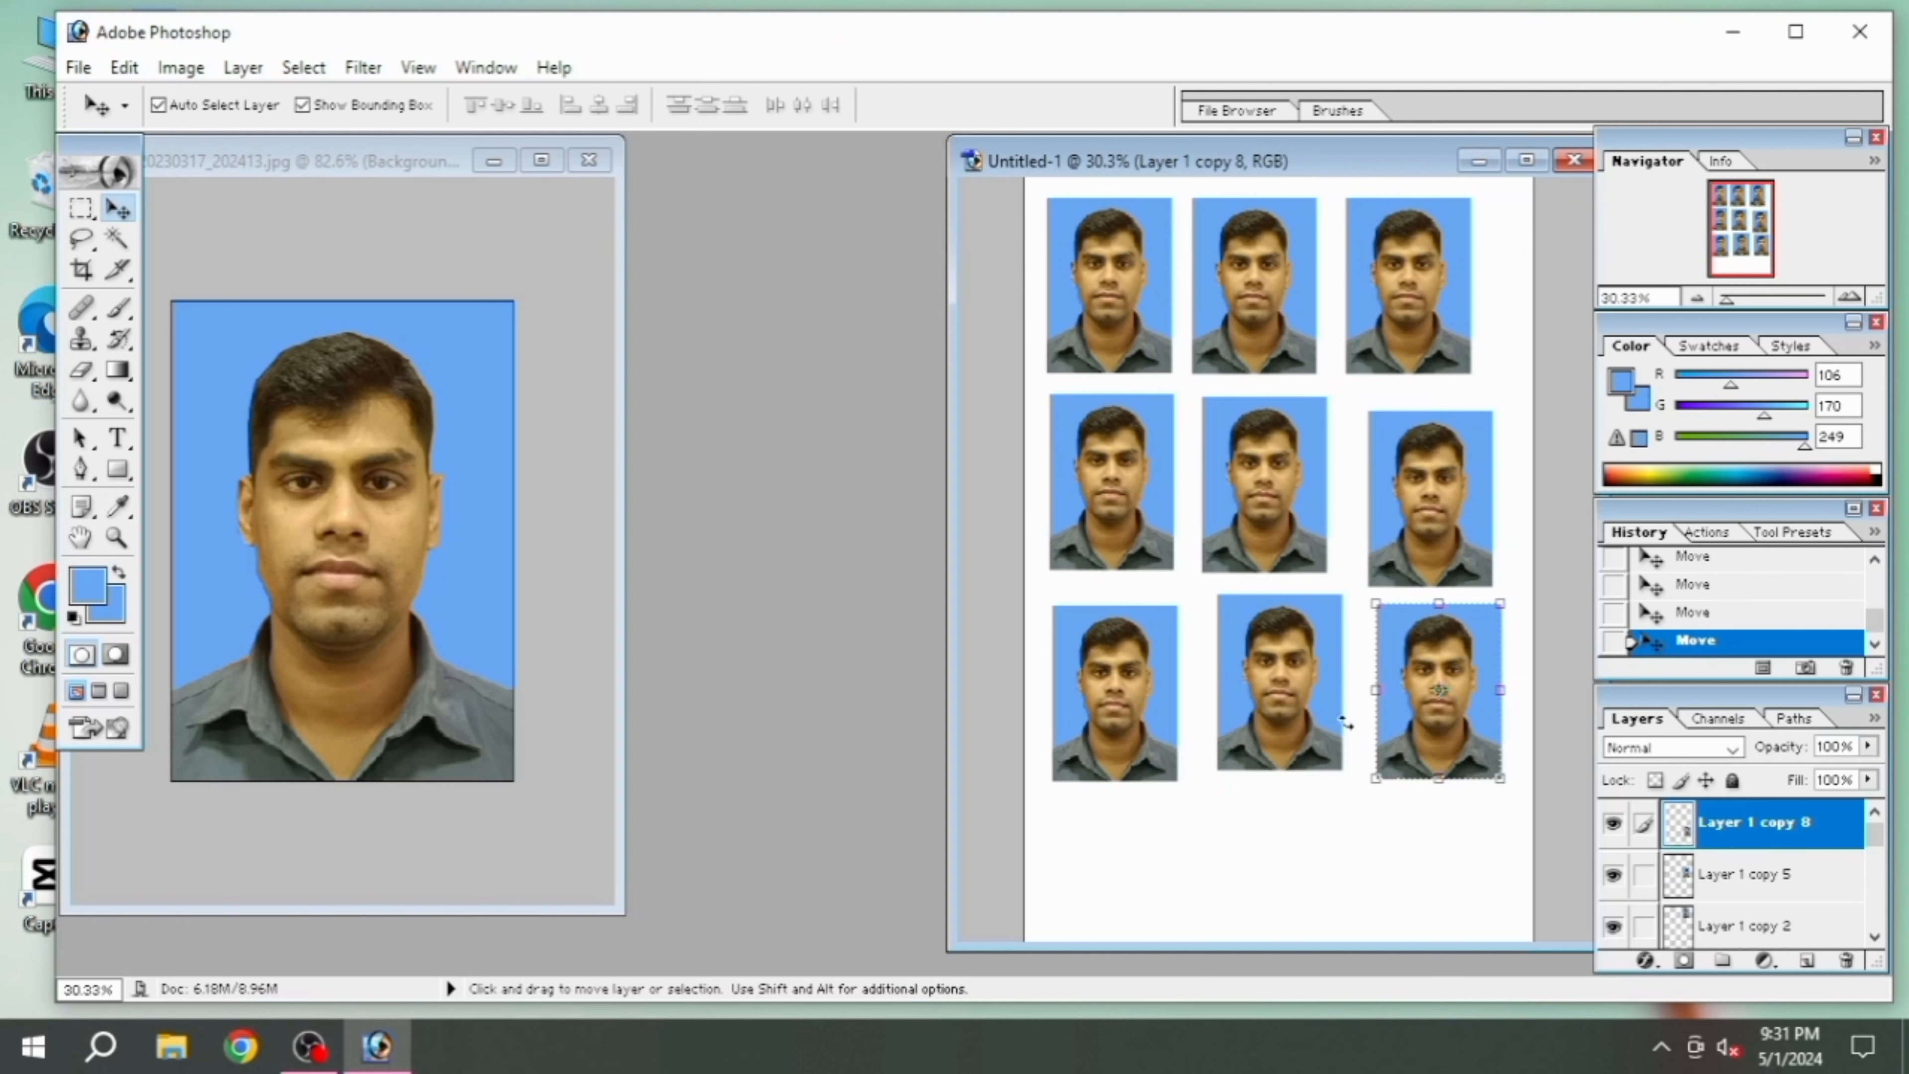